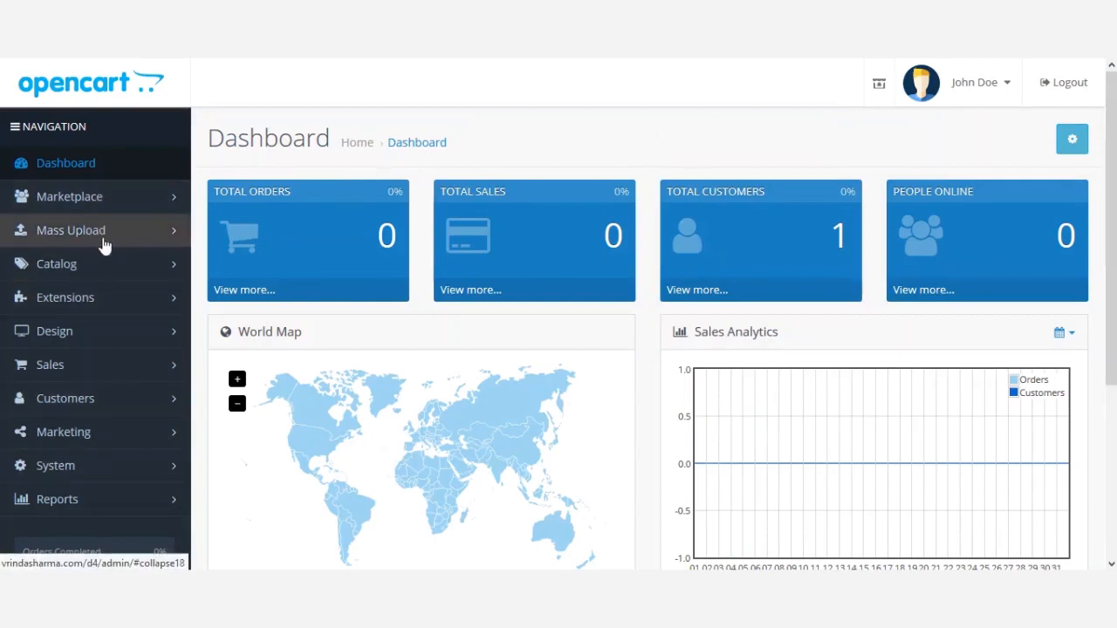
Step: Open the Uploads page of the Mass Upload module and look over the import notes and General settings
{"action": "left_click", "coordinate": [76, 234]}
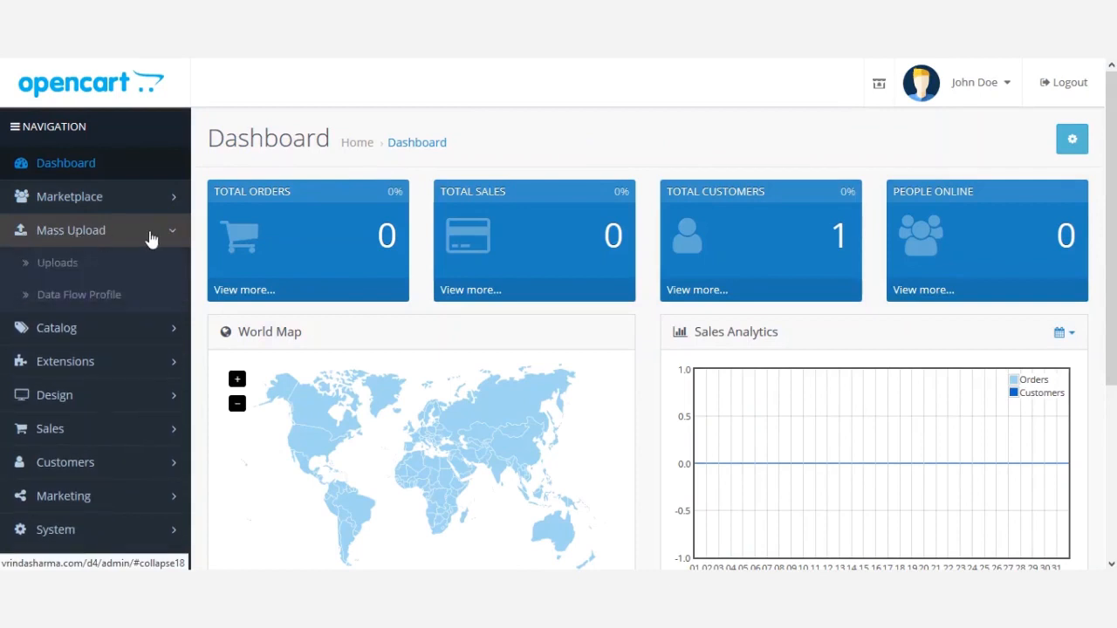
{"action": "left_click", "coordinate": [66, 266]}
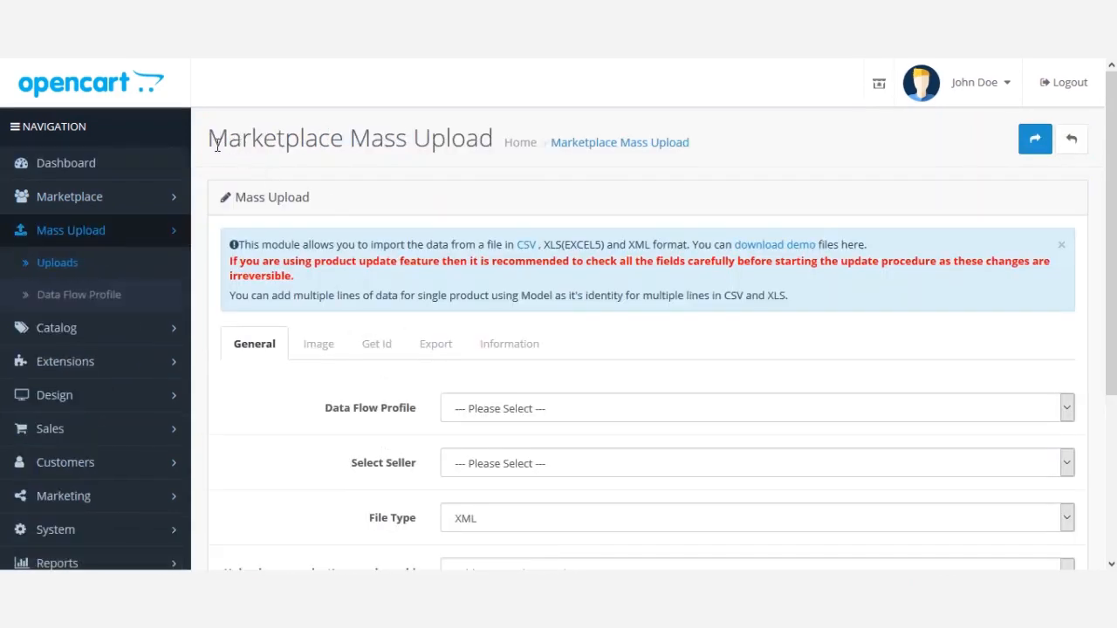
{"action": "left_click_drag", "start_coordinate": [215, 140], "coordinate": [495, 142]}
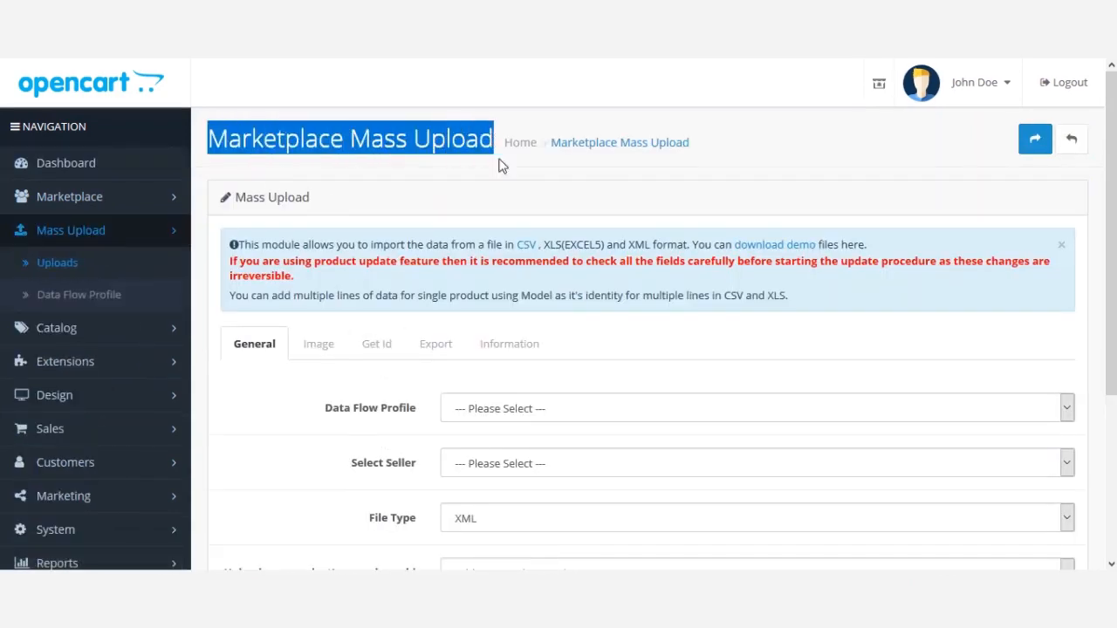
{"action": "scroll", "coordinate": [1100, 247], "scroll_direction": "down", "scroll_amount": 1}
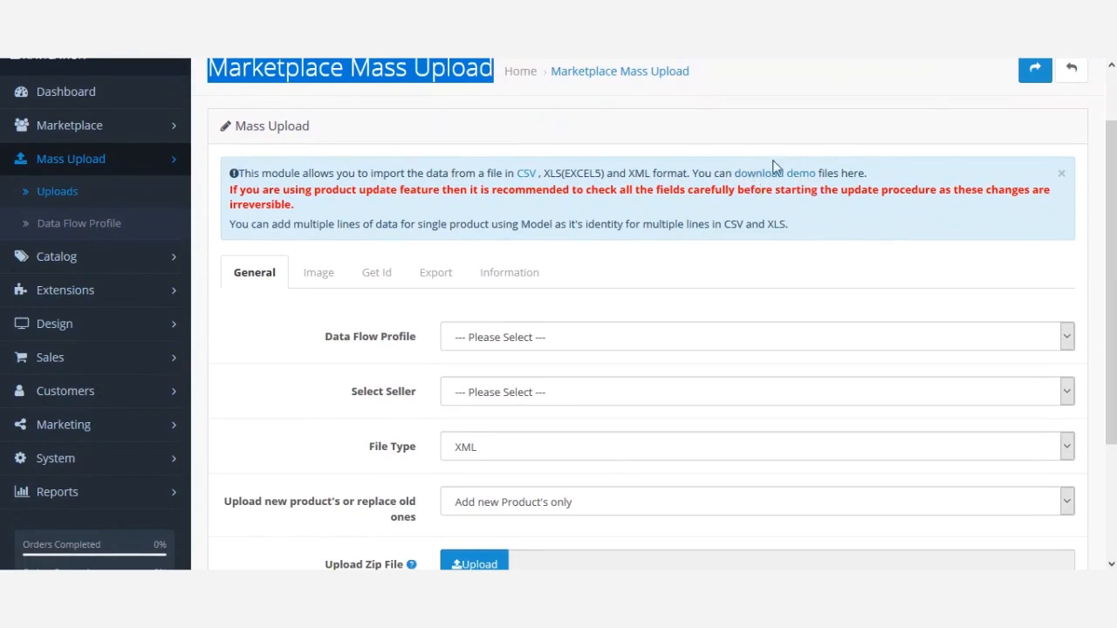
{"action": "scroll", "coordinate": [487, 341], "scroll_direction": "up", "scroll_amount": 1}
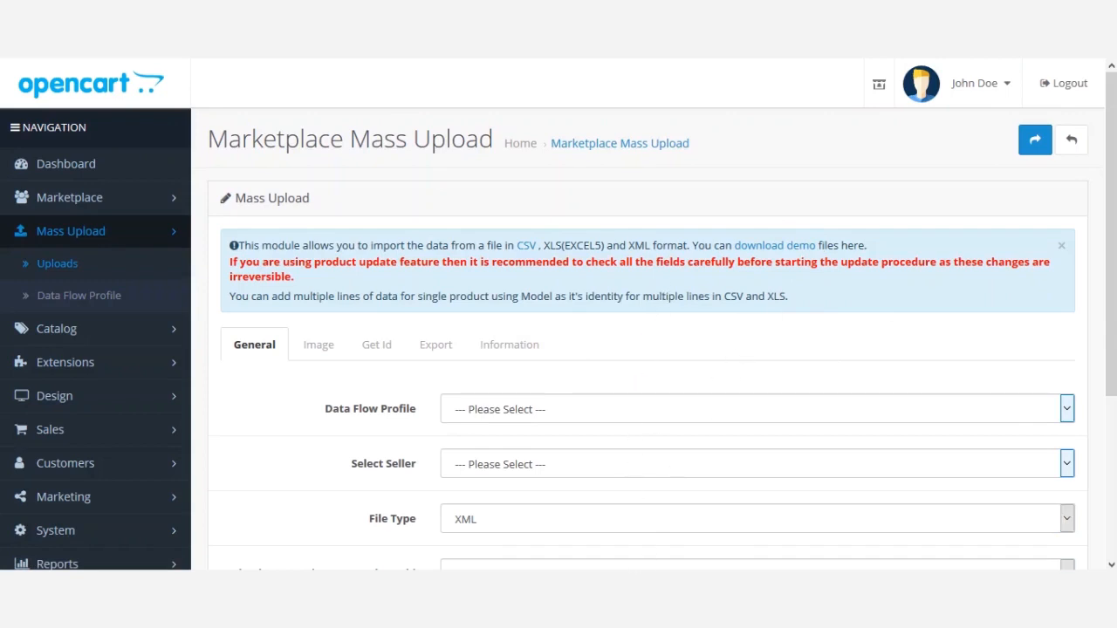
Step: Switch to the Downloads folder in File Explorer and extract demo1.zip into a demo1 folder
{"action": "left_click", "coordinate": [602, 569]}
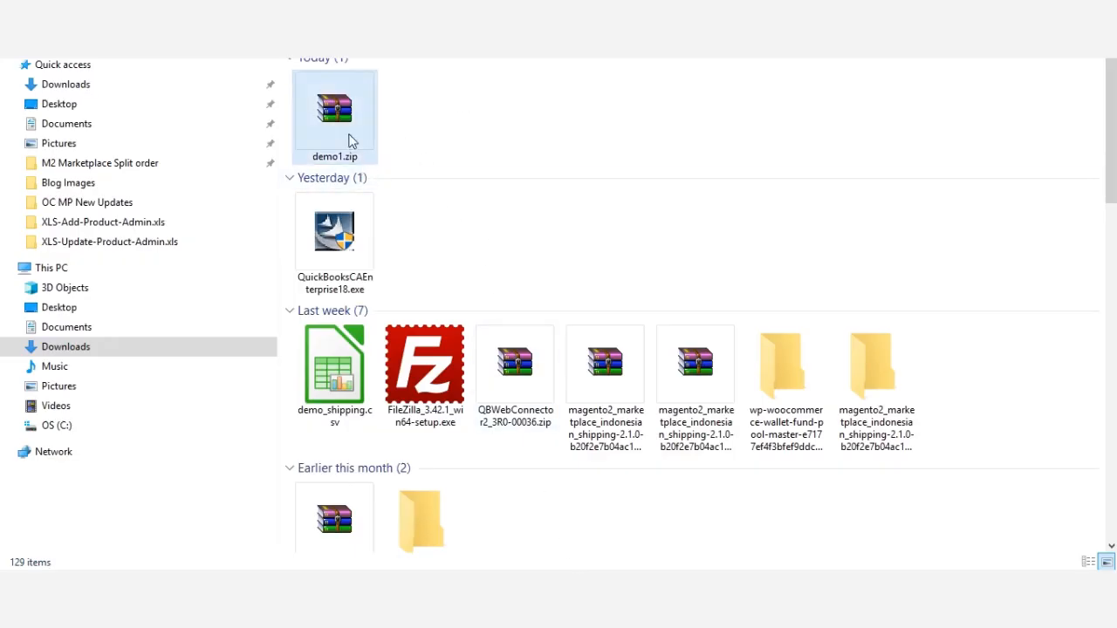
{"action": "left_click", "coordinate": [335, 104]}
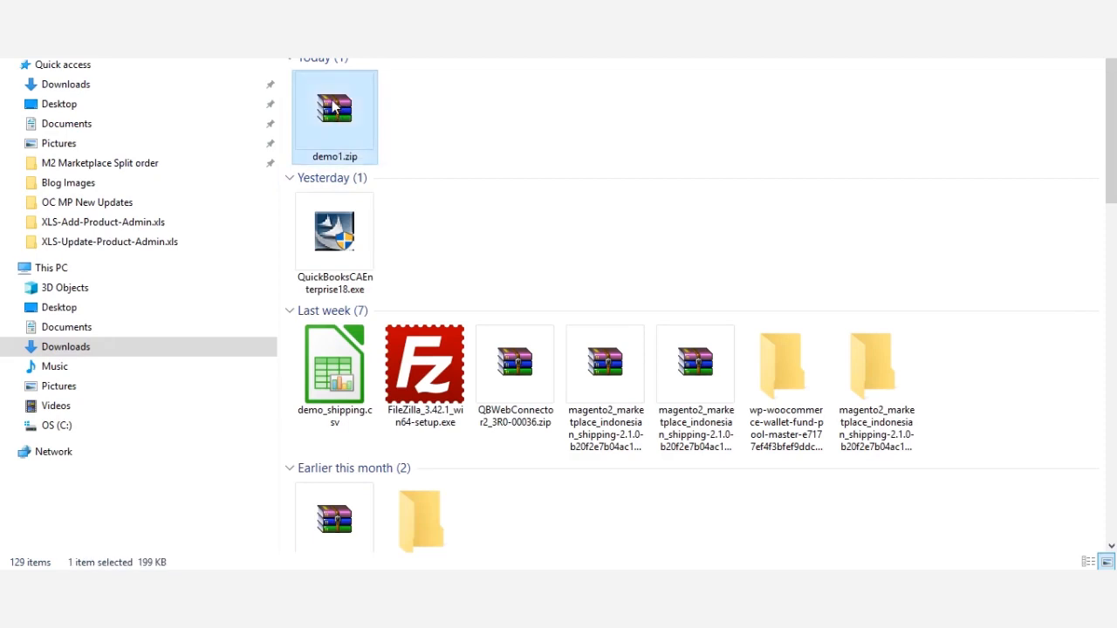
{"action": "right_click", "coordinate": [334, 104]}
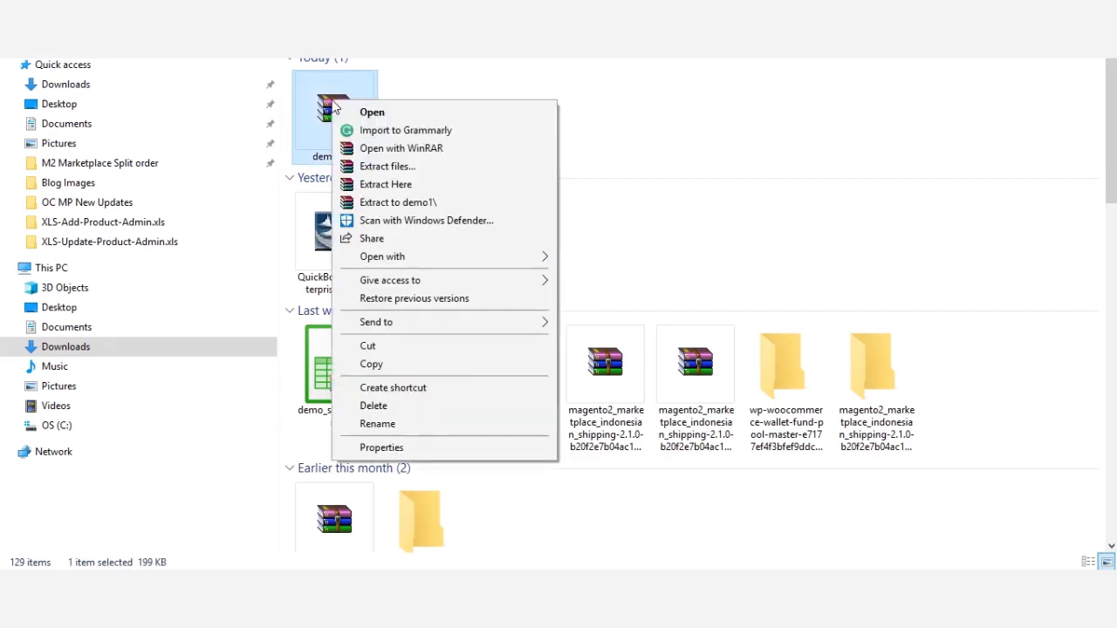
{"action": "left_click", "coordinate": [423, 202]}
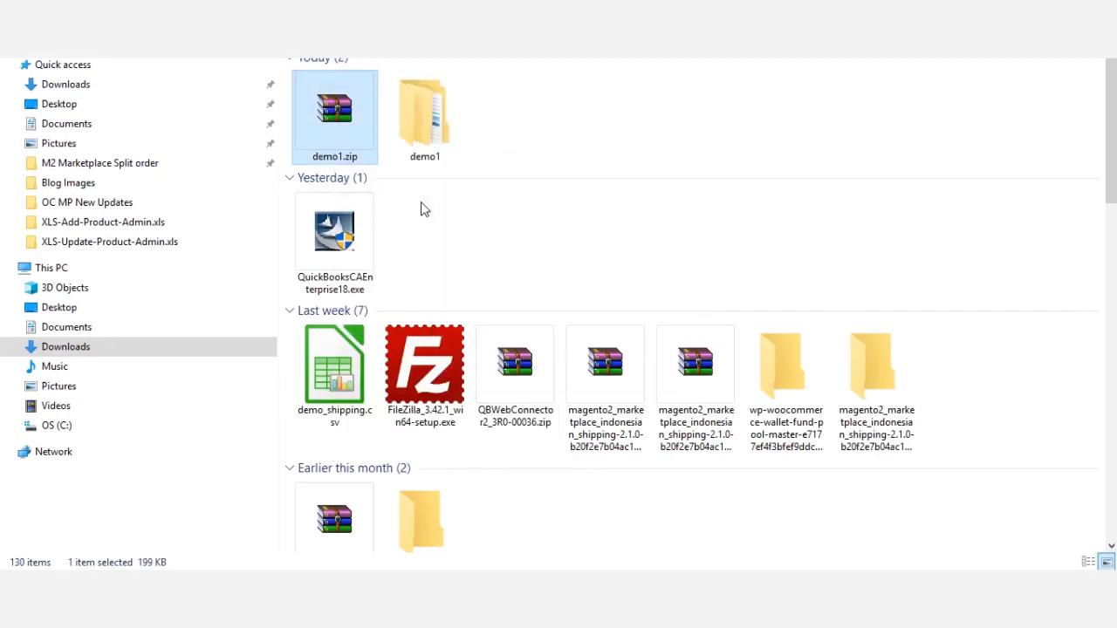
{"action": "left_click", "coordinate": [526, 133]}
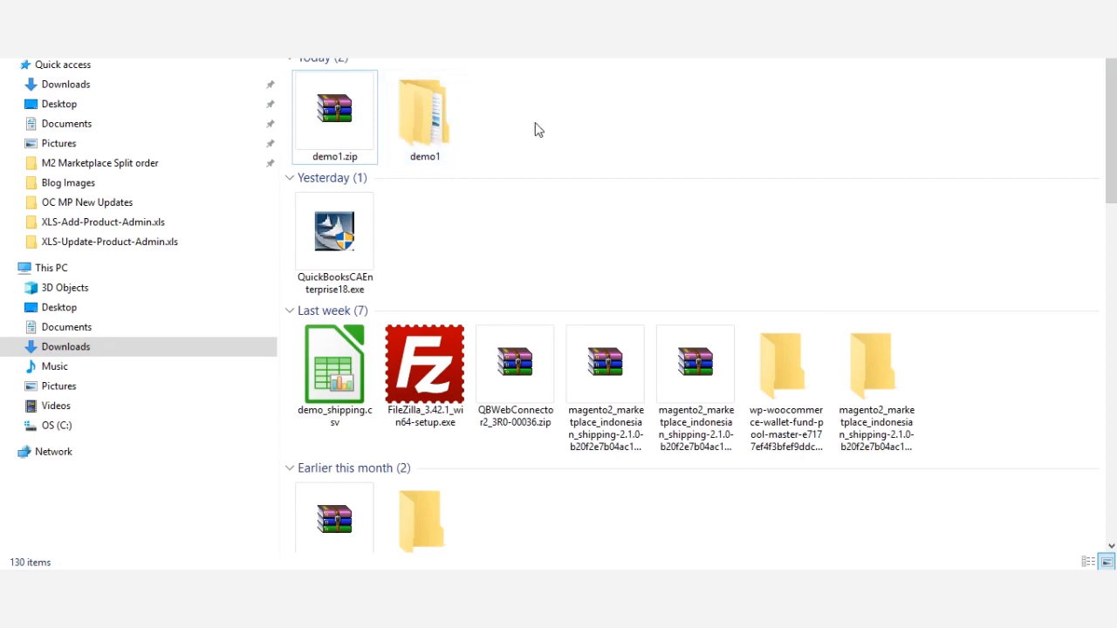
Step: Open the nested demo1 folder and examine its CSV, Image, XLS and XML sample folders
{"action": "double_click", "coordinate": [440, 122]}
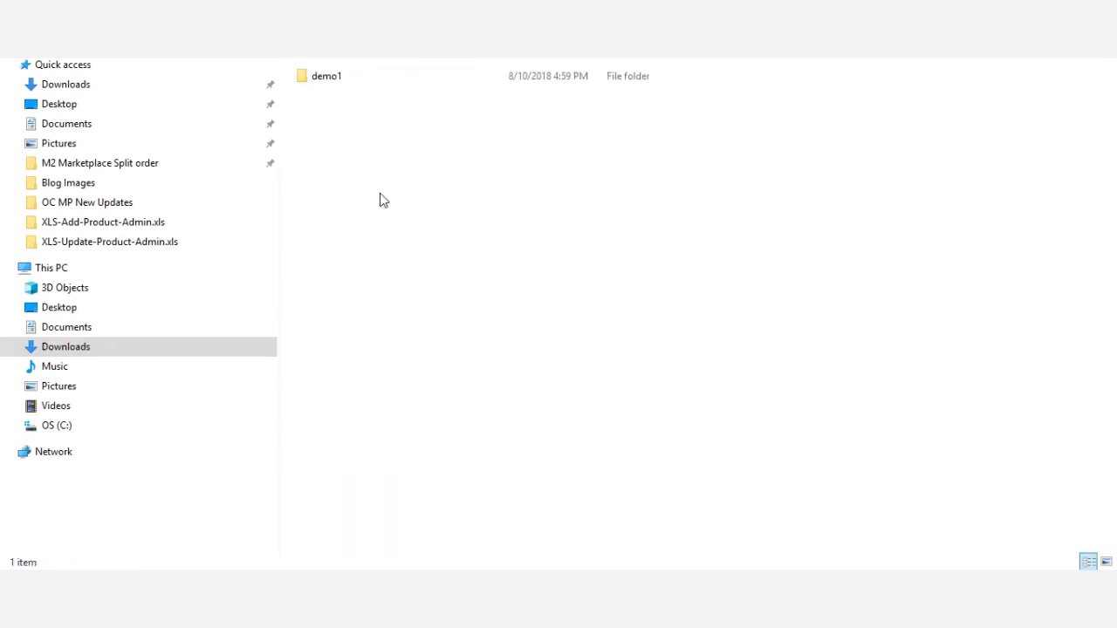
{"action": "double_click", "coordinate": [352, 77]}
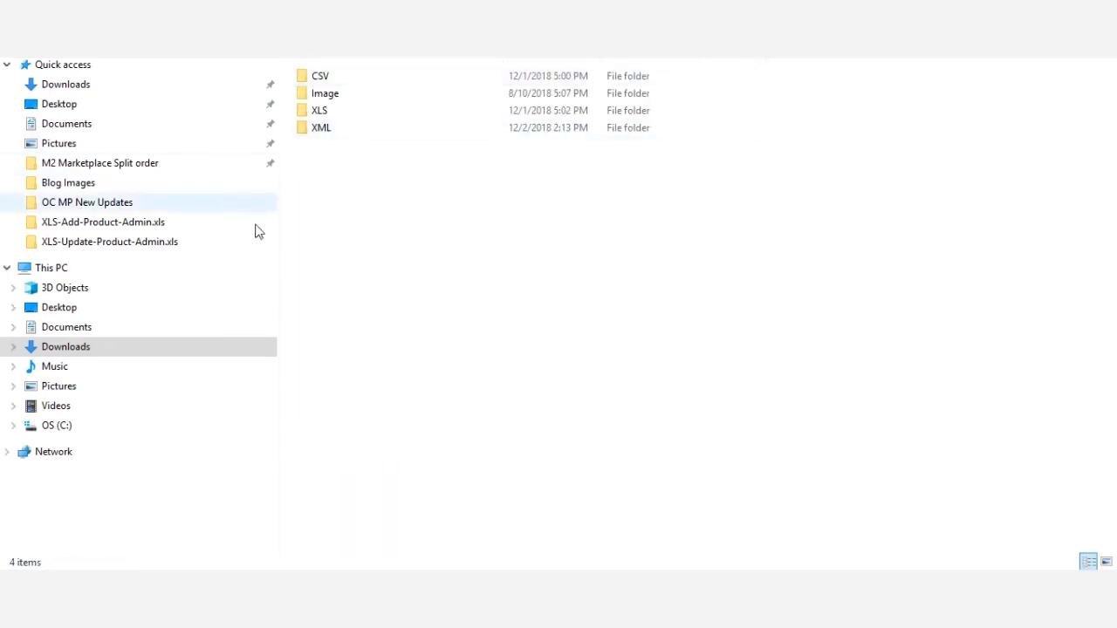
{"action": "left_click", "coordinate": [367, 80]}
{"action": "left_click", "coordinate": [358, 112]}
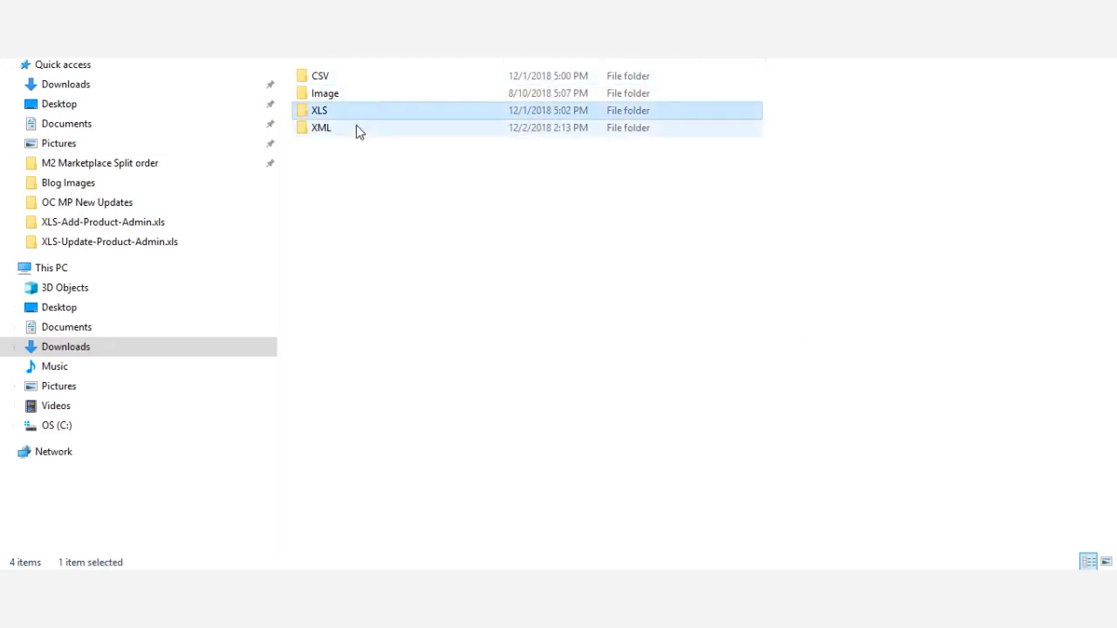
{"action": "left_click", "coordinate": [356, 125]}
{"action": "left_click", "coordinate": [356, 93]}
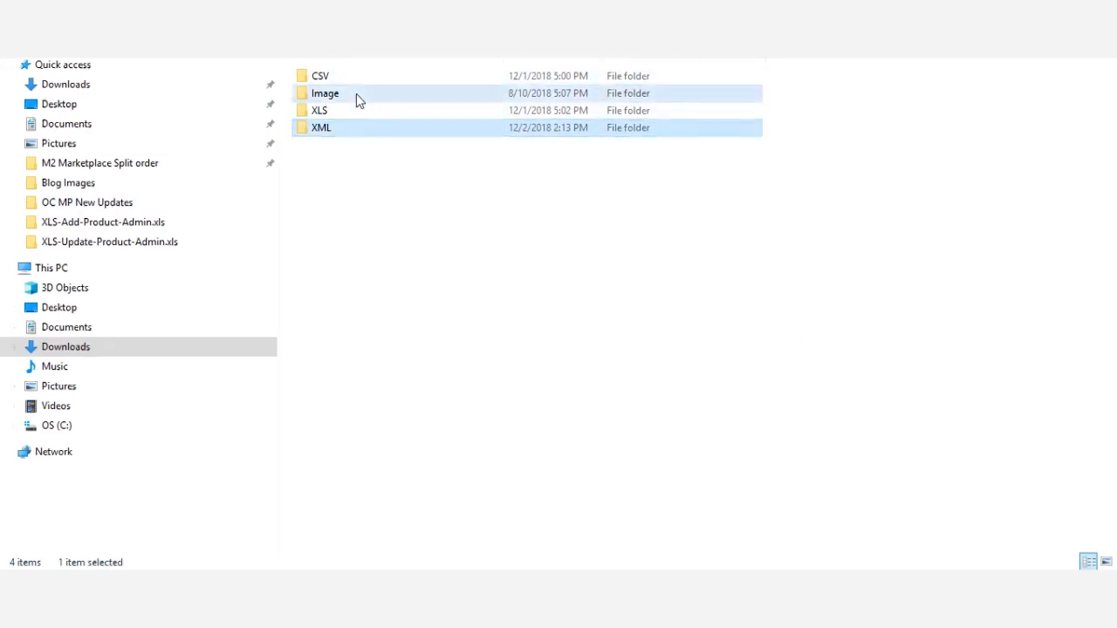
{"action": "left_click", "coordinate": [357, 162]}
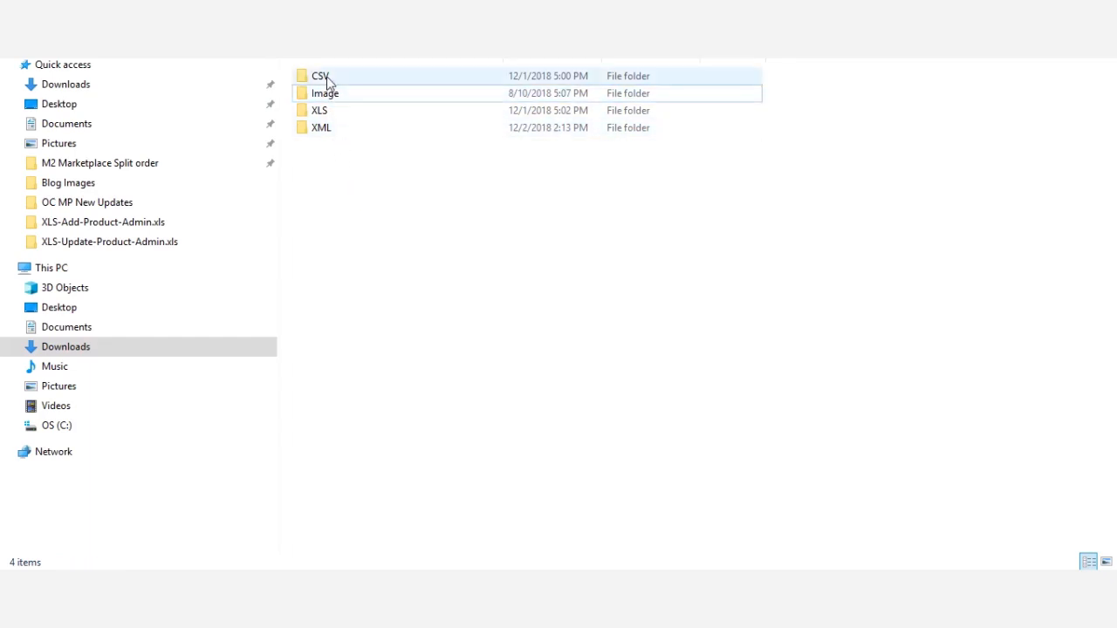
{"action": "left_click", "coordinate": [327, 76]}
{"action": "left_click", "coordinate": [387, 195]}
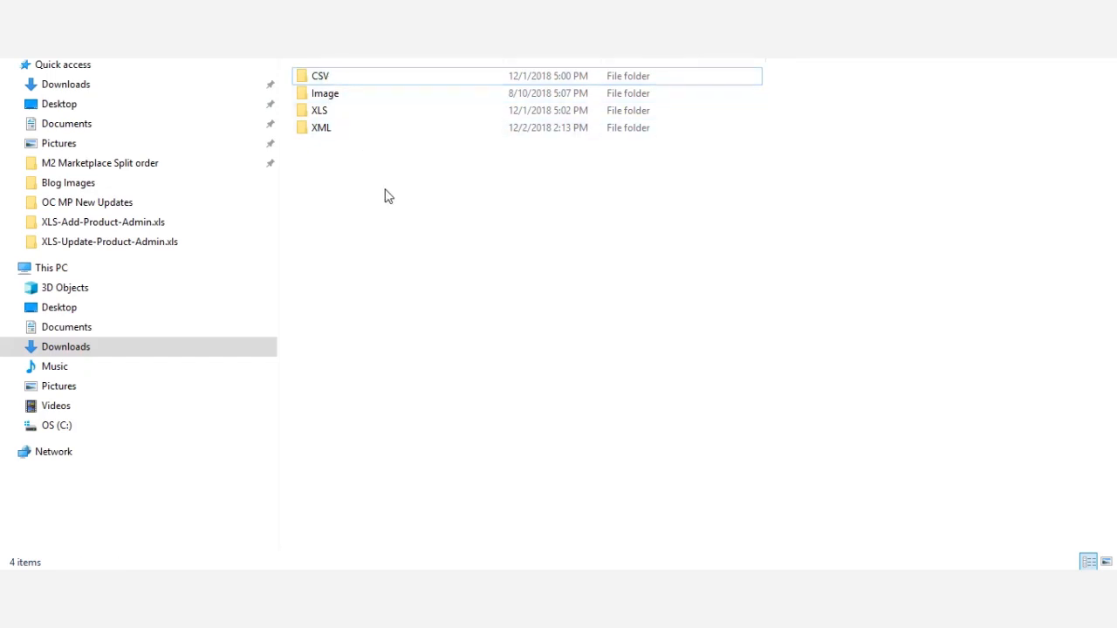
{"action": "left_click", "coordinate": [339, 96]}
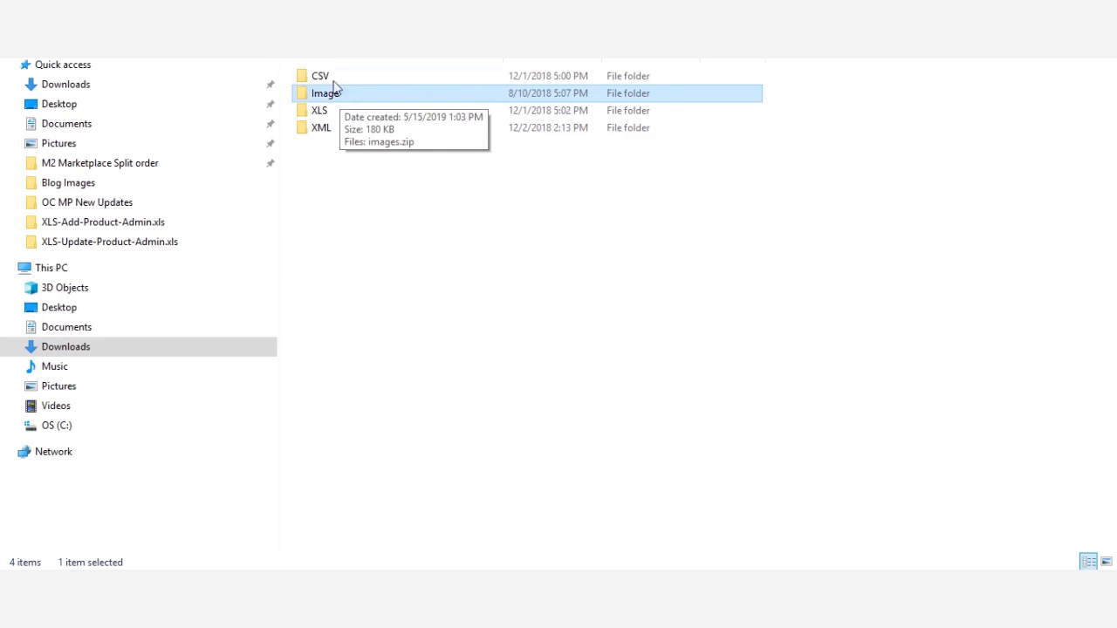
{"action": "left_click", "coordinate": [351, 163]}
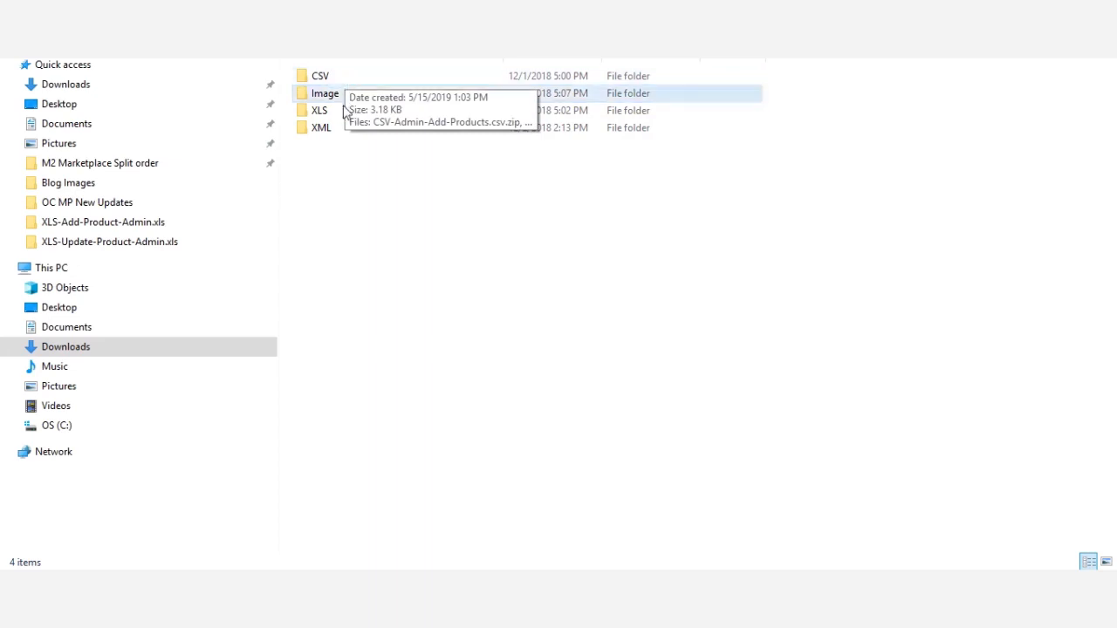
Step: Open the XLS folder and examine the sample archives for adding and updating products as admin
{"action": "left_click", "coordinate": [335, 113]}
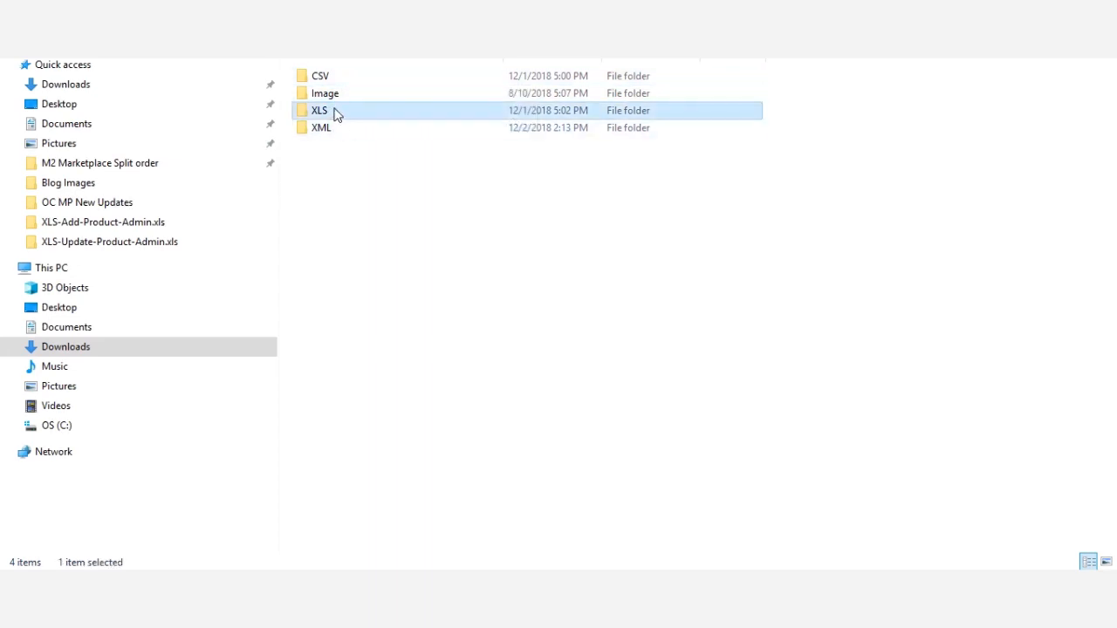
{"action": "double_click", "coordinate": [335, 115]}
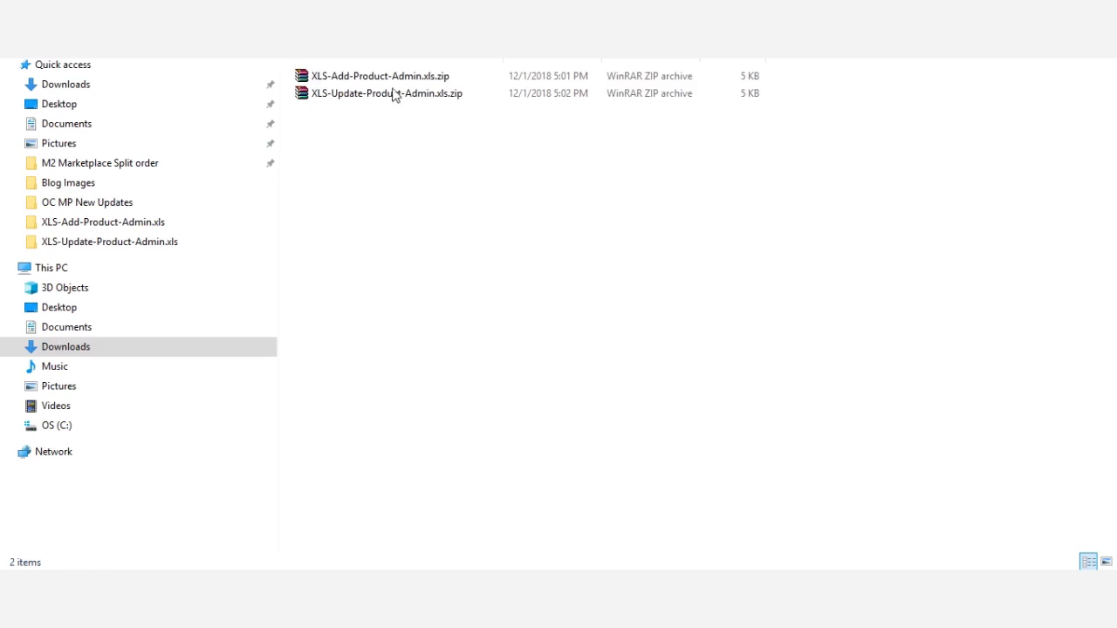
{"action": "left_click", "coordinate": [403, 78]}
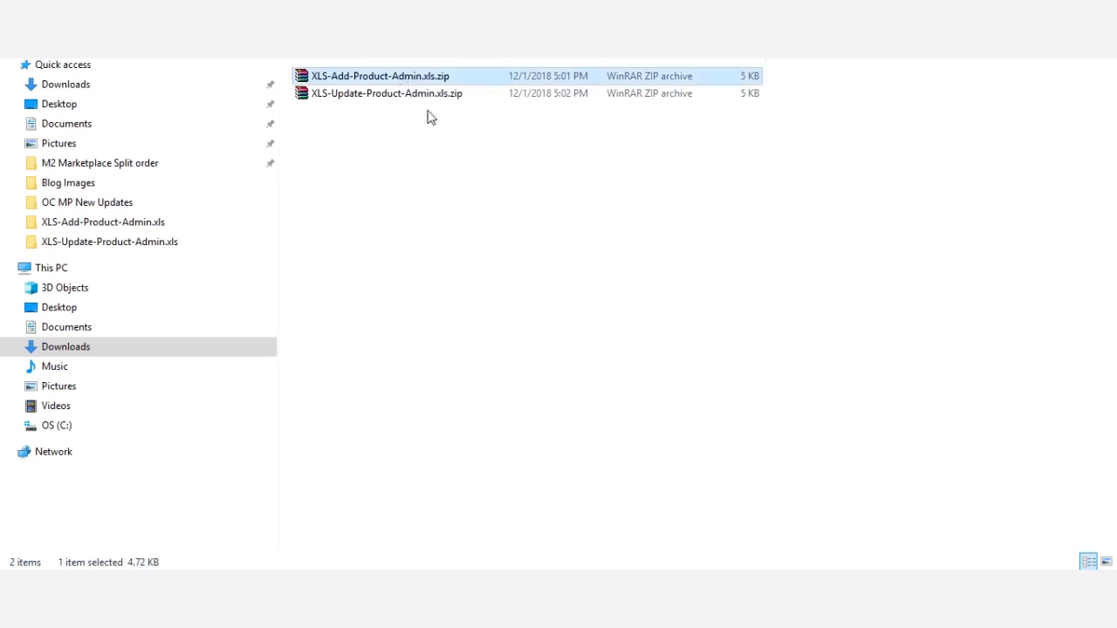
{"action": "left_click", "coordinate": [427, 97]}
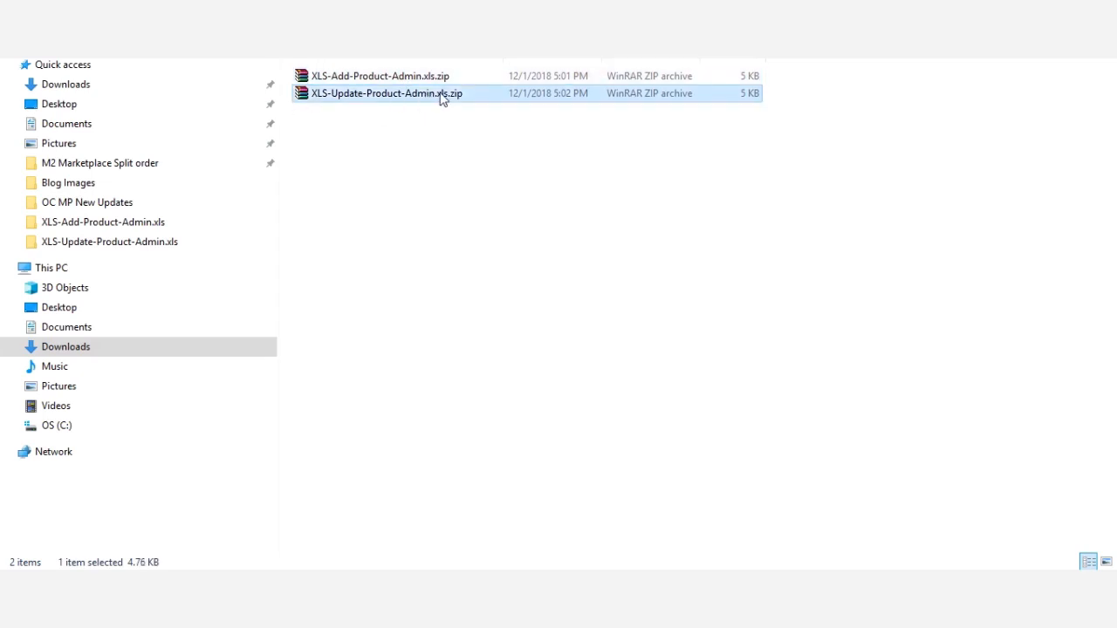
{"action": "left_click", "coordinate": [443, 139]}
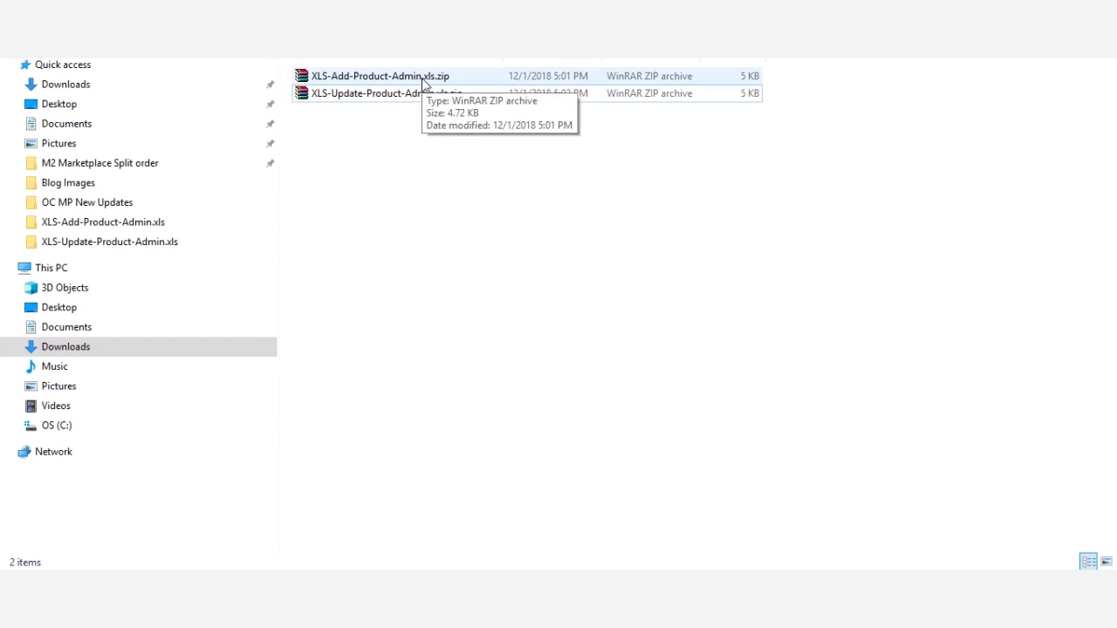
{"action": "left_click", "coordinate": [330, 80]}
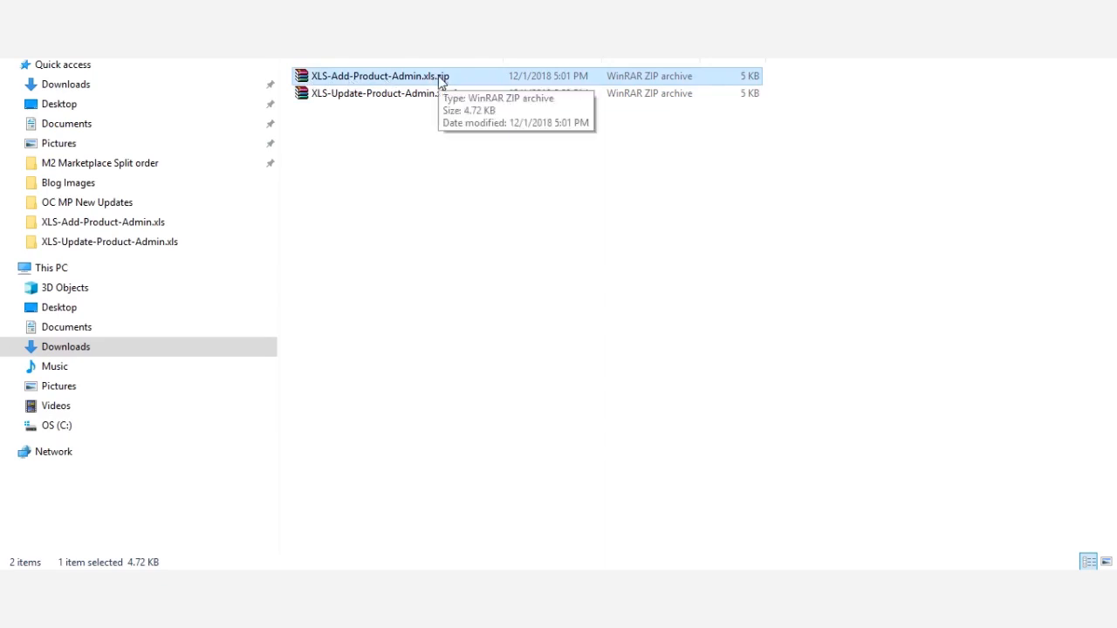
{"action": "left_click", "coordinate": [388, 224]}
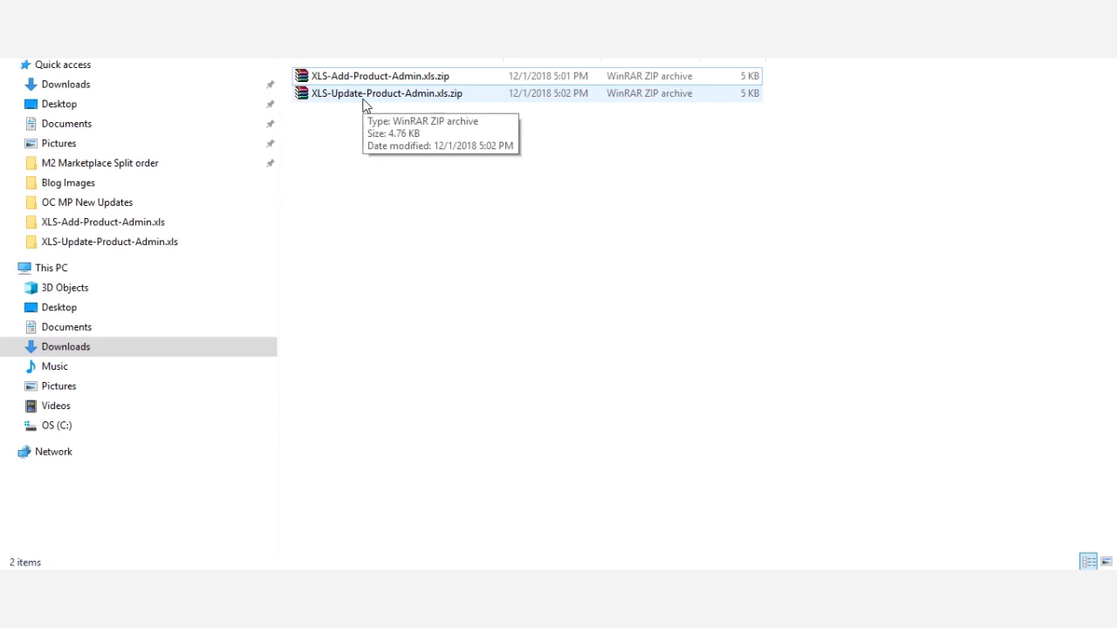
{"action": "left_click", "coordinate": [334, 99]}
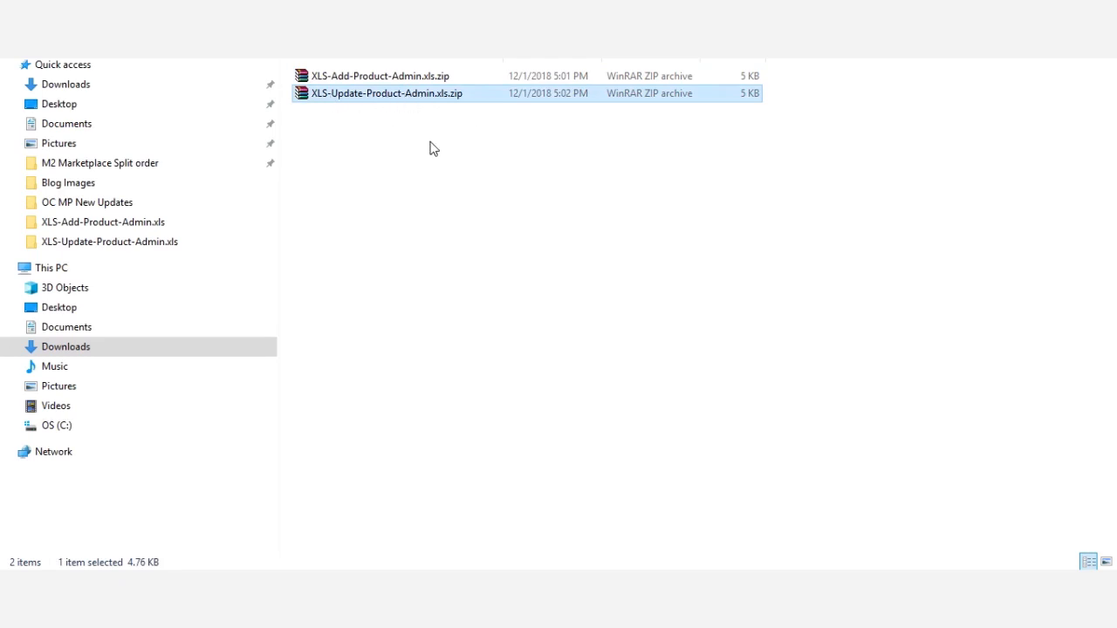
{"action": "left_click", "coordinate": [433, 150]}
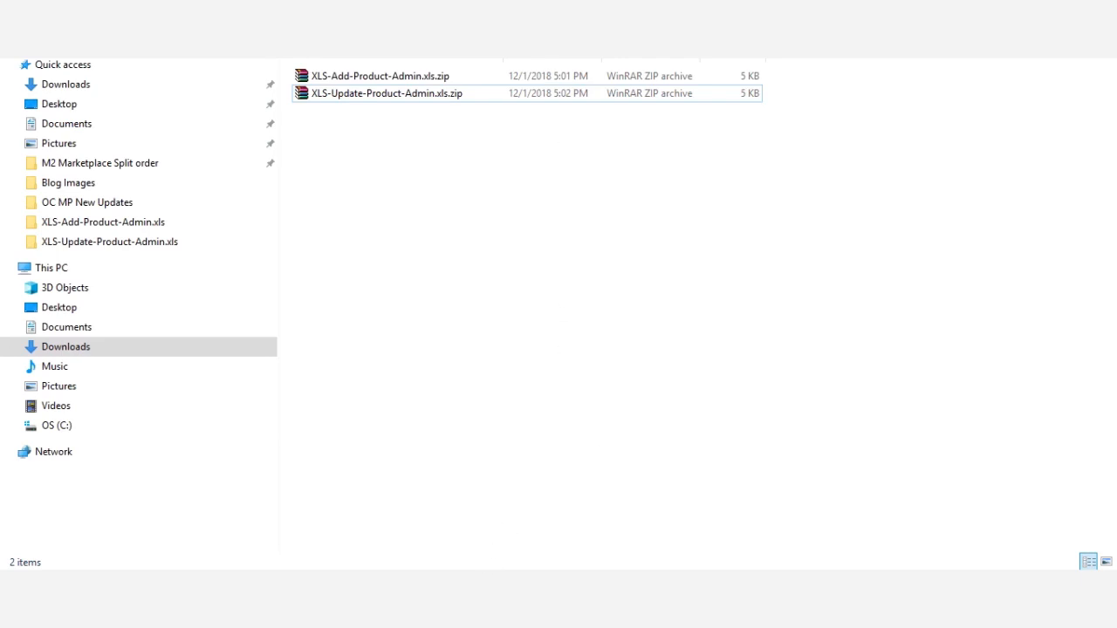
Step: Switch back to the OpenCart mass upload page and check the file type, upload mode and Zip file fields
{"action": "left_click", "coordinate": [454, 585]}
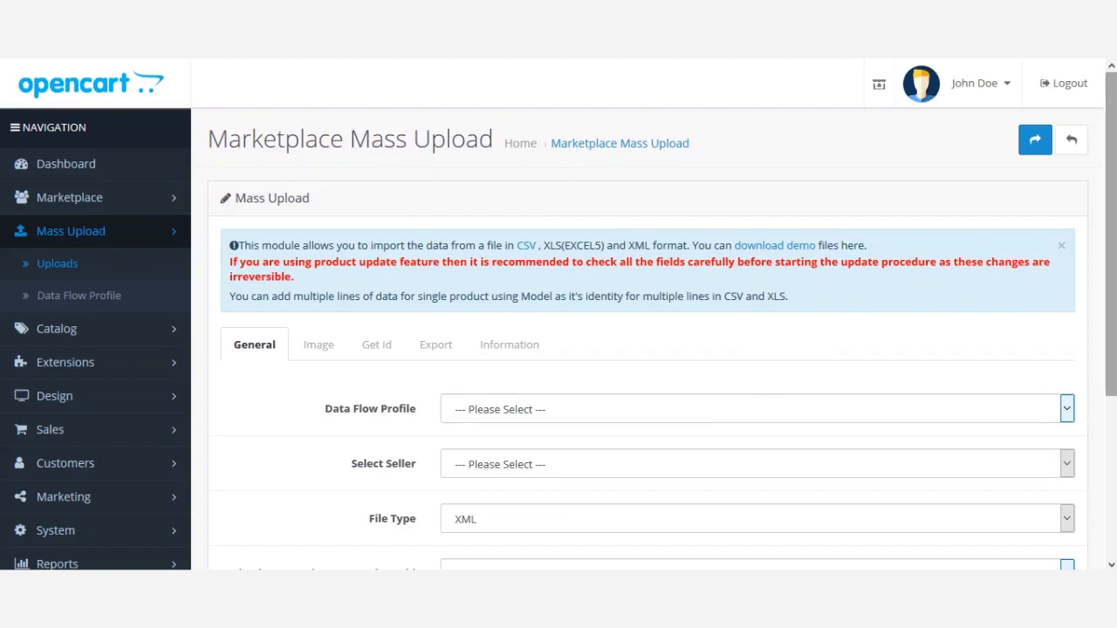
{"action": "scroll", "coordinate": [1089, 286], "scroll_direction": "down", "scroll_amount": 3}
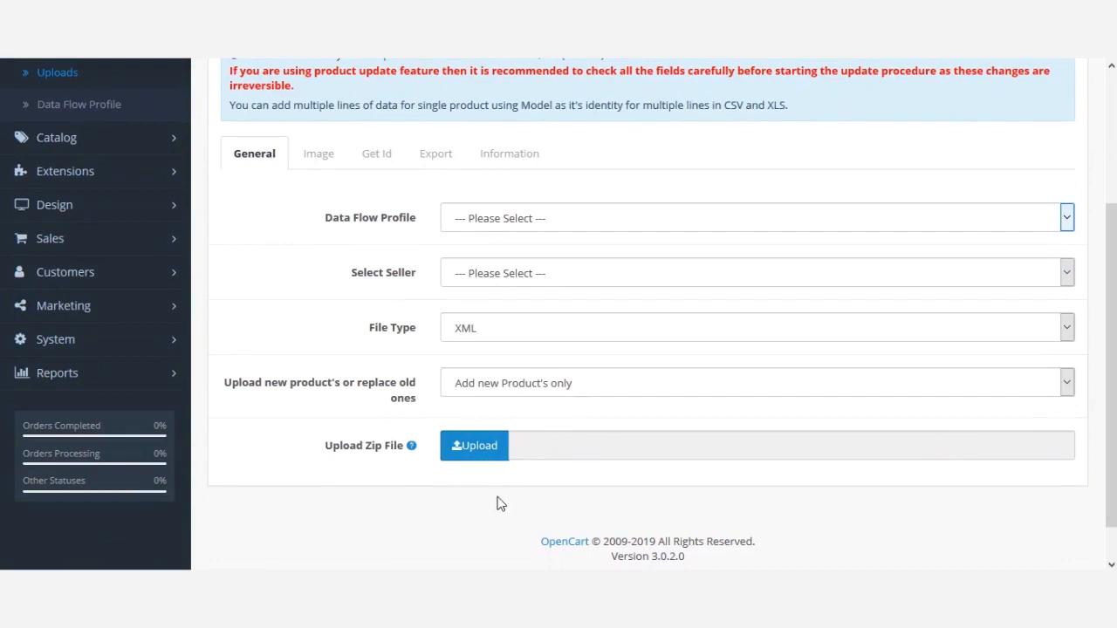
{"action": "scroll", "coordinate": [489, 498], "scroll_direction": "up", "scroll_amount": 1}
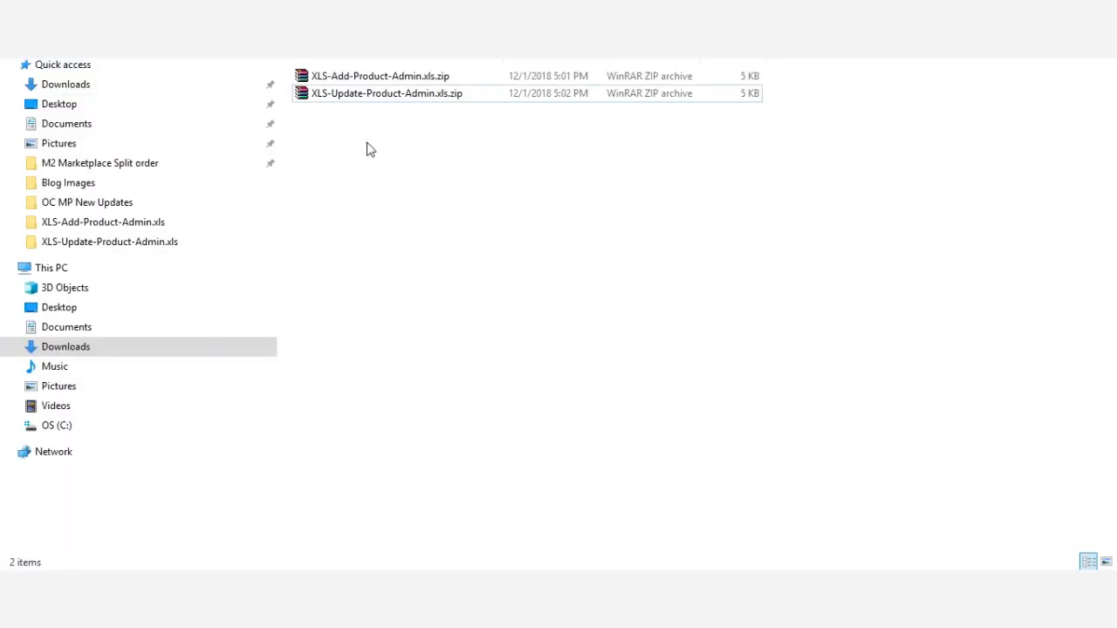
Step: In File Explorer, extract XLS-Add-Product-Admin.xls.zip into a folder of the same name and delete the original archive
{"action": "right_click", "coordinate": [358, 78]}
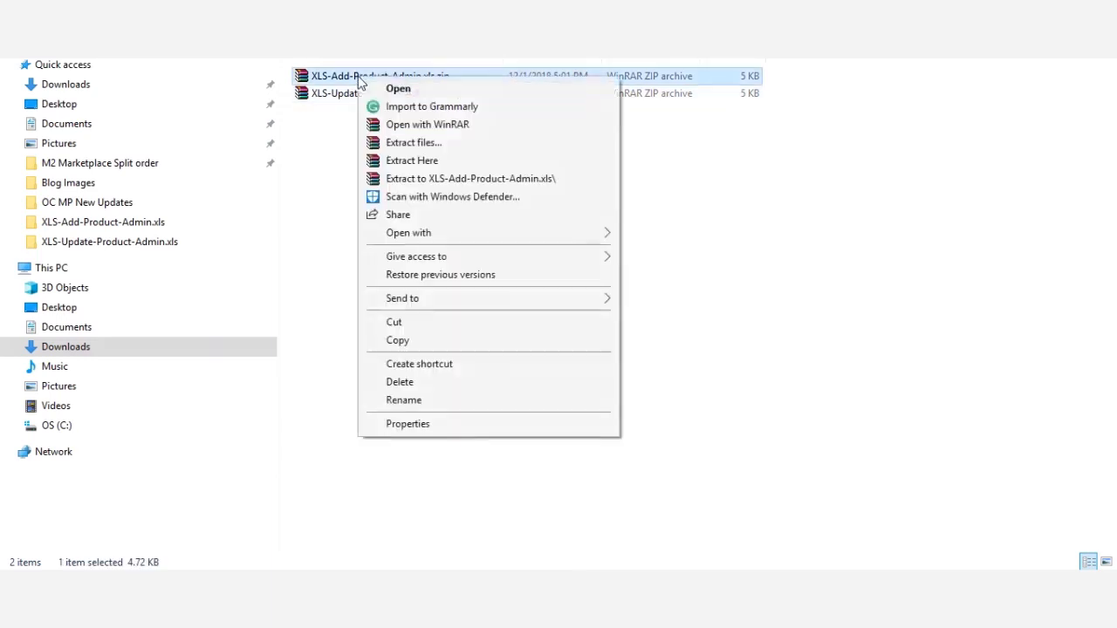
{"action": "left_click", "coordinate": [338, 152]}
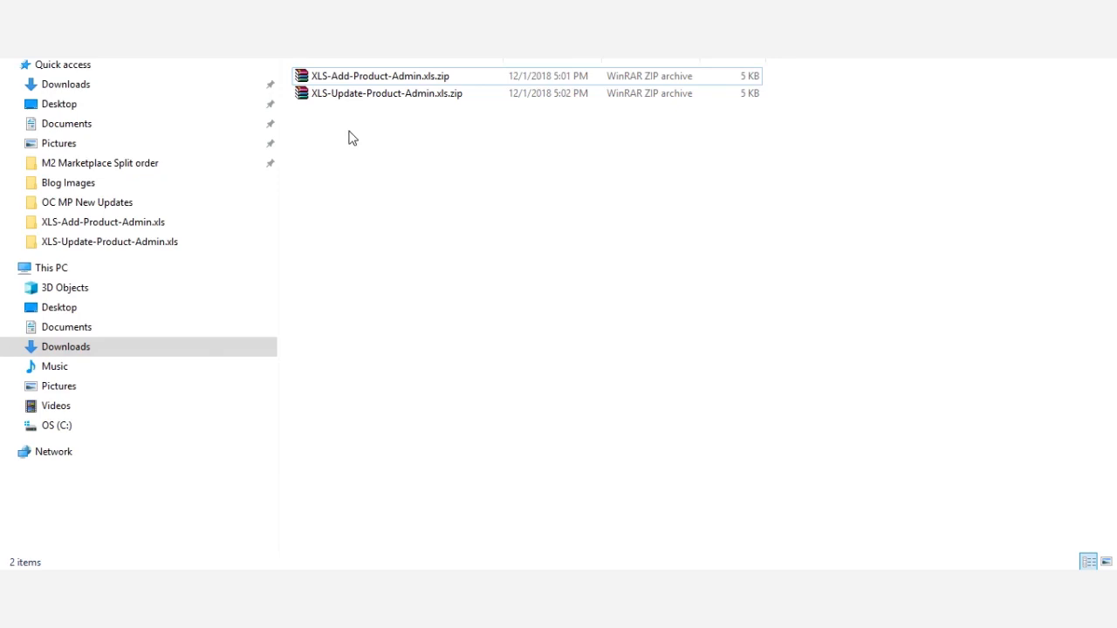
{"action": "left_click", "coordinate": [364, 83]}
{"action": "right_click", "coordinate": [365, 83]}
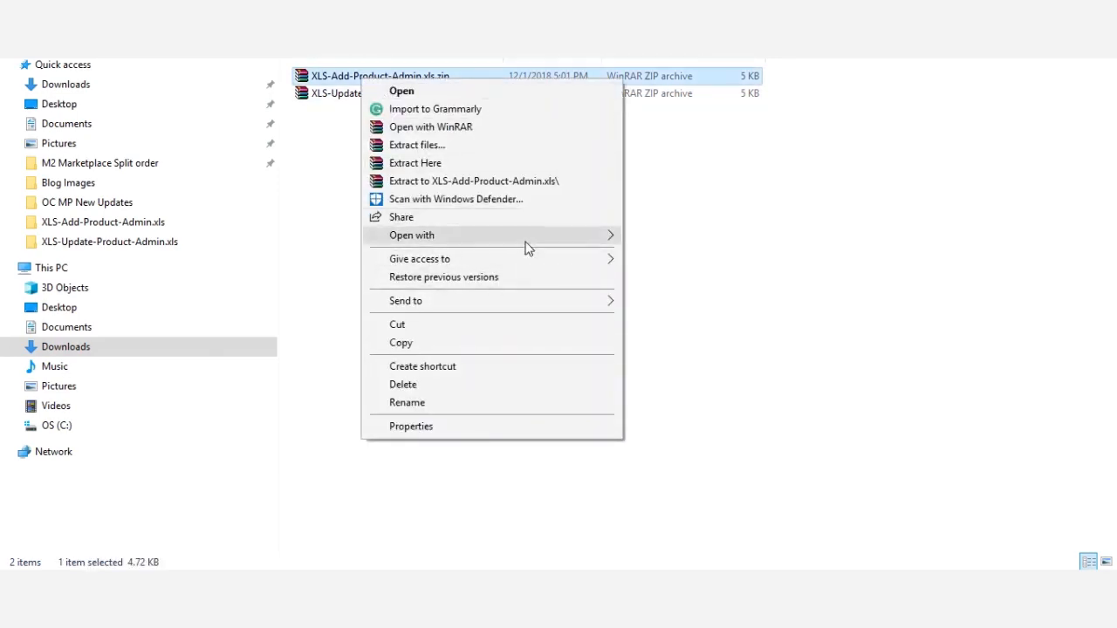
{"action": "left_click", "coordinate": [532, 183]}
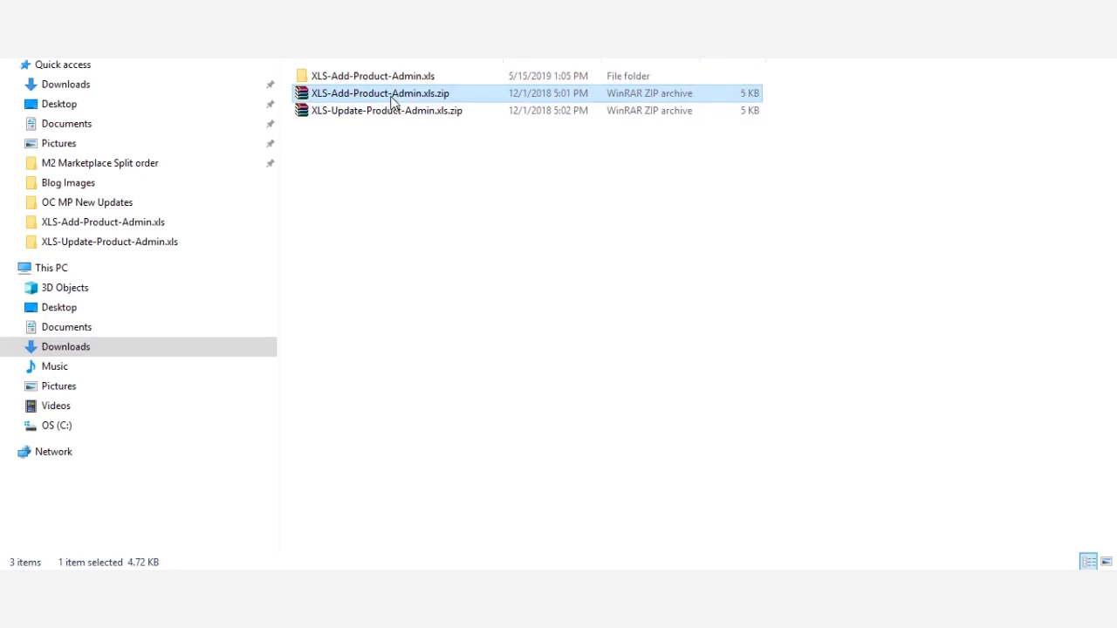
{"action": "key", "text": "Delete"}
{"action": "left_click", "coordinate": [623, 348]}
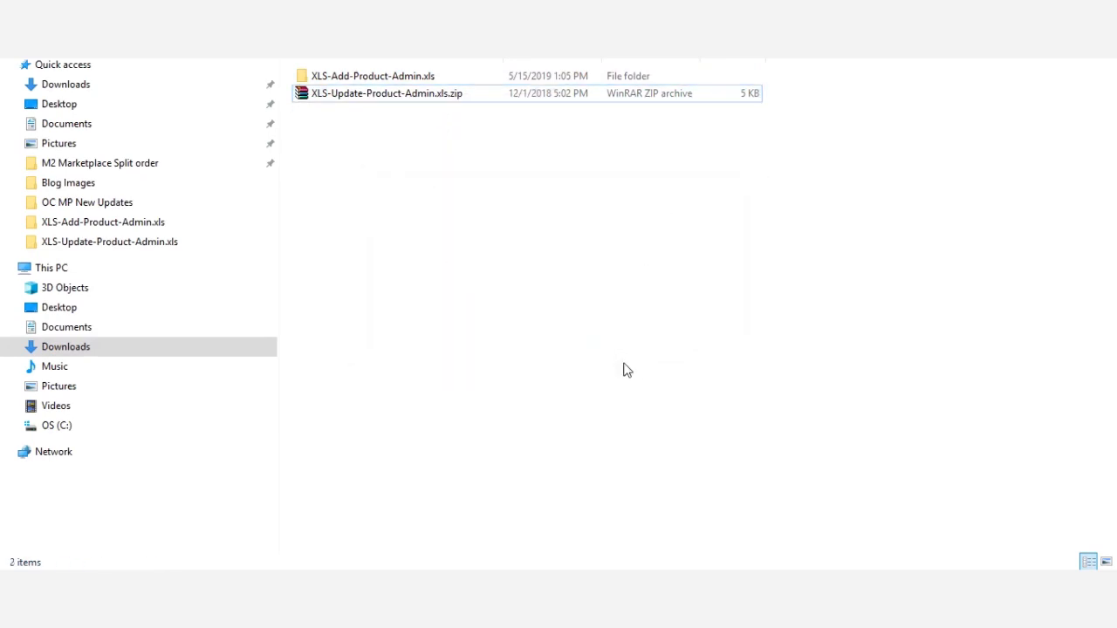
Step: Open XLS-Add-Product-Admin.xls from the extracted folder and fit the seller_id, model, sku and upc column widths to their contents
{"action": "double_click", "coordinate": [363, 77]}
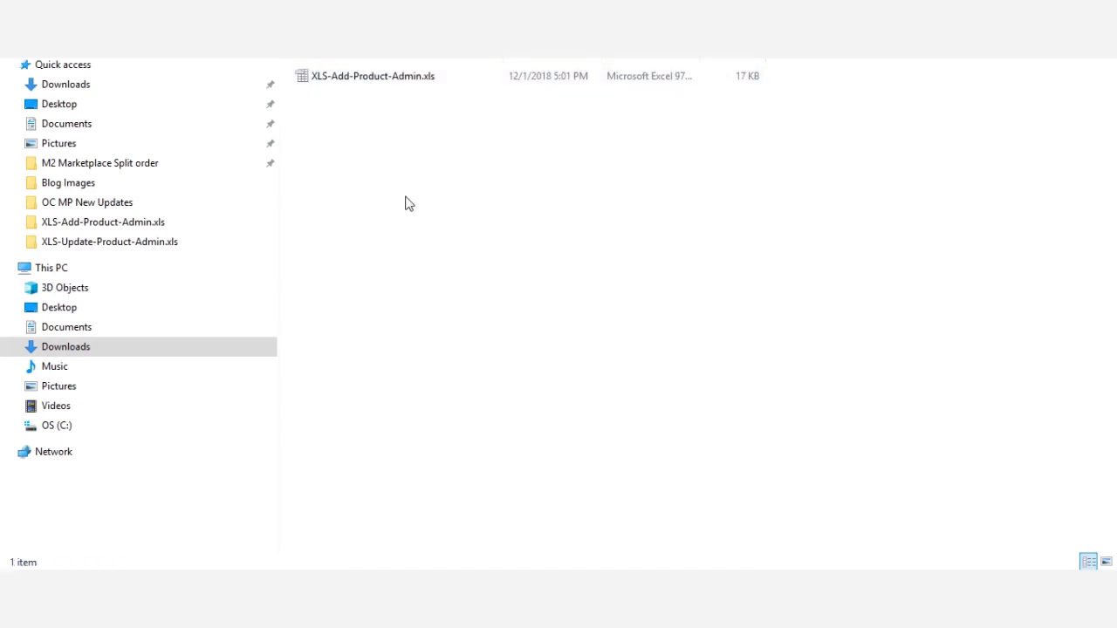
{"action": "double_click", "coordinate": [398, 78]}
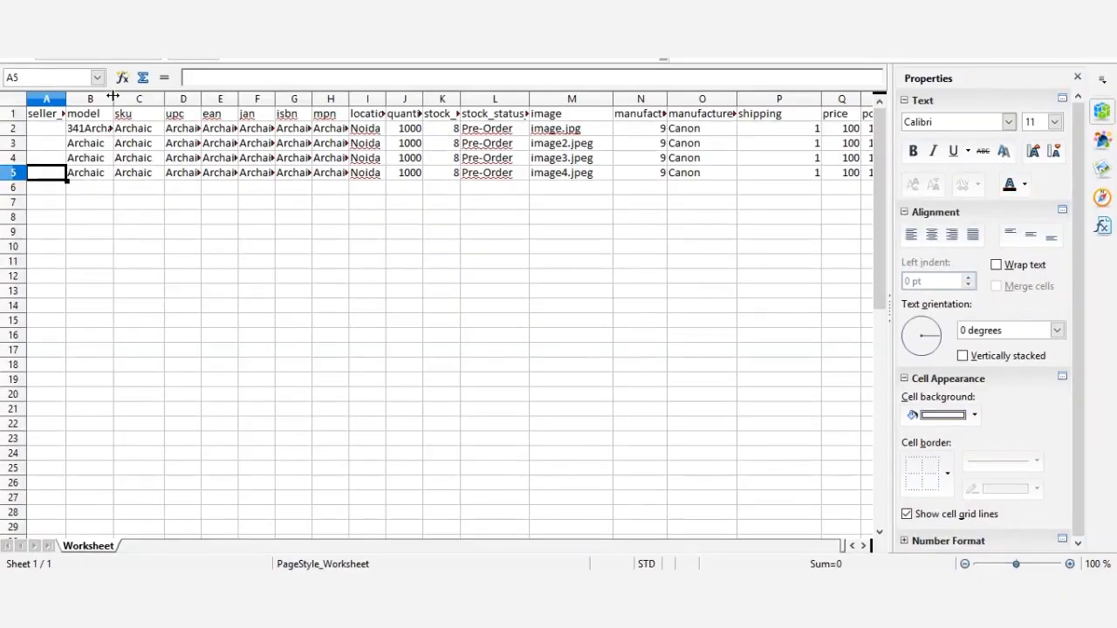
{"action": "double_click", "coordinate": [113, 96]}
{"action": "double_click", "coordinate": [179, 99]}
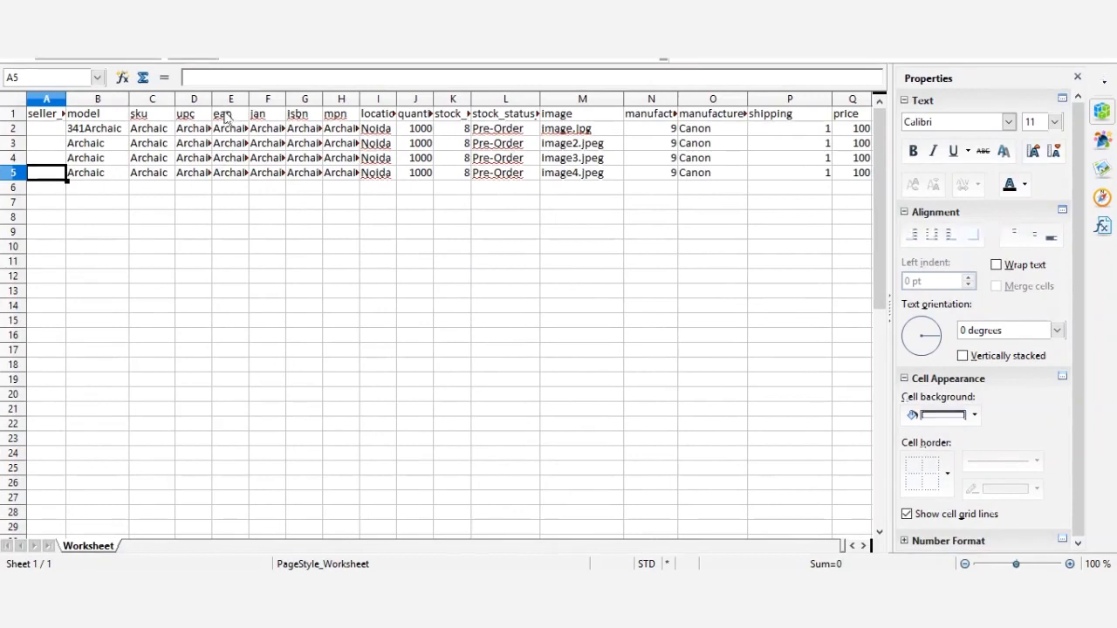
{"action": "double_click", "coordinate": [213, 98]}
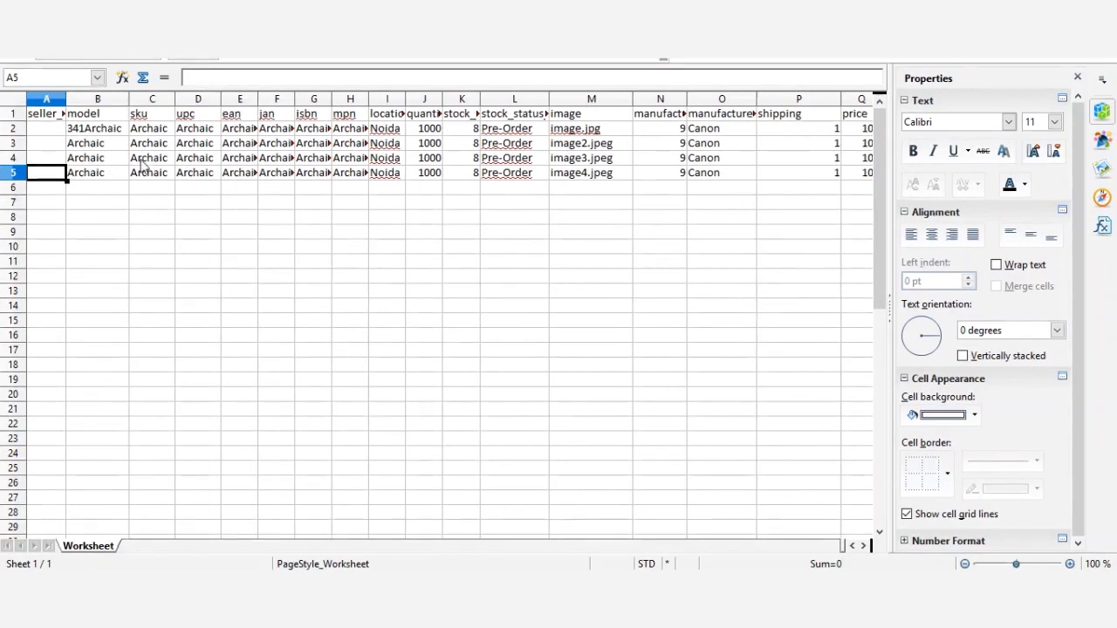
{"action": "double_click", "coordinate": [65, 98]}
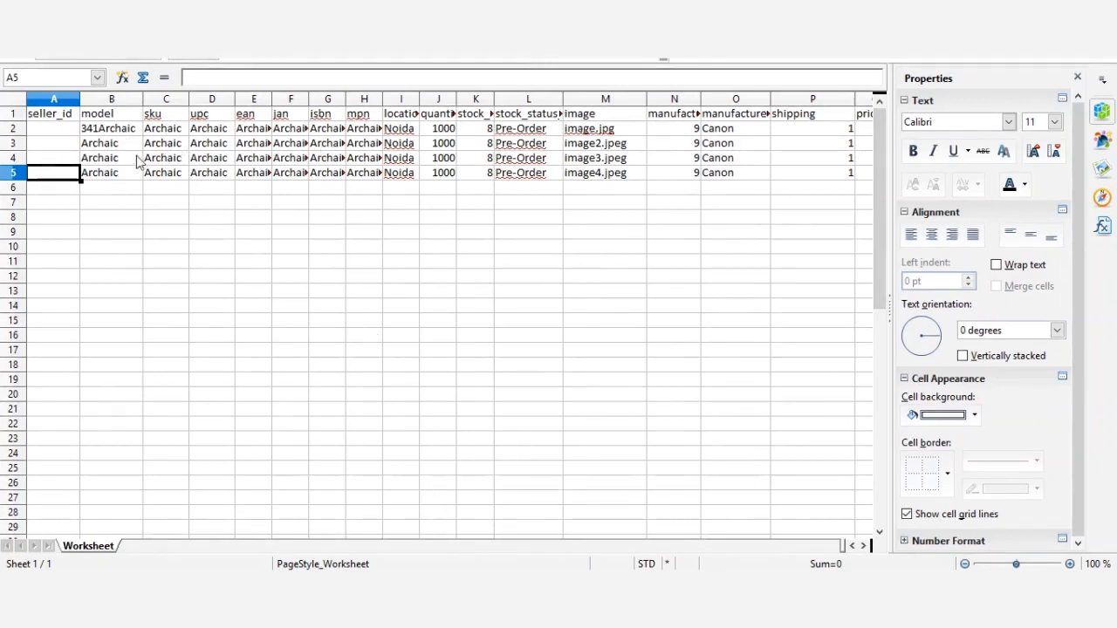
Step: Fit the location, quantity, stock_status_id and stock_status_name column widths to their contents
{"action": "left_click", "coordinate": [106, 131]}
{"action": "left_click", "coordinate": [108, 142]}
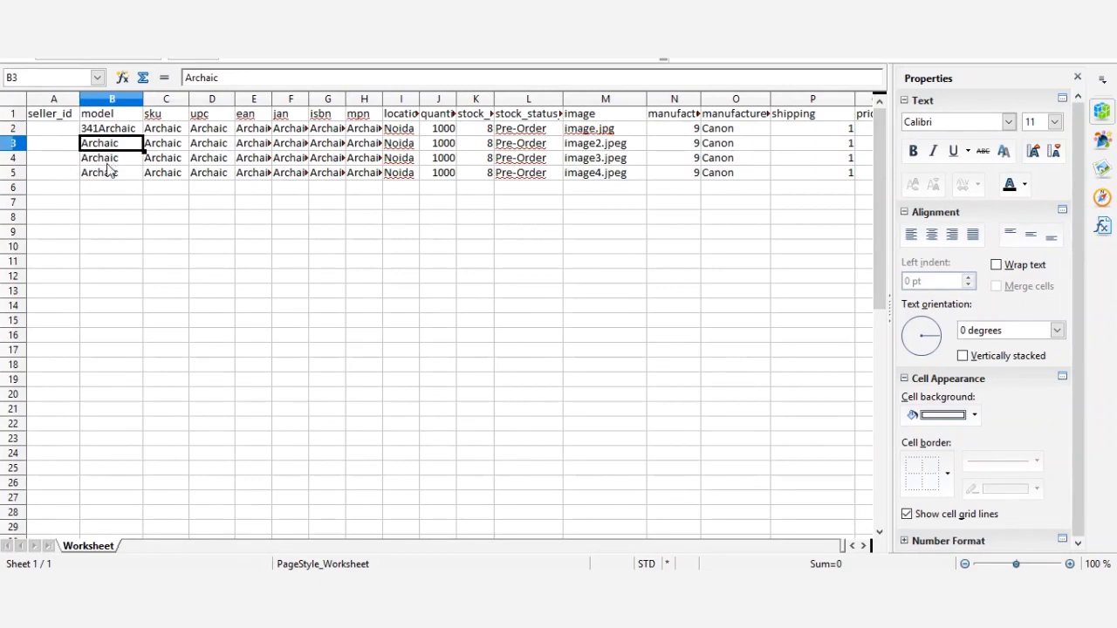
{"action": "left_click", "coordinate": [107, 172]}
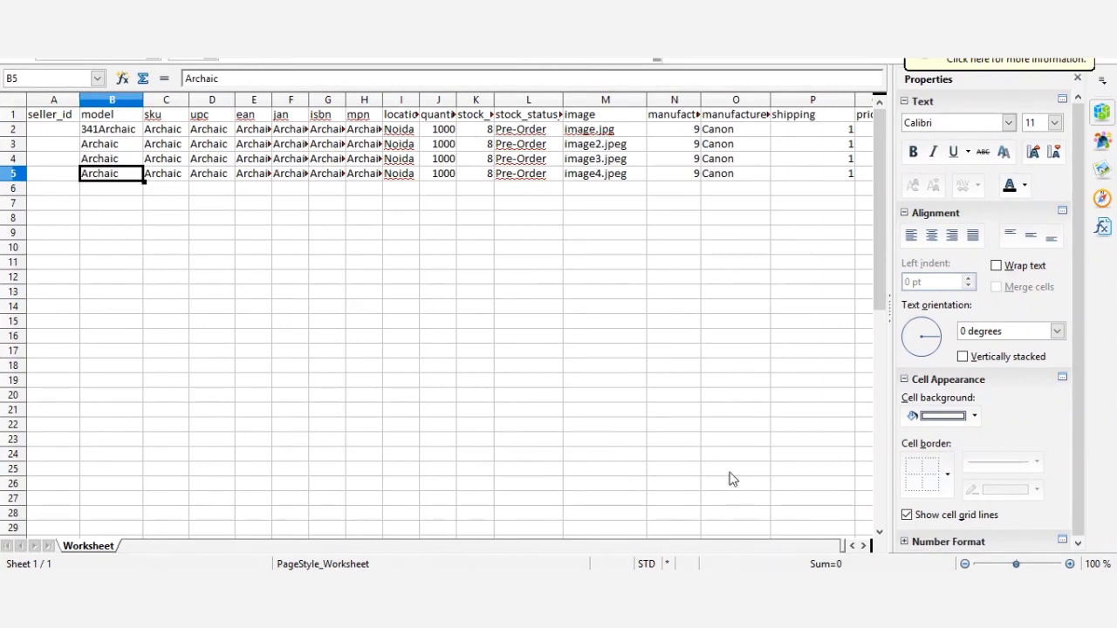
{"action": "left_click", "coordinate": [171, 117]}
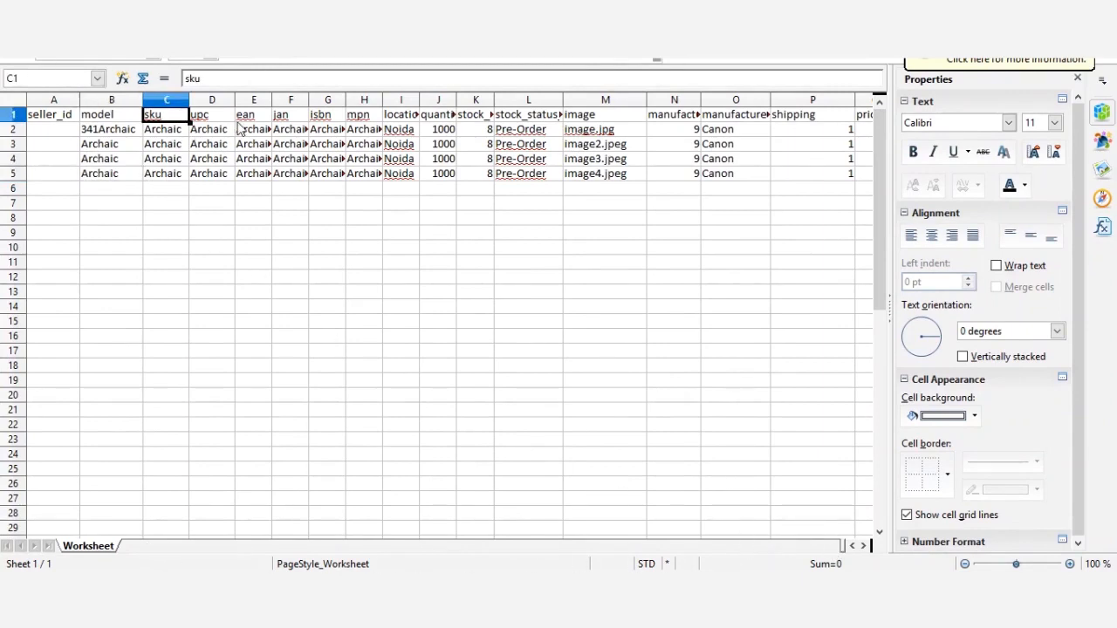
{"action": "double_click", "coordinate": [420, 96]}
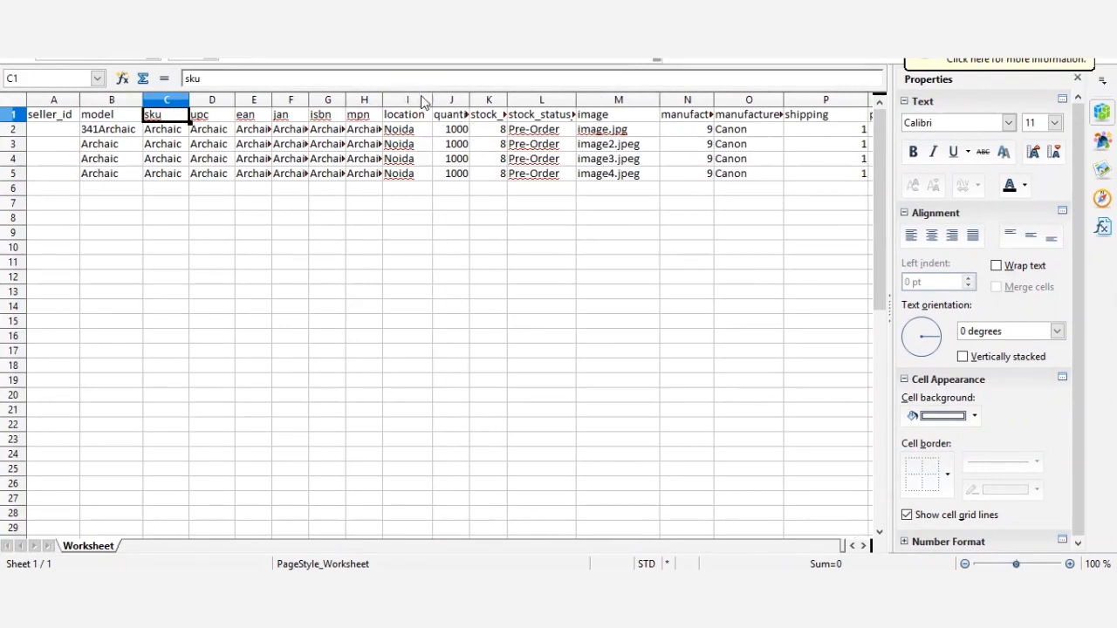
{"action": "double_click", "coordinate": [468, 96]}
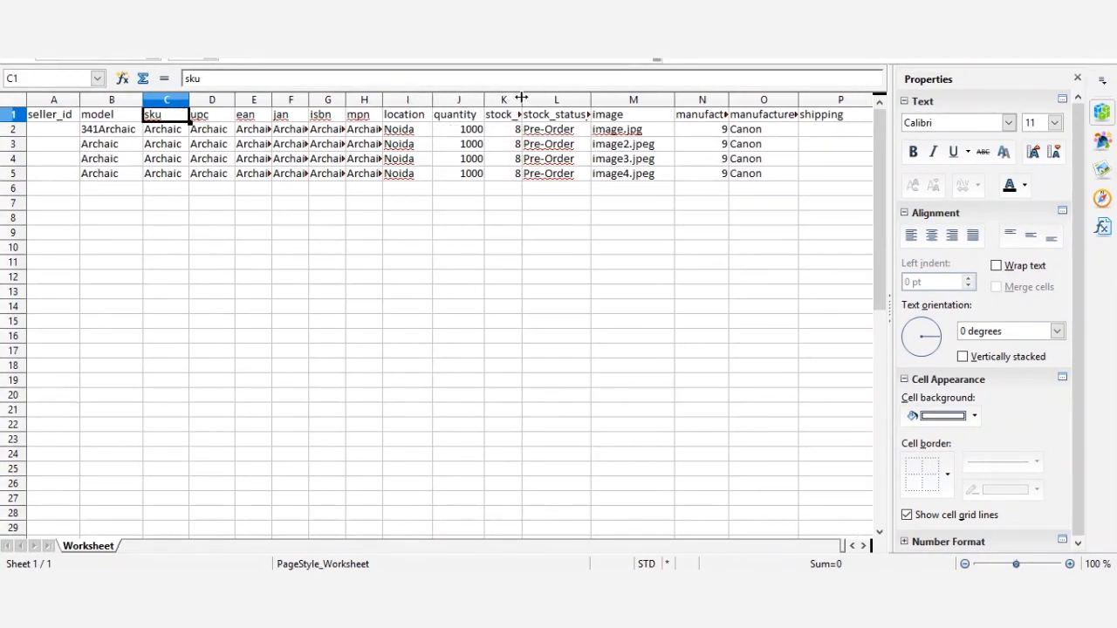
{"action": "double_click", "coordinate": [522, 99]}
{"action": "double_click", "coordinate": [640, 100]}
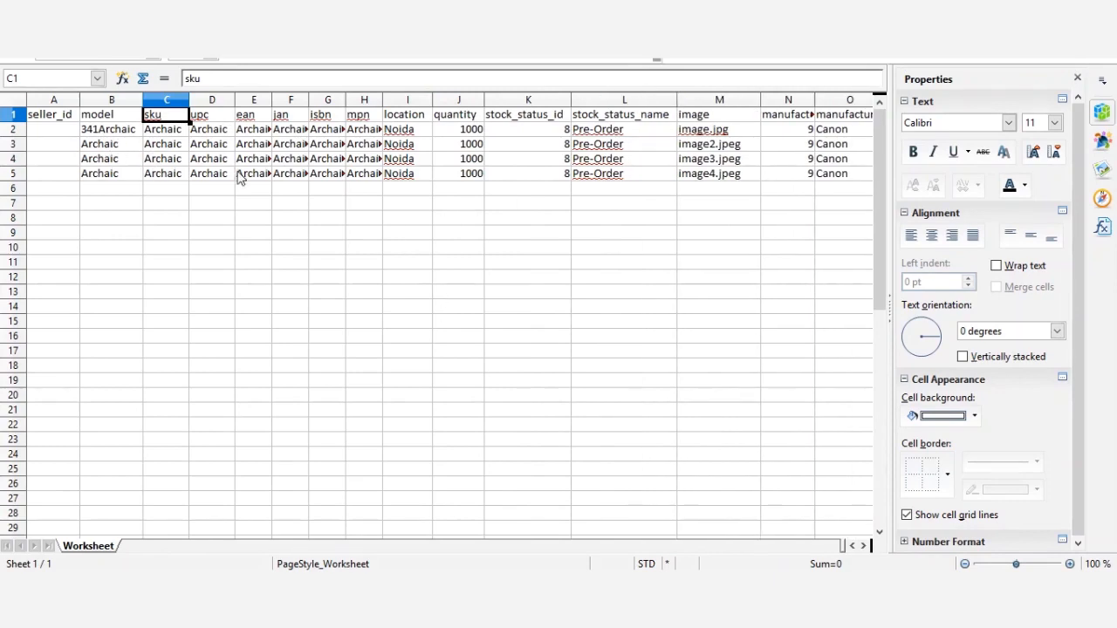
Step: Set the model values of the four products in B2:B5 to Alfa, Beta, Gama and Xena
{"action": "left_click", "coordinate": [265, 159]}
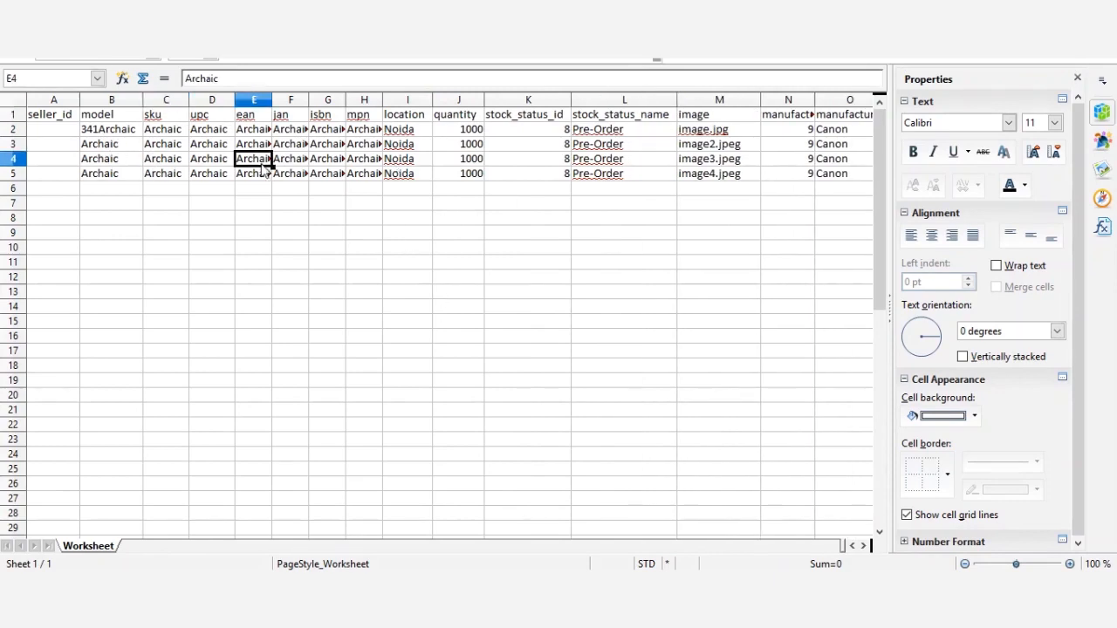
{"action": "left_click", "coordinate": [102, 131]}
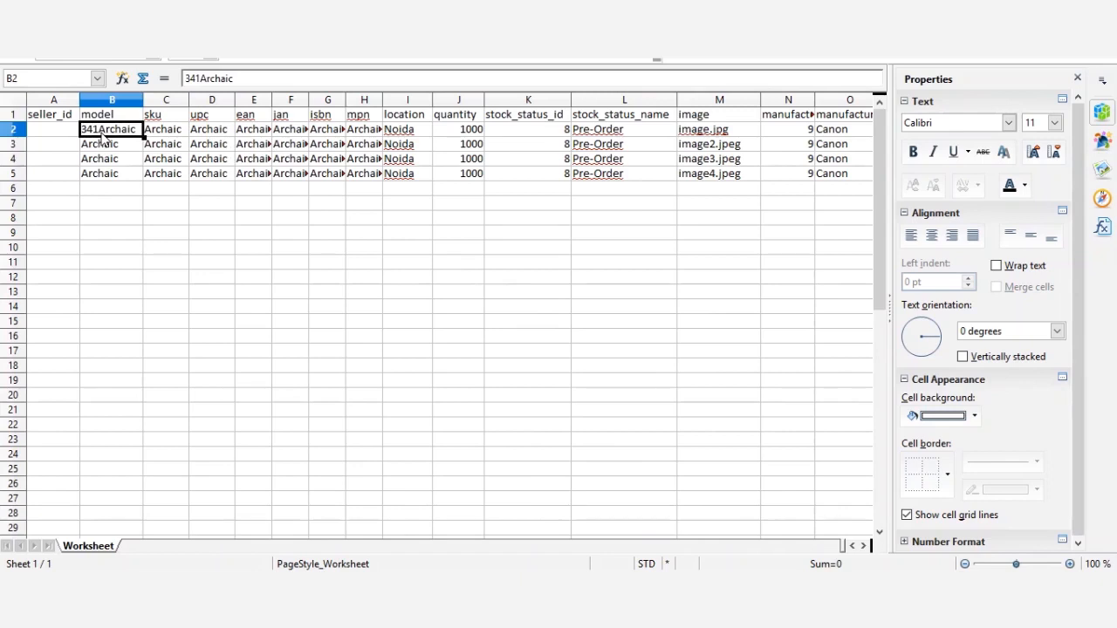
{"action": "type", "text": "Alf"}
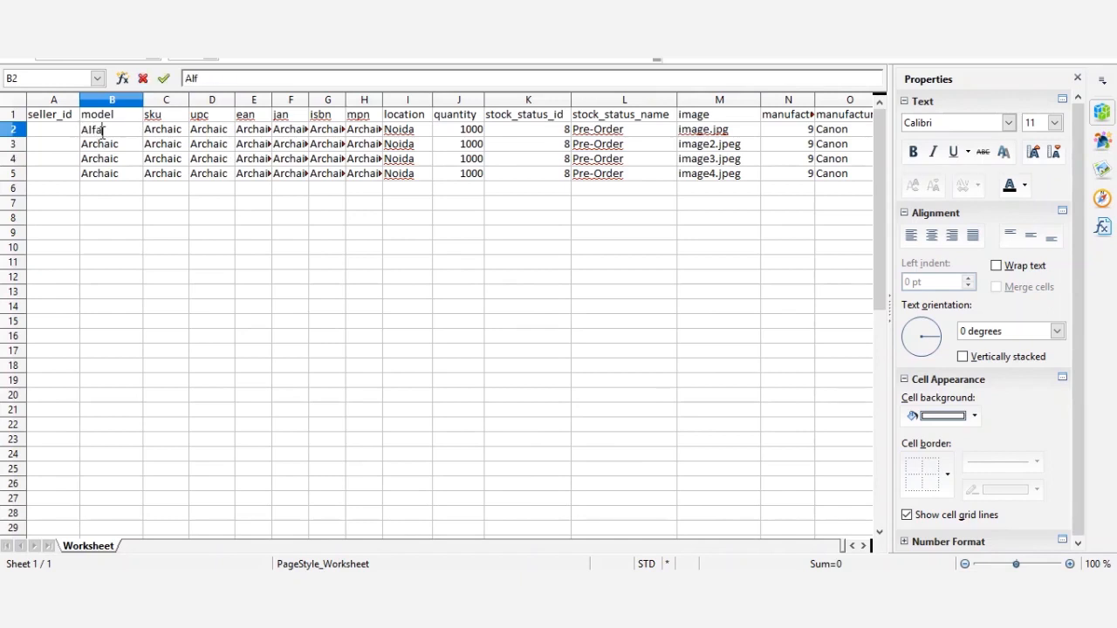
{"action": "type", "text": "a"}
{"action": "key", "text": "Return"}
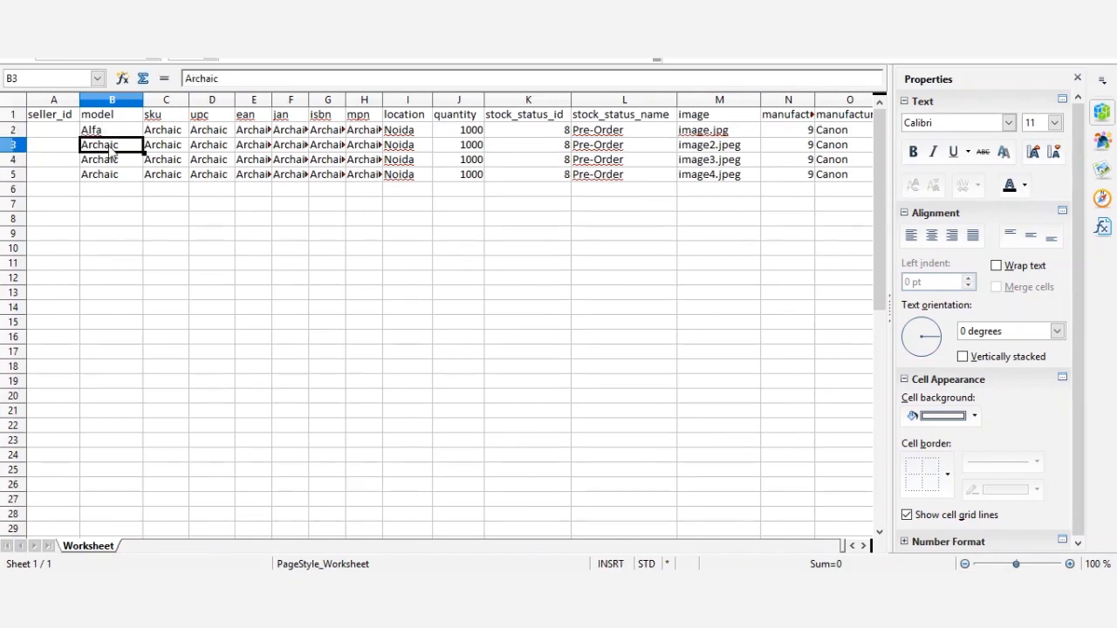
{"action": "type", "text": "Beta"}
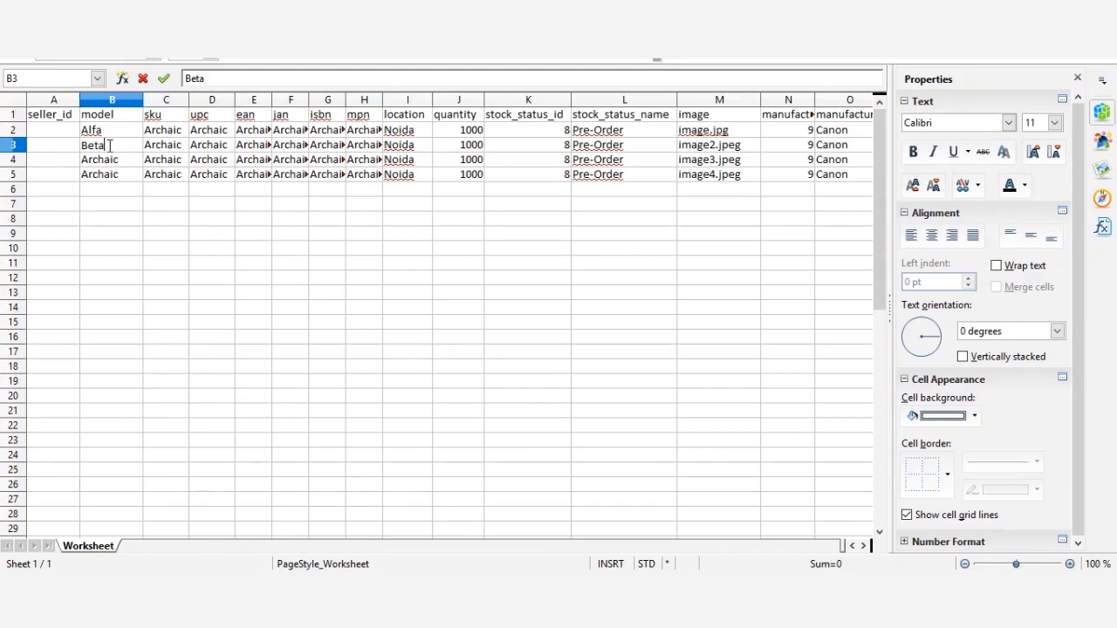
{"action": "left_click", "coordinate": [114, 162]}
{"action": "type", "text": "Gama"}
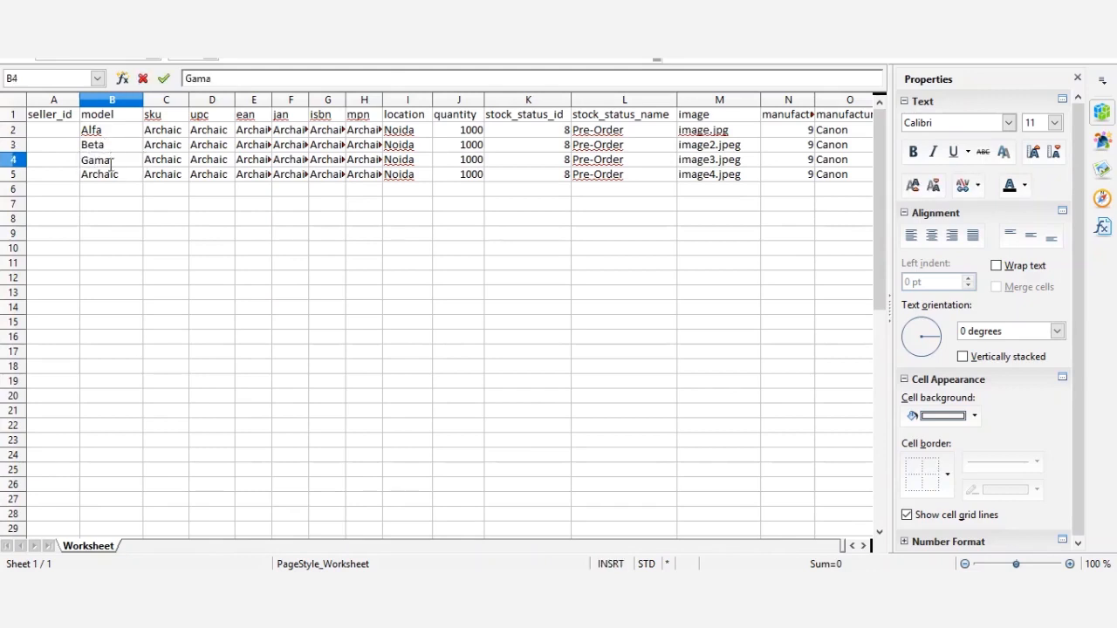
{"action": "left_click", "coordinate": [106, 177]}
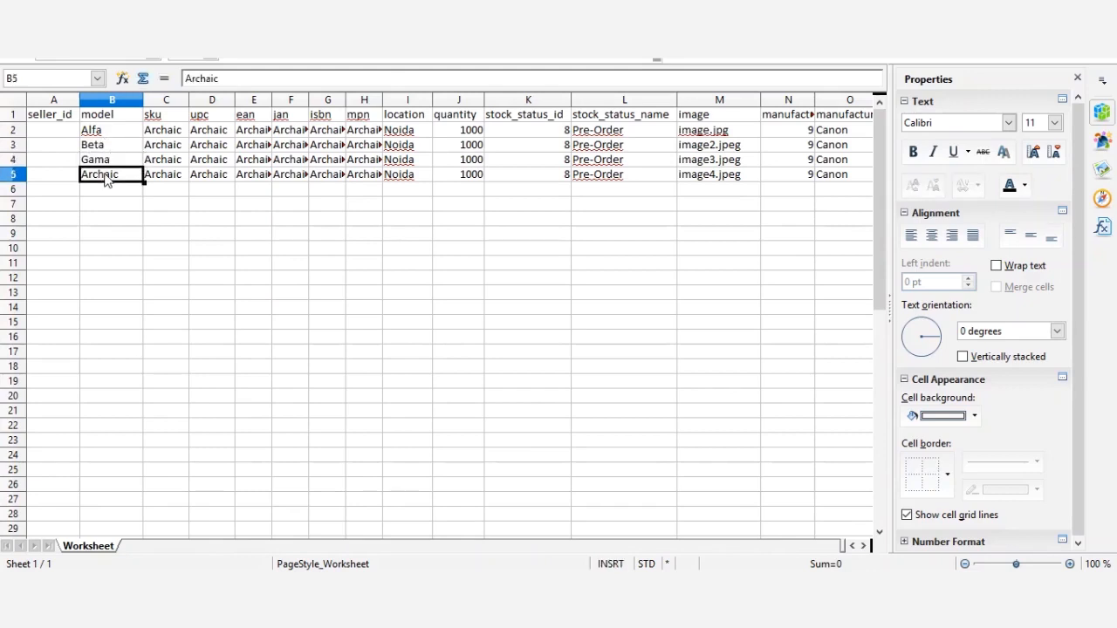
{"action": "type", "text": "Xena"}
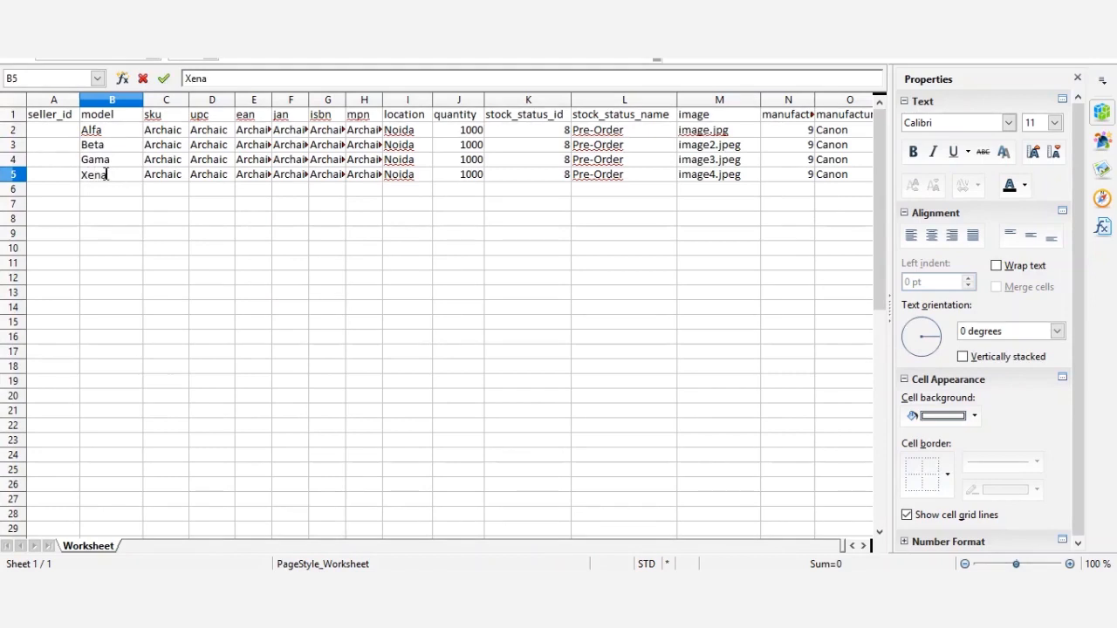
{"action": "left_click", "coordinate": [122, 206]}
Step: Save the edited product workbook in its existing XLS file and close it
{"action": "key", "text": "ctrl+s"}
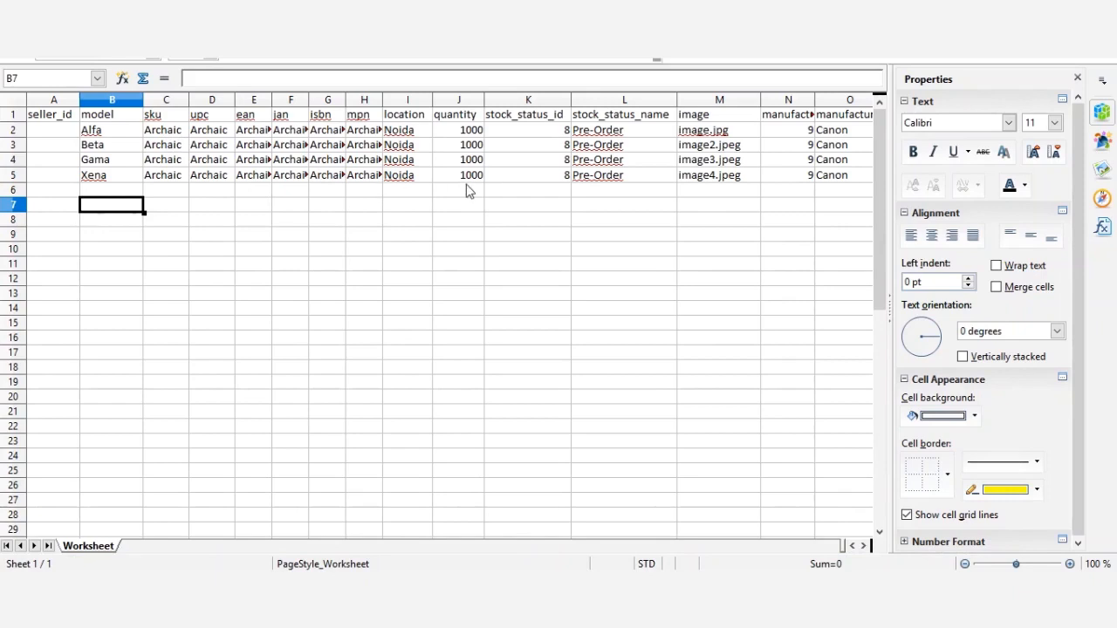
{"action": "left_click", "coordinate": [381, 208]}
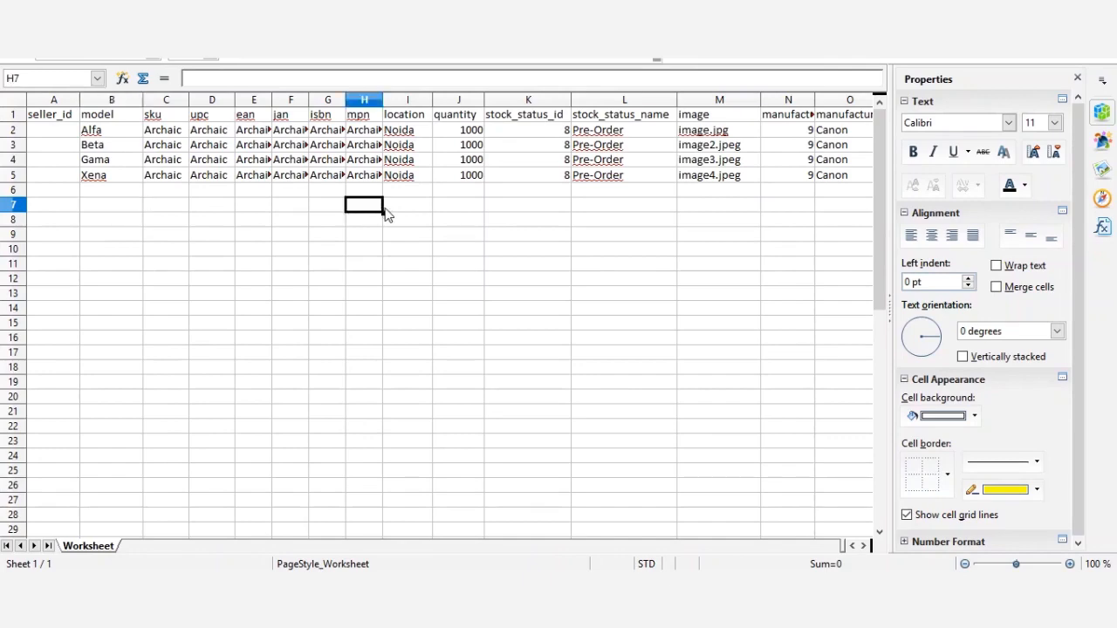
{"action": "key", "text": "alt+F4"}
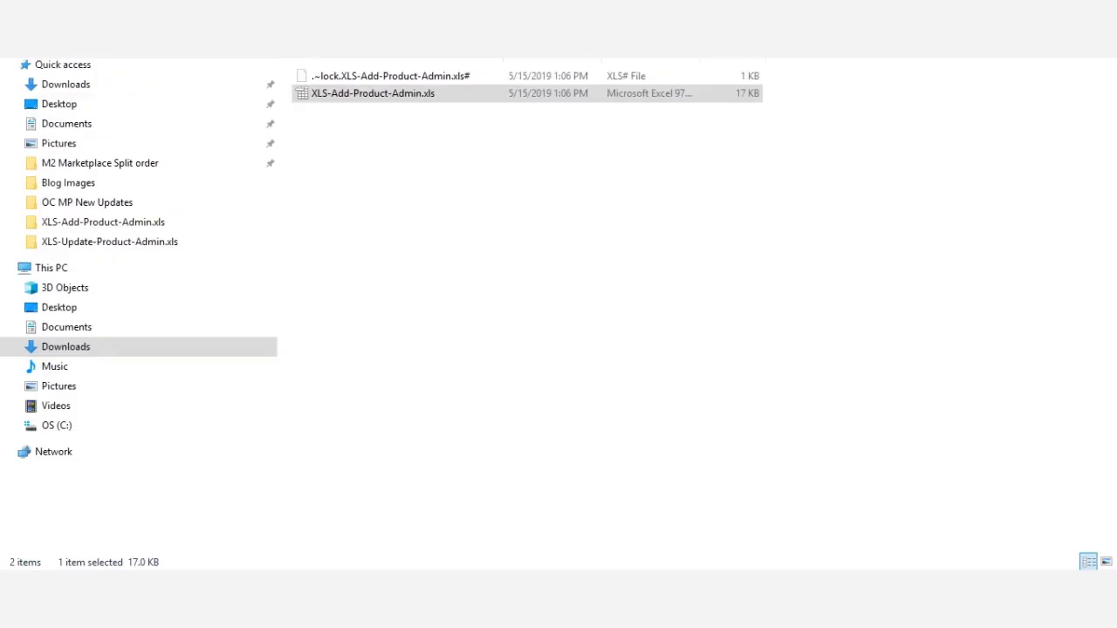
{"action": "left_click", "coordinate": [446, 225]}
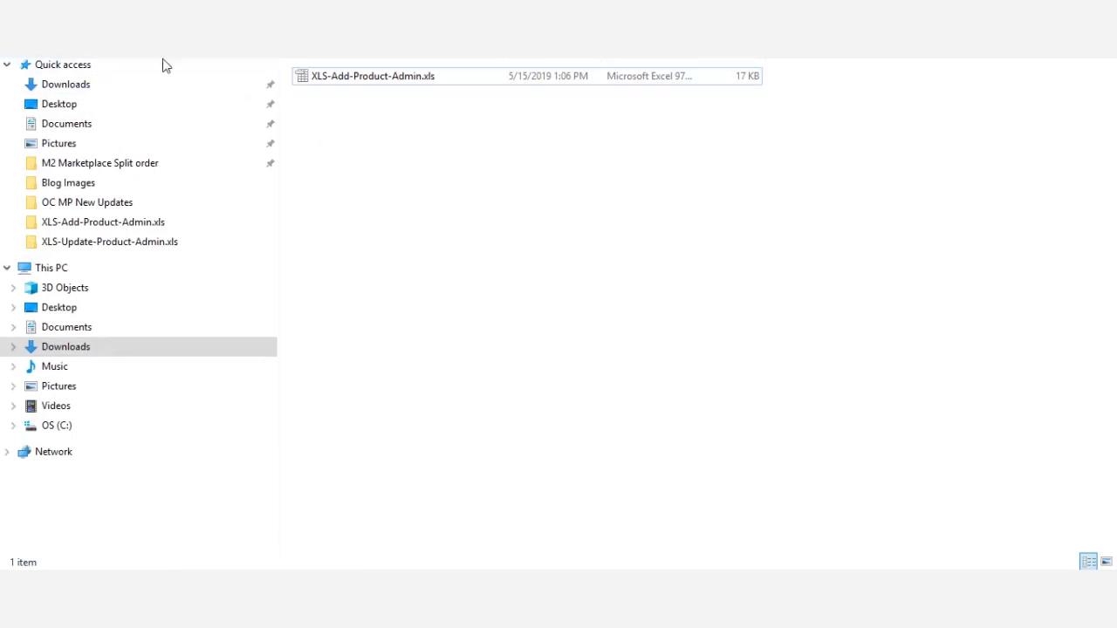
Step: Compress XLS-Add-Product-Admin.xls into a zip archive in the same folder
{"action": "right_click", "coordinate": [395, 80]}
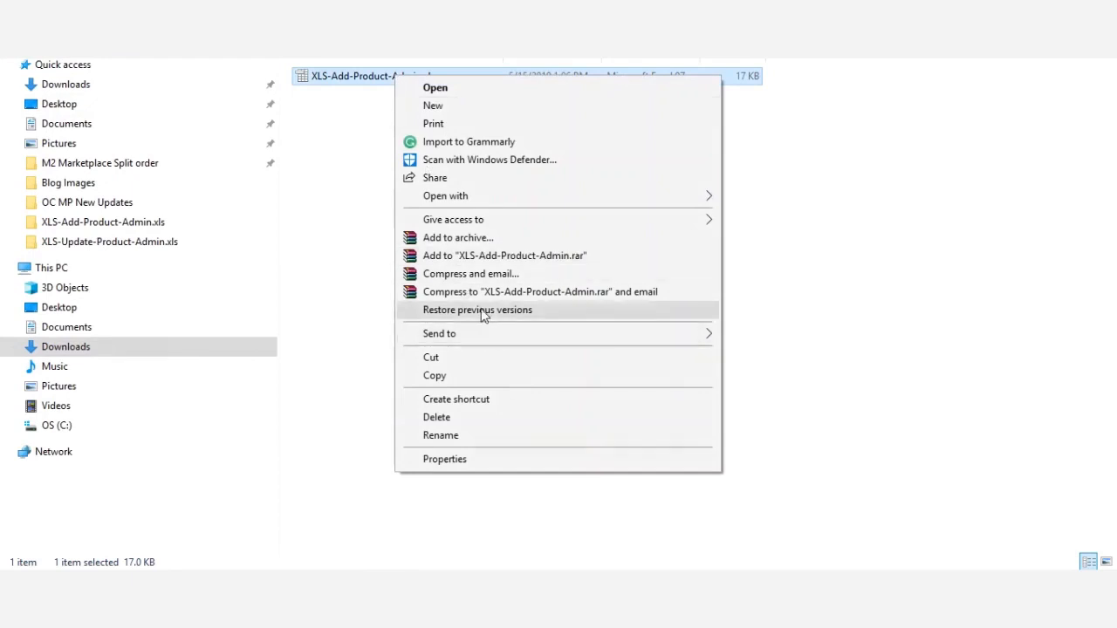
{"action": "mouse_move", "coordinate": [522, 332]}
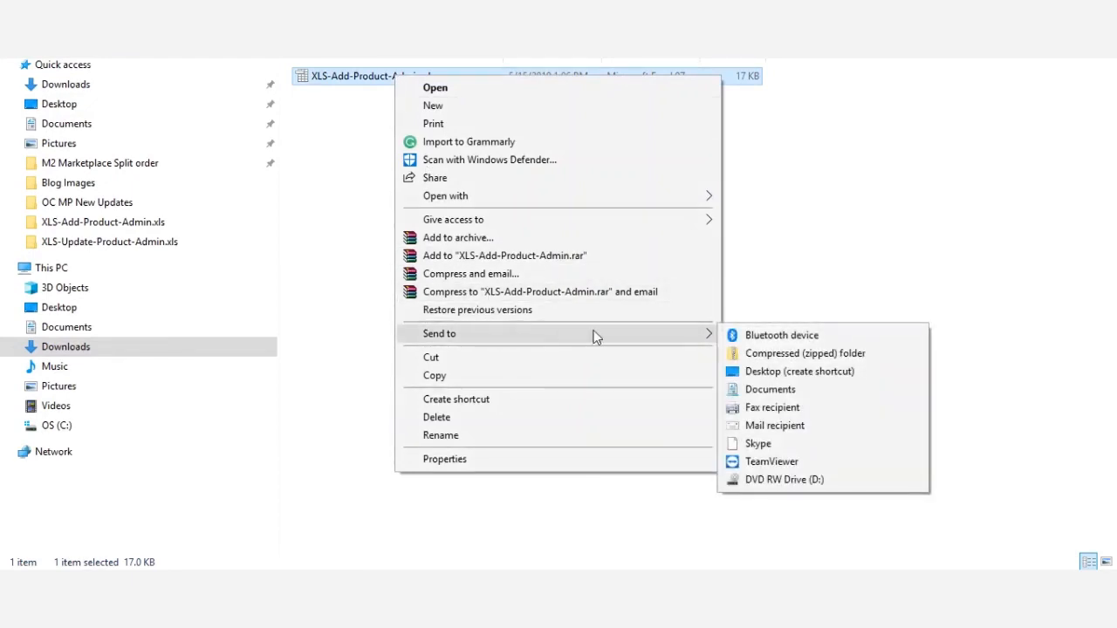
{"action": "left_click", "coordinate": [779, 354]}
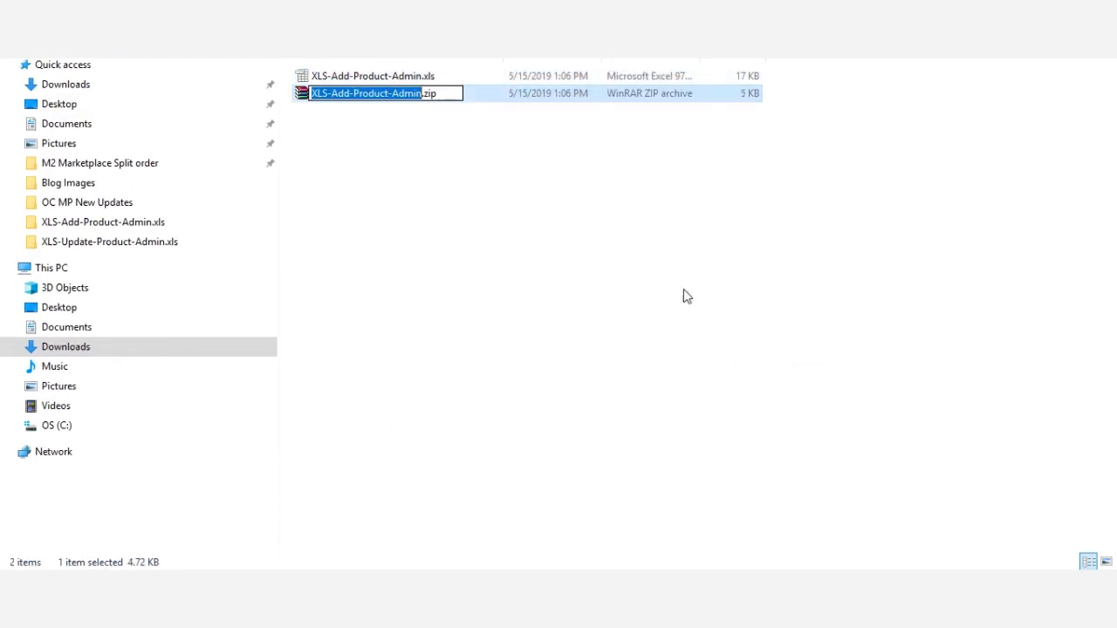
Step: Rename the new zip archive to XLS-Add-Product-Admin.xls.zip
{"action": "left_click", "coordinate": [425, 94]}
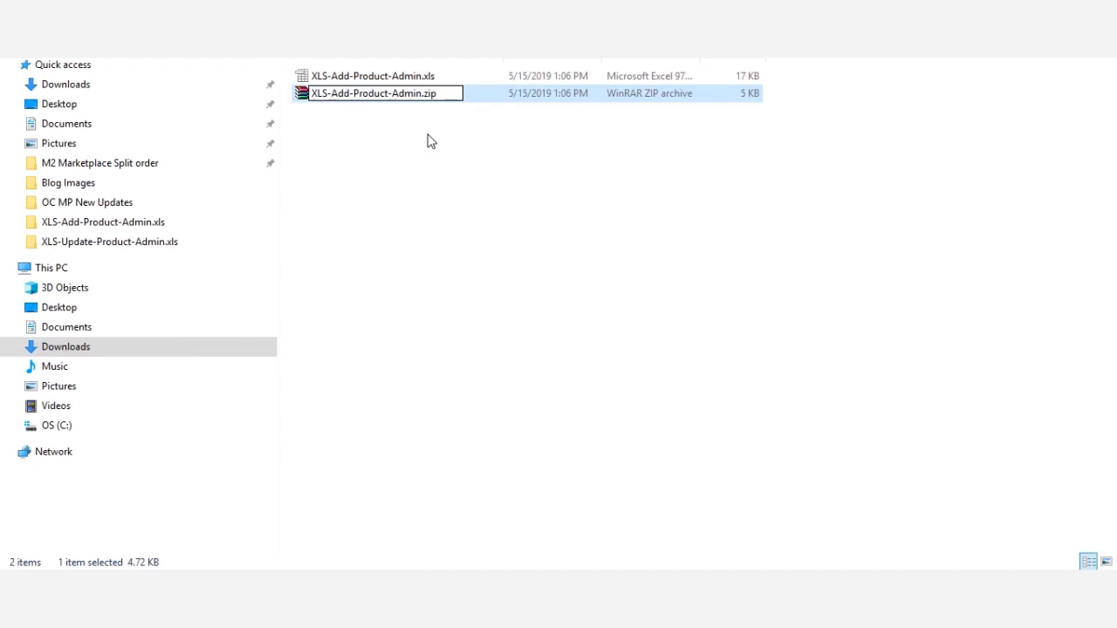
{"action": "type", "text": ".xl"}
{"action": "key", "text": "BackSpace"}
{"action": "type", "text": "ls"}
{"action": "key", "text": "BackSpace"}
{"action": "key", "text": "BackSpace"}
{"action": "type", "text": "ls"}
{"action": "left_click", "coordinate": [449, 129]}
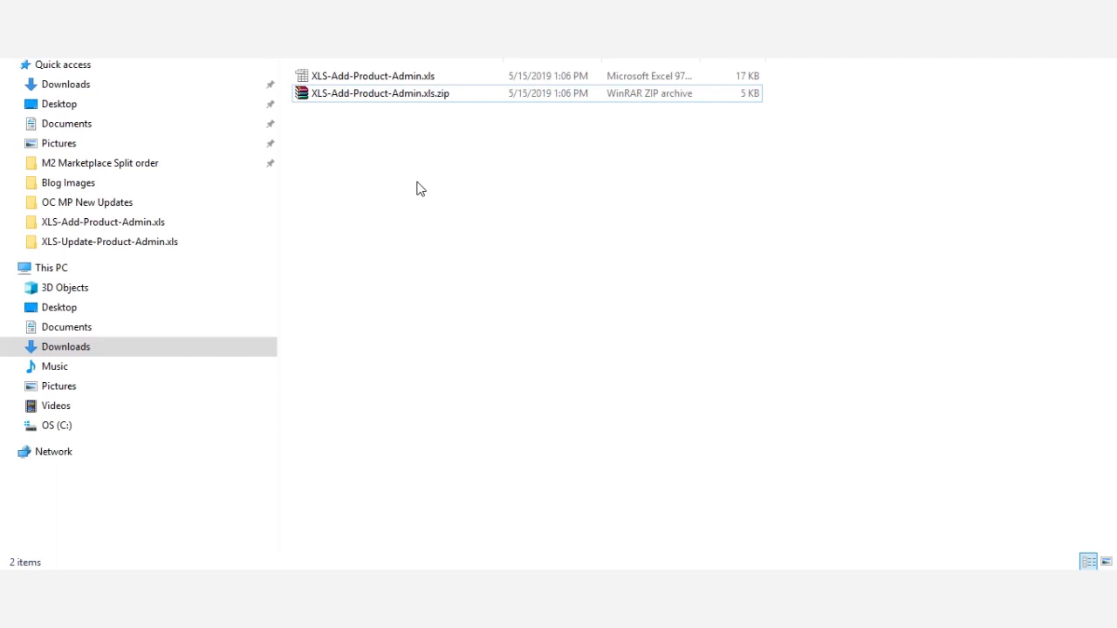
{"action": "right_click", "coordinate": [380, 82]}
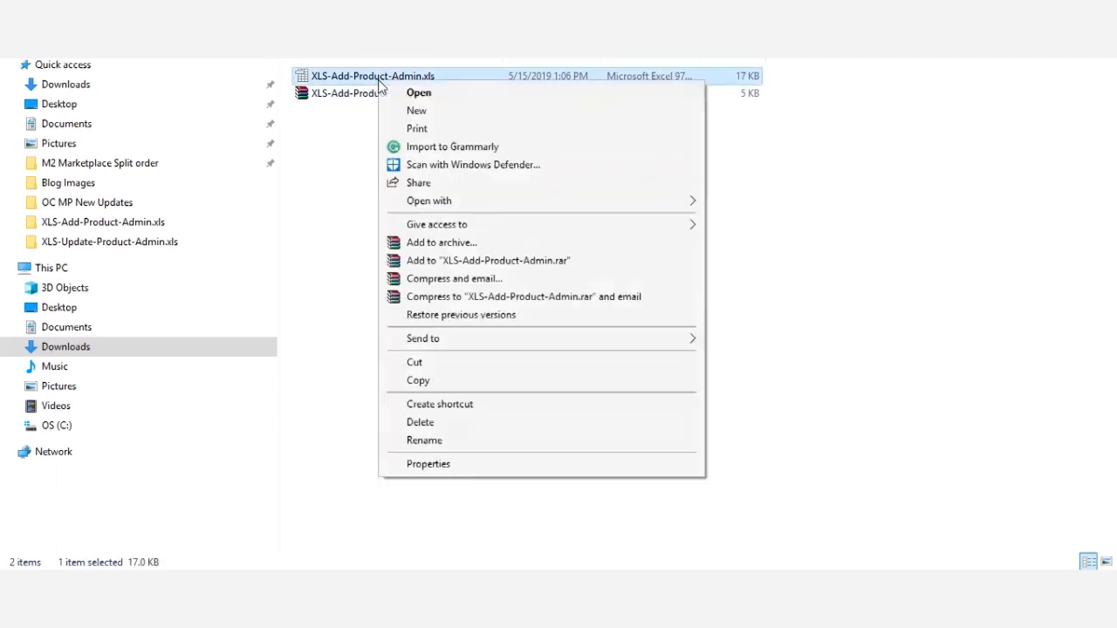
{"action": "mouse_move", "coordinate": [484, 341]}
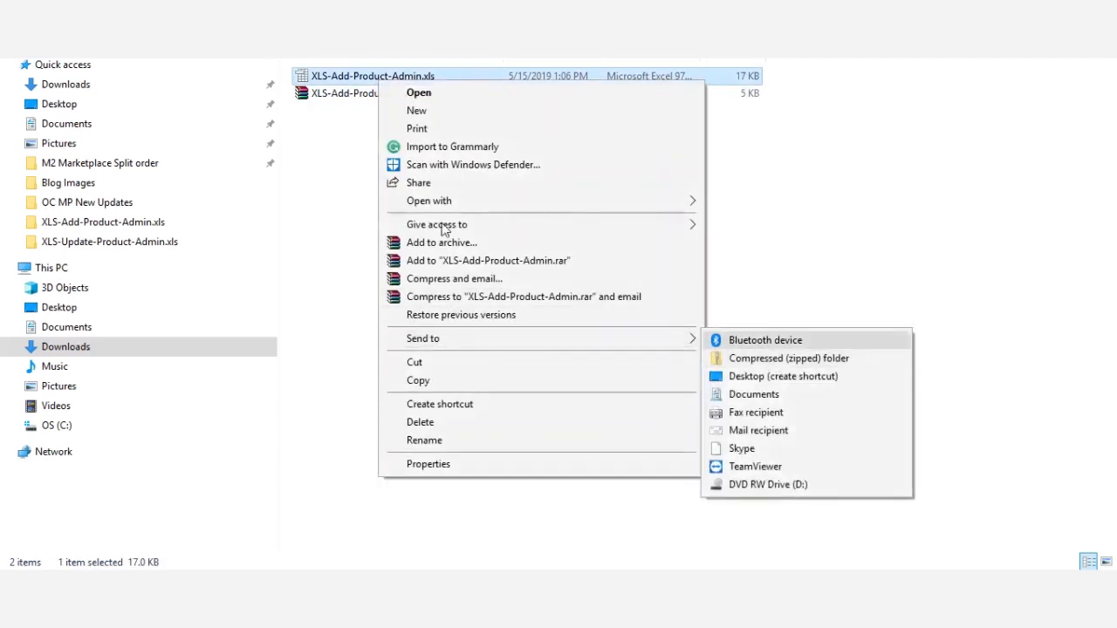
{"action": "left_click", "coordinate": [768, 359]}
{"action": "left_click", "coordinate": [337, 102]}
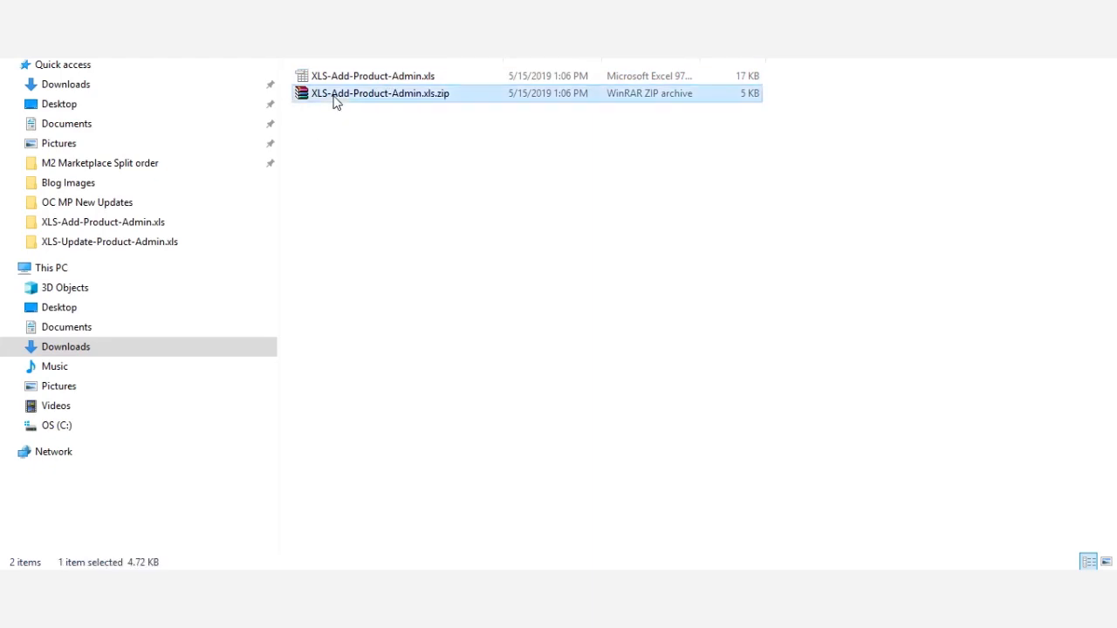
{"action": "left_click", "coordinate": [420, 130]}
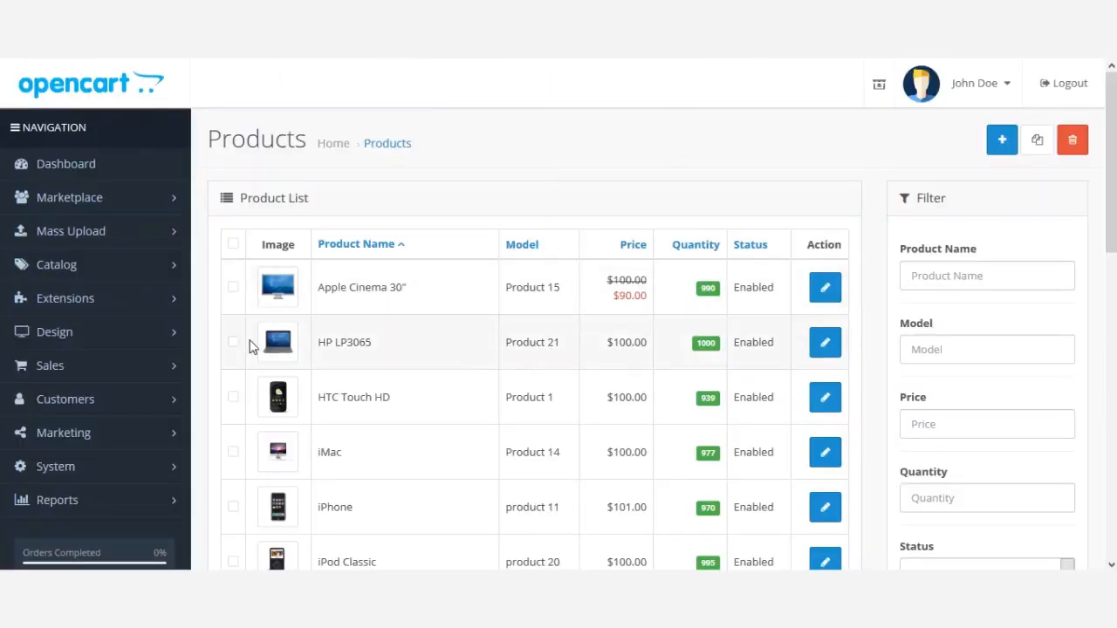
Step: Switch to the OpenCart admin, open the catalog's product list and examine the existing products through the end
{"action": "left_click", "coordinate": [122, 271]}
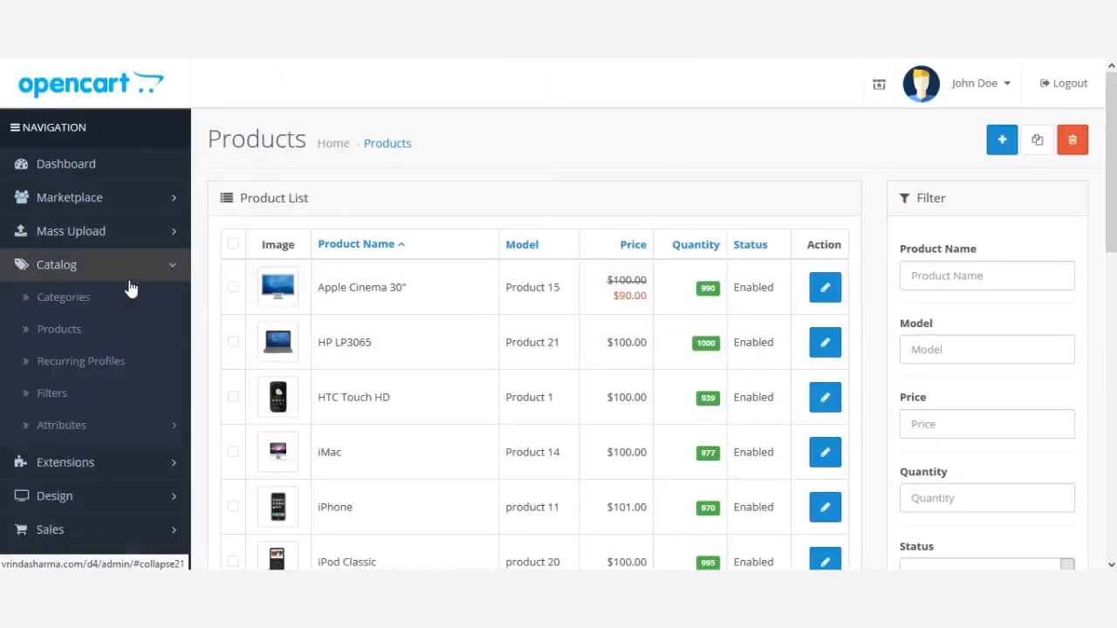
{"action": "left_click", "coordinate": [95, 329]}
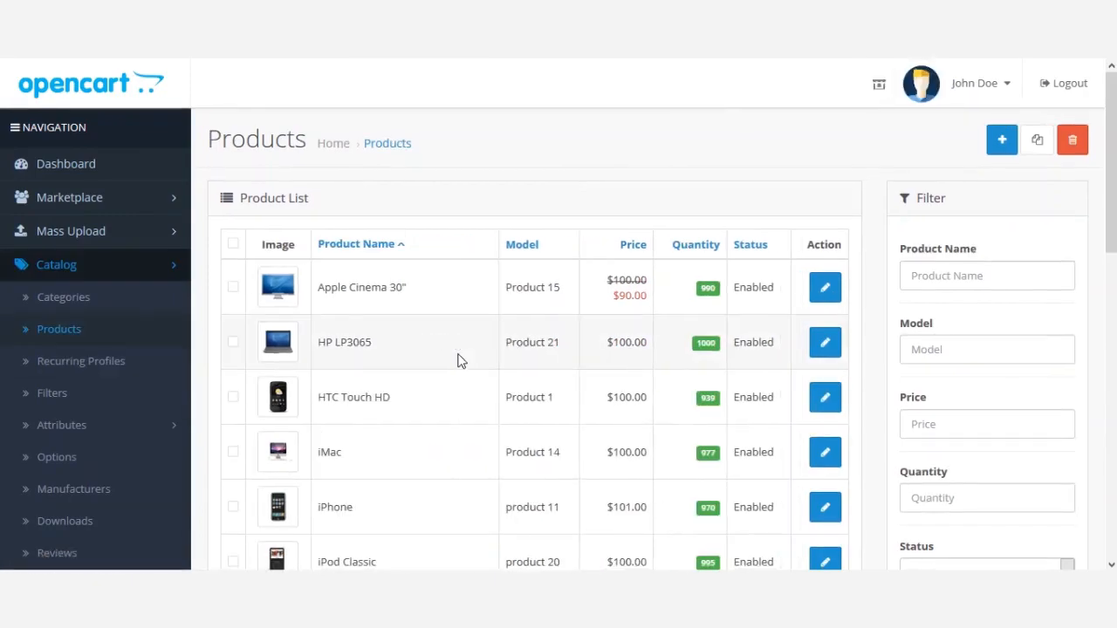
{"action": "scroll", "coordinate": [460, 361], "scroll_direction": "down", "scroll_amount": 9}
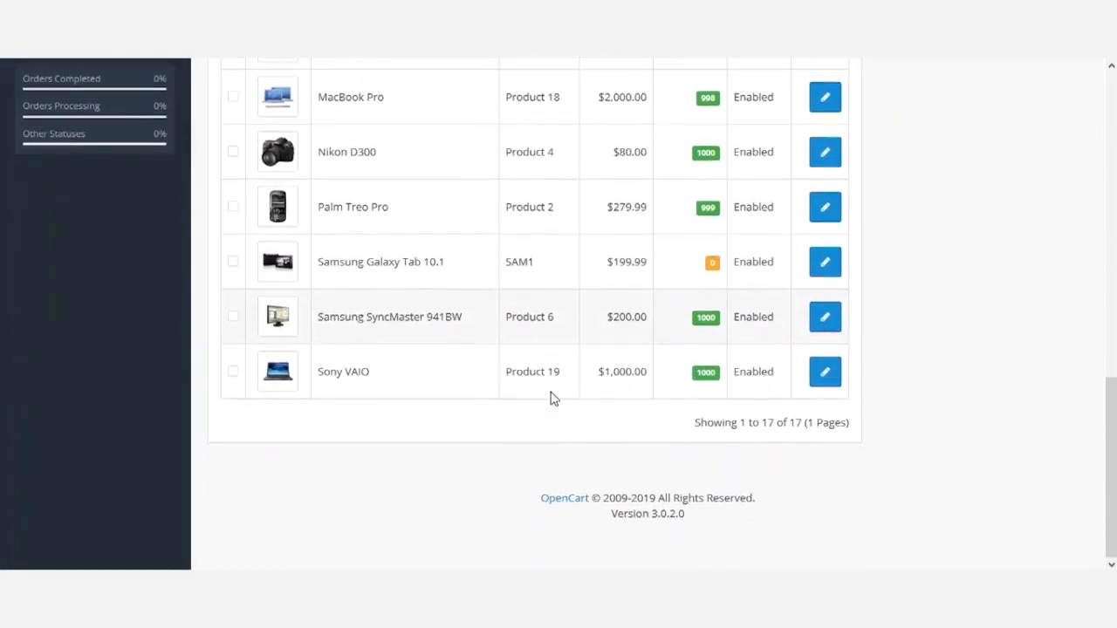
Step: Open the uploads page of the Mass Upload module and select Admin Products as the seller
{"action": "scroll", "coordinate": [498, 456], "scroll_direction": "up", "scroll_amount": 10}
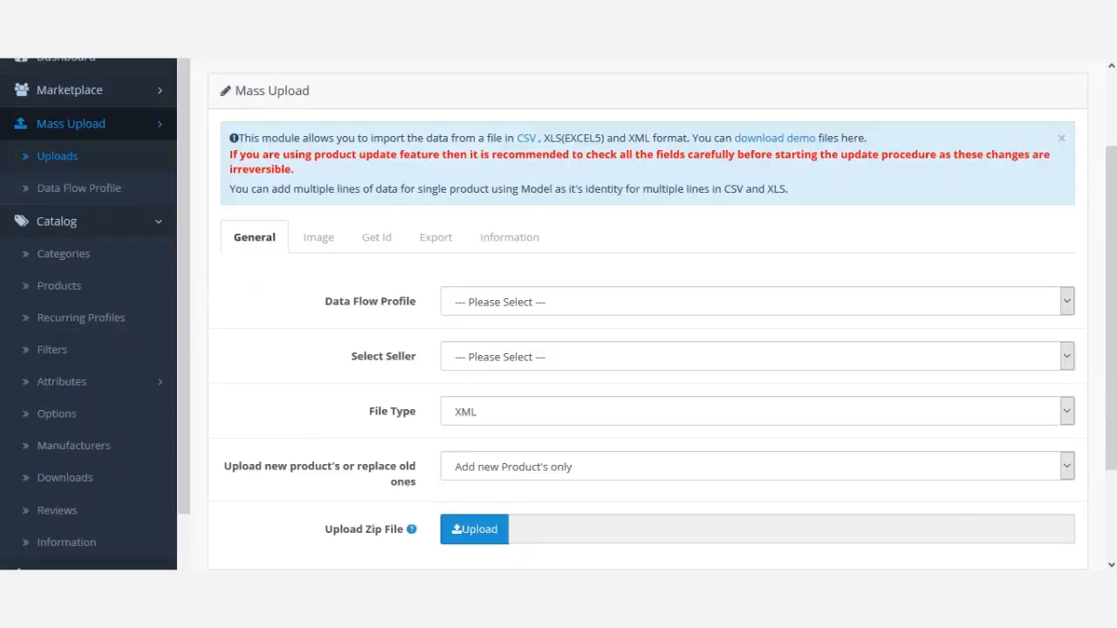
{"action": "left_click", "coordinate": [75, 127]}
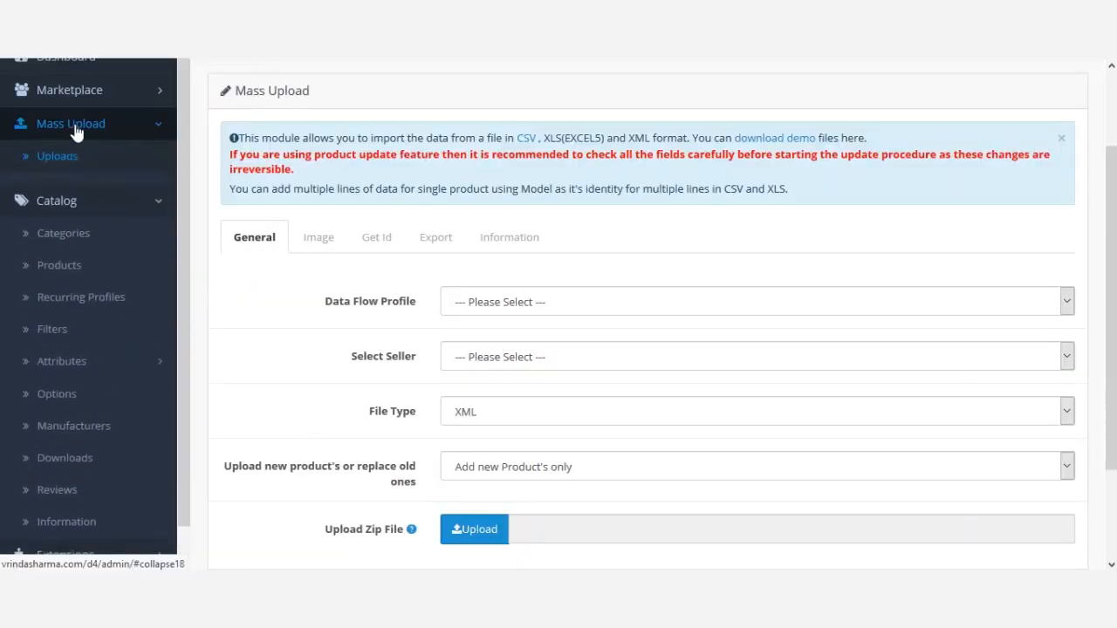
{"action": "left_click", "coordinate": [52, 156]}
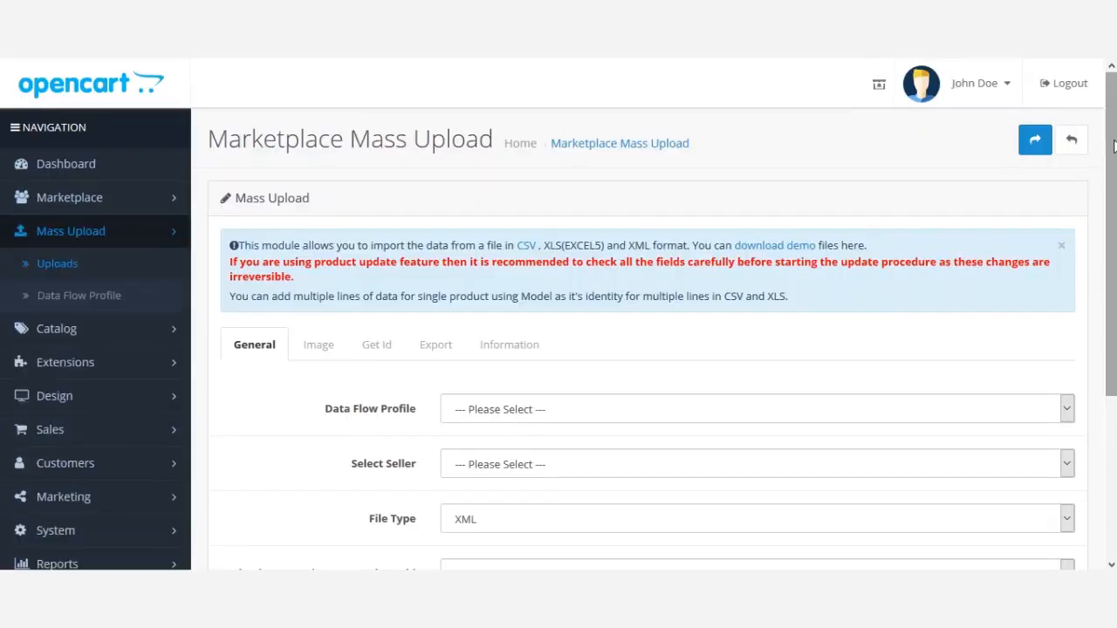
{"action": "scroll", "coordinate": [491, 310], "scroll_direction": "down", "scroll_amount": 2}
{"action": "left_click", "coordinate": [491, 312]}
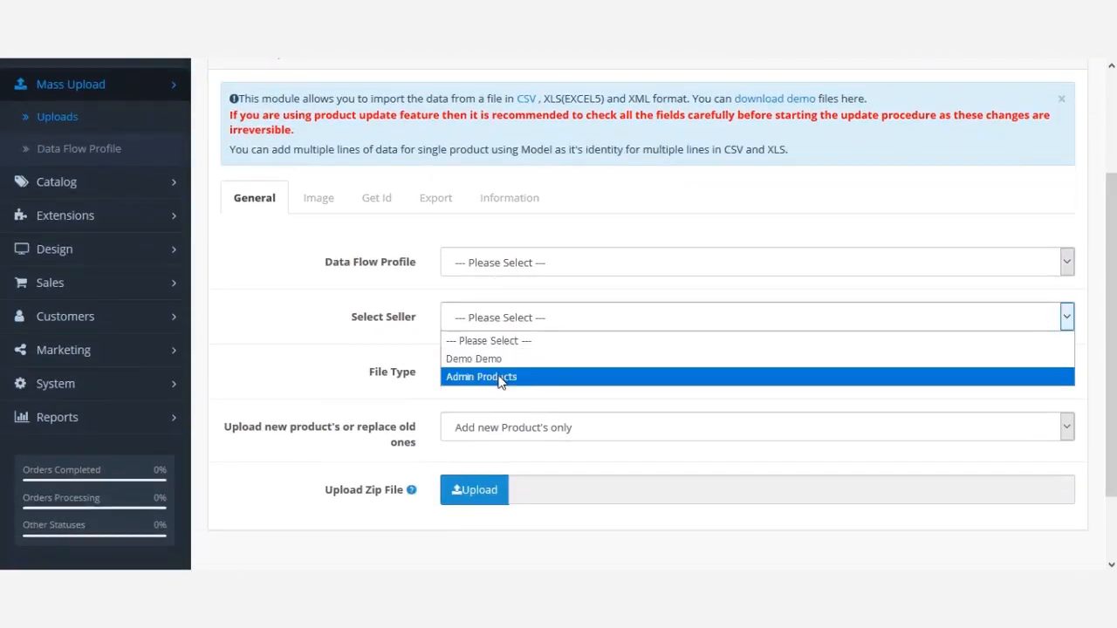
{"action": "left_click", "coordinate": [489, 377]}
{"action": "scroll", "coordinate": [1066, 260], "scroll_direction": "down", "scroll_amount": 1}
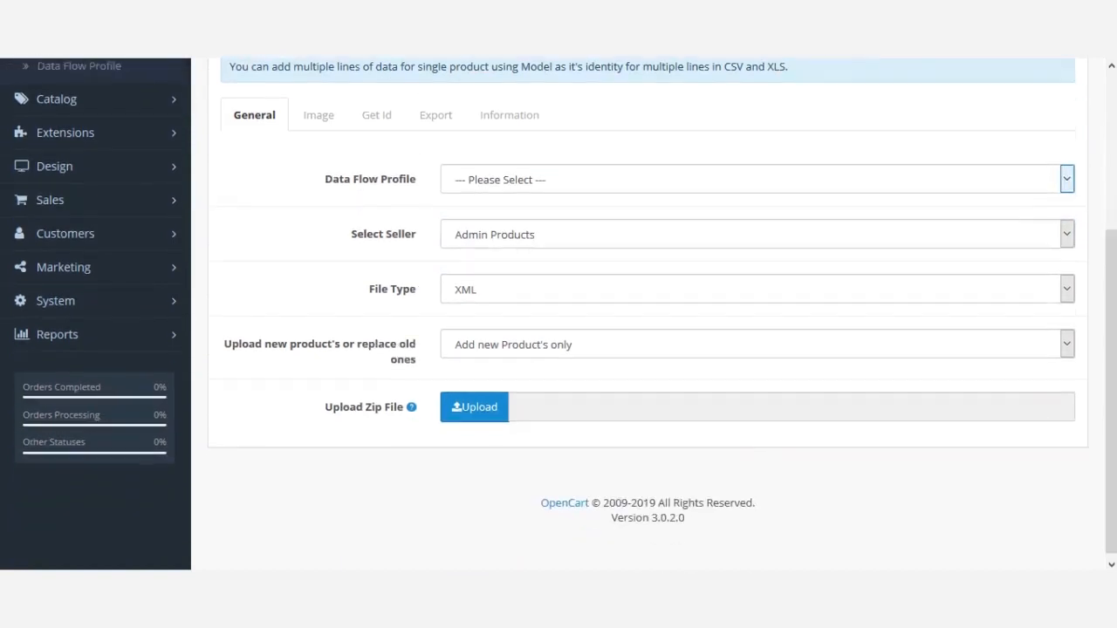
{"action": "left_click", "coordinate": [534, 247]}
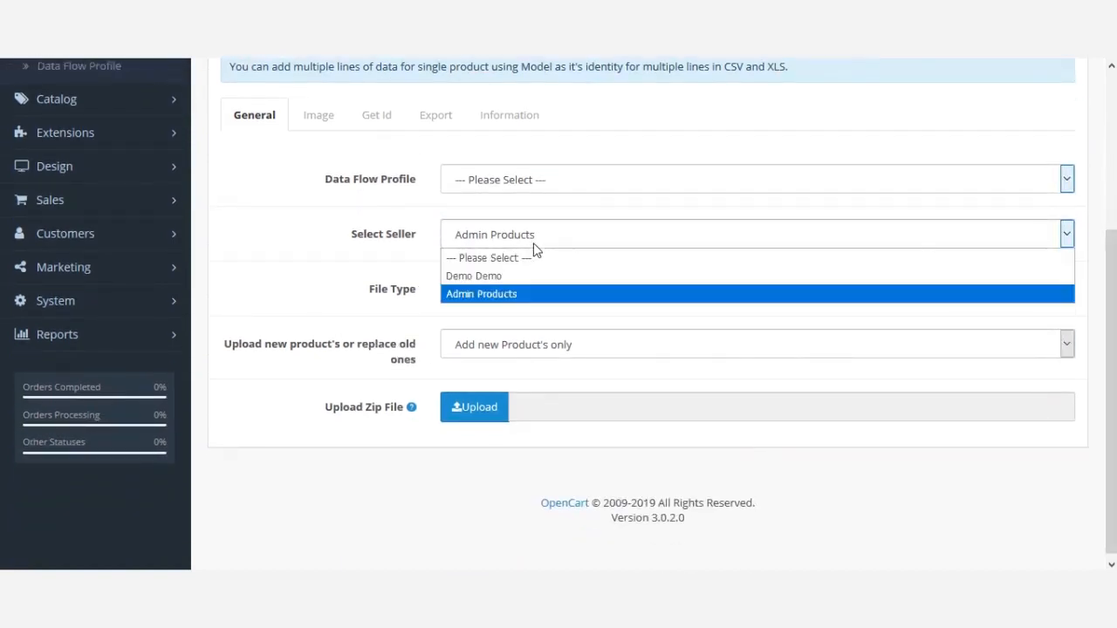
{"action": "left_click", "coordinate": [506, 294]}
Step: Set the upload's file type to XLS and choose to add new products only
{"action": "left_click", "coordinate": [506, 299]}
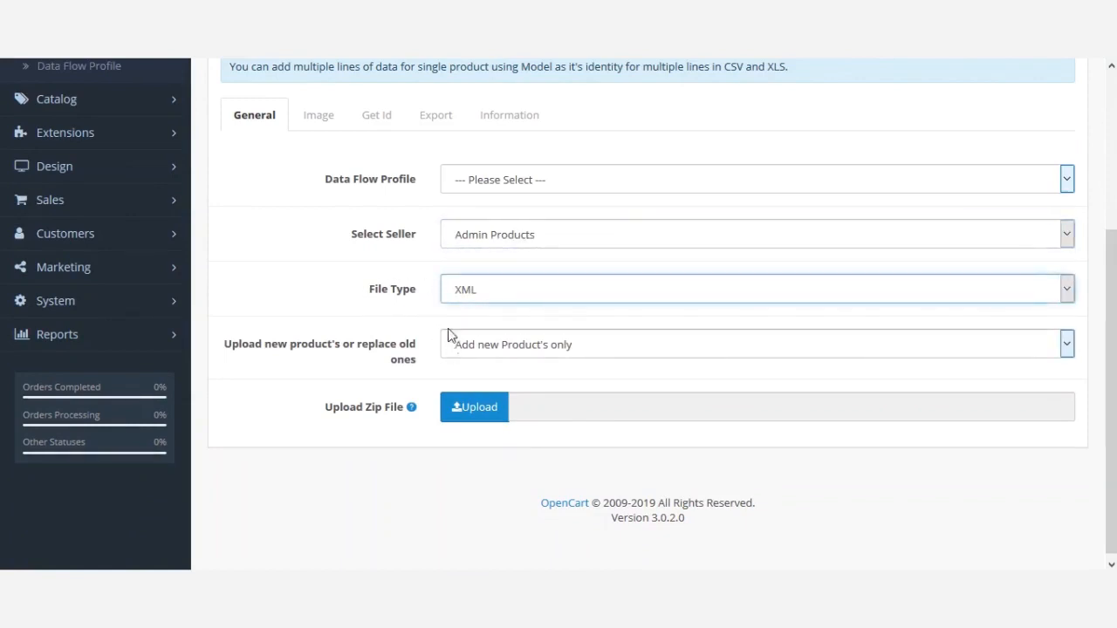
{"action": "left_click_drag", "start_coordinate": [370, 293], "coordinate": [412, 292]}
{"action": "left_click", "coordinate": [416, 309]}
{"action": "left_click", "coordinate": [521, 294]}
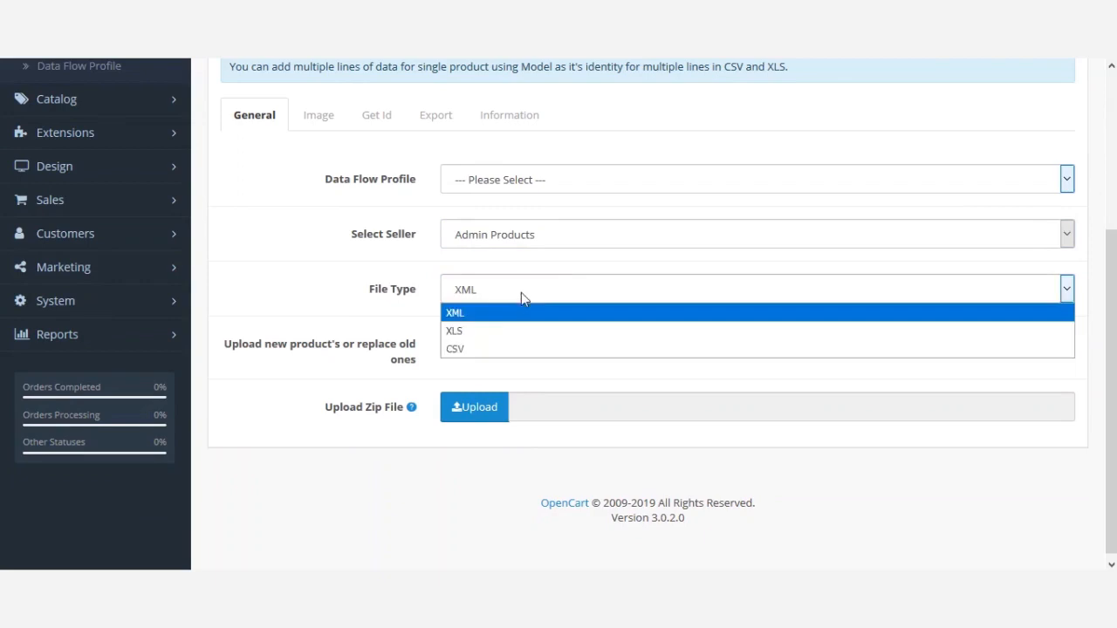
{"action": "left_click", "coordinate": [507, 340]}
{"action": "left_click", "coordinate": [535, 360]}
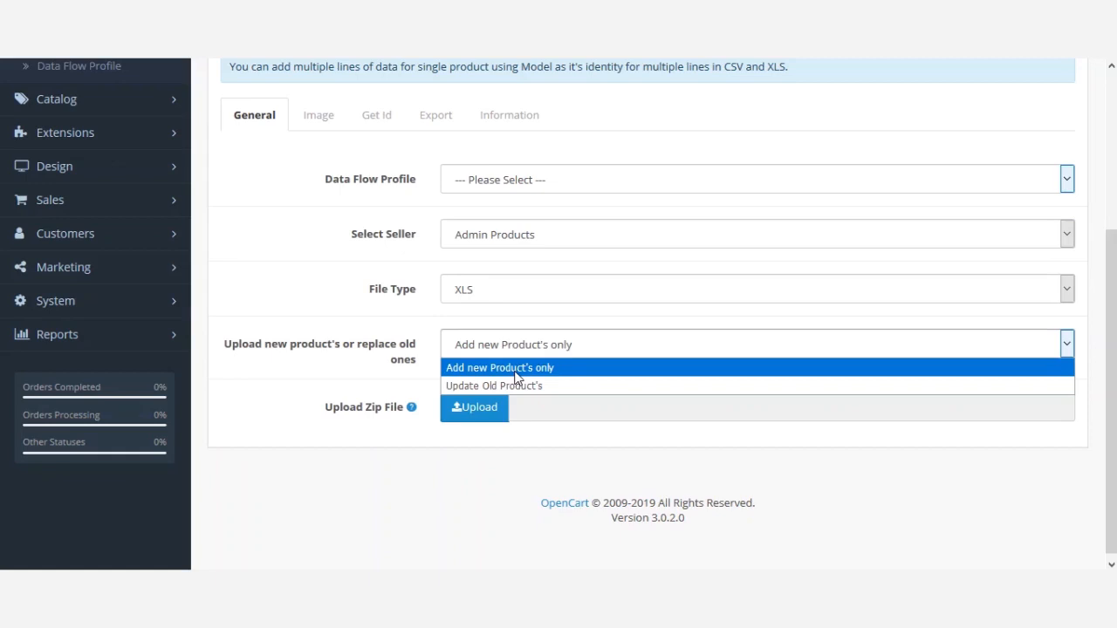
{"action": "left_click", "coordinate": [516, 375]}
Step: Attach XLS-Add-Product-Admin.xls.zip from the XLS-Add-Product-Admin.xls folder under demo1/XLS in Downloads and submit the mass upload
{"action": "left_click", "coordinate": [483, 408]}
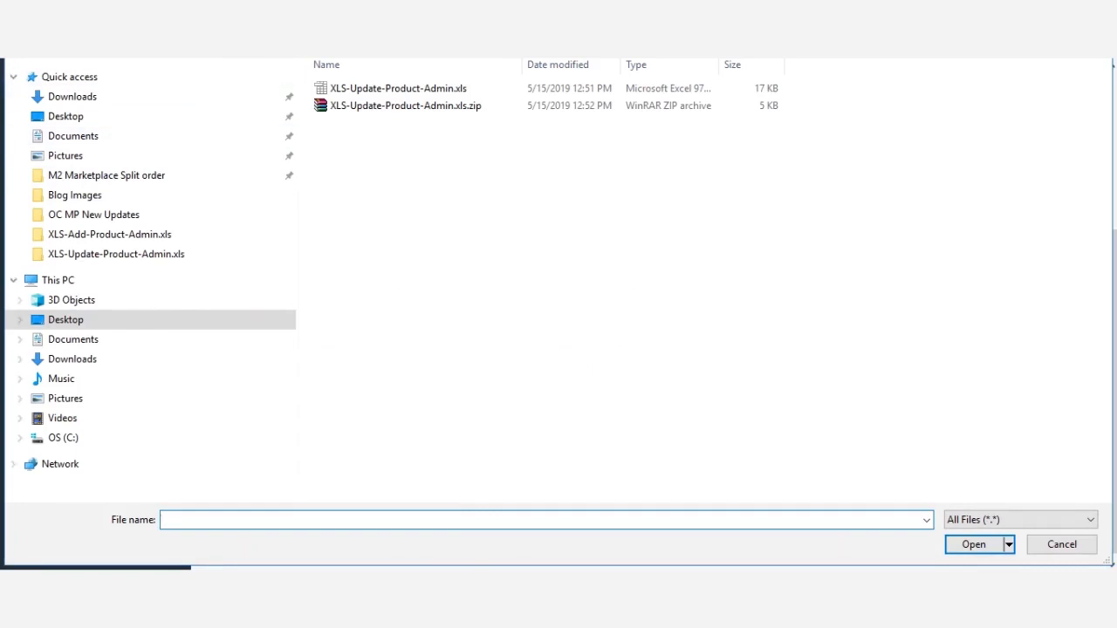
{"action": "double_click", "coordinate": [362, 129]}
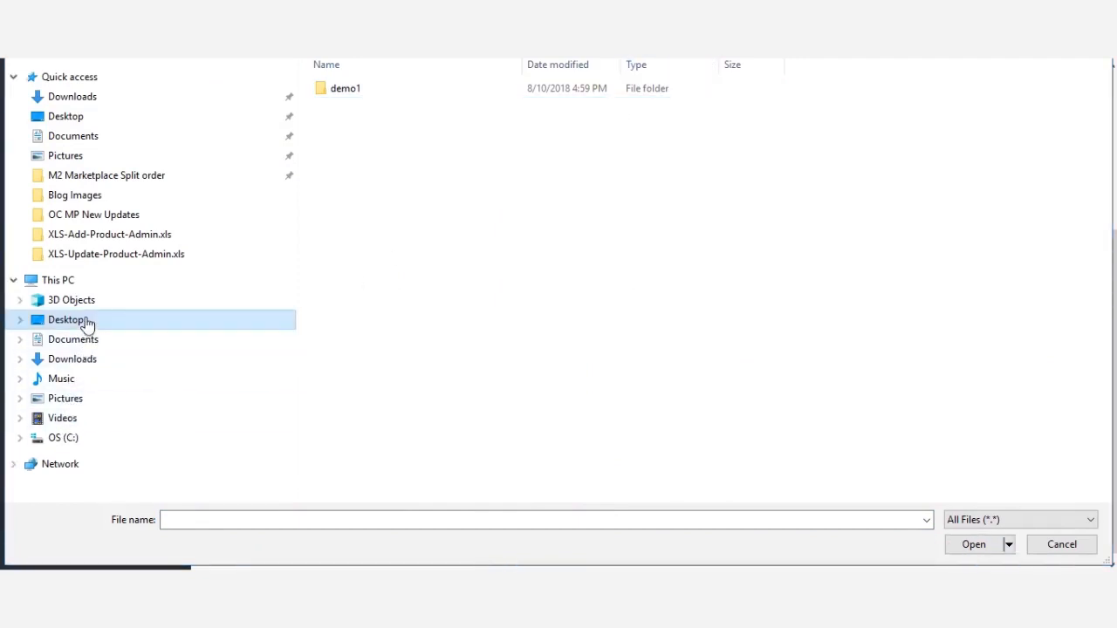
{"action": "left_click", "coordinate": [87, 369]}
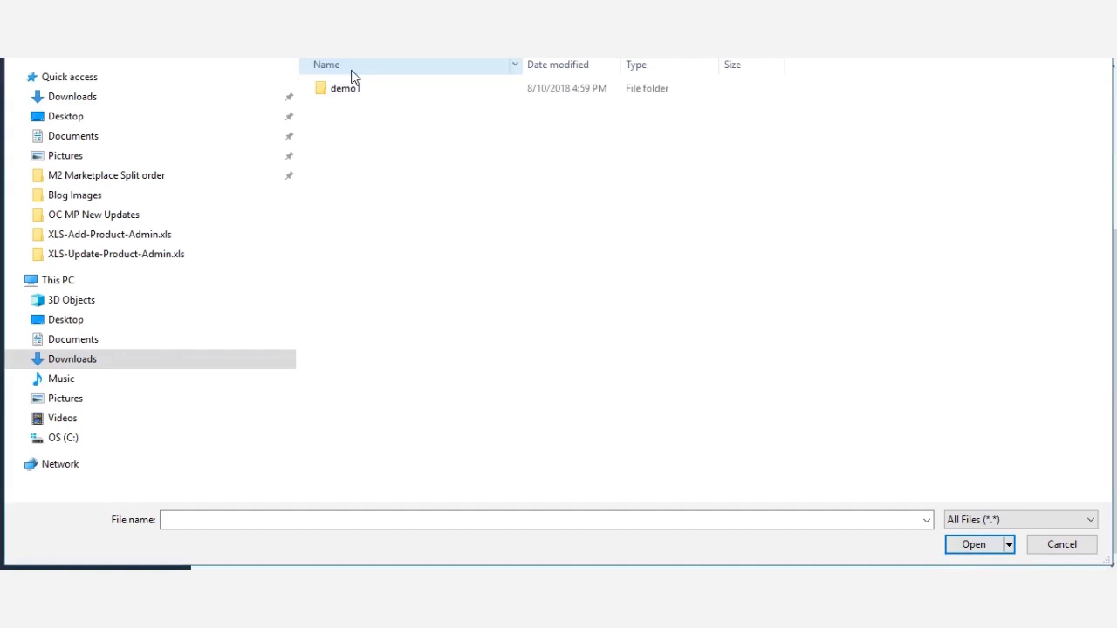
{"action": "double_click", "coordinate": [351, 90]}
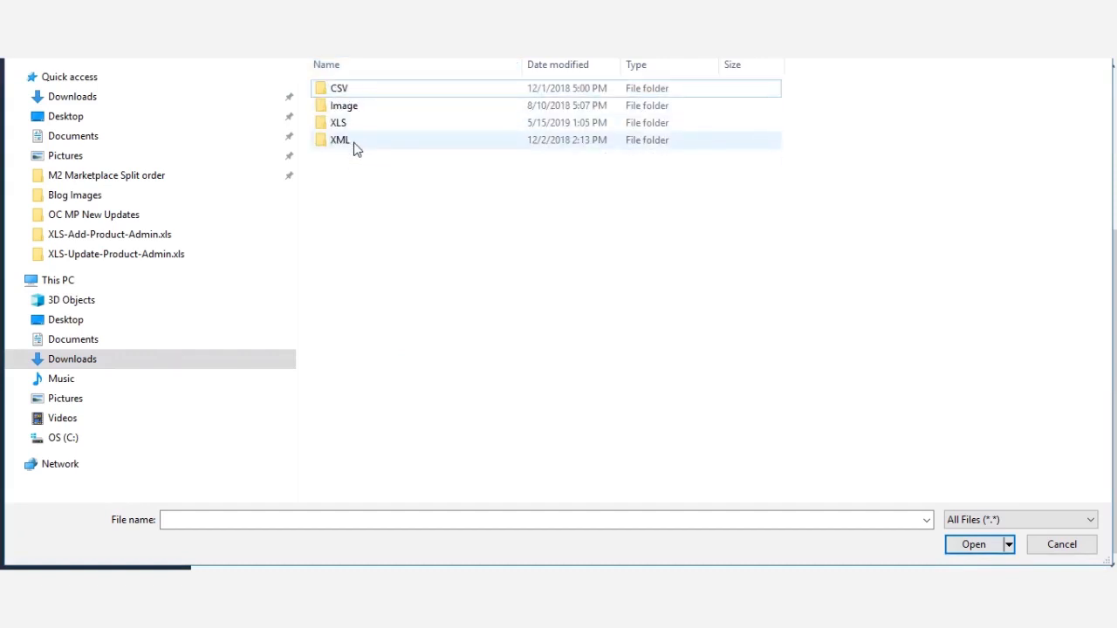
{"action": "double_click", "coordinate": [355, 125]}
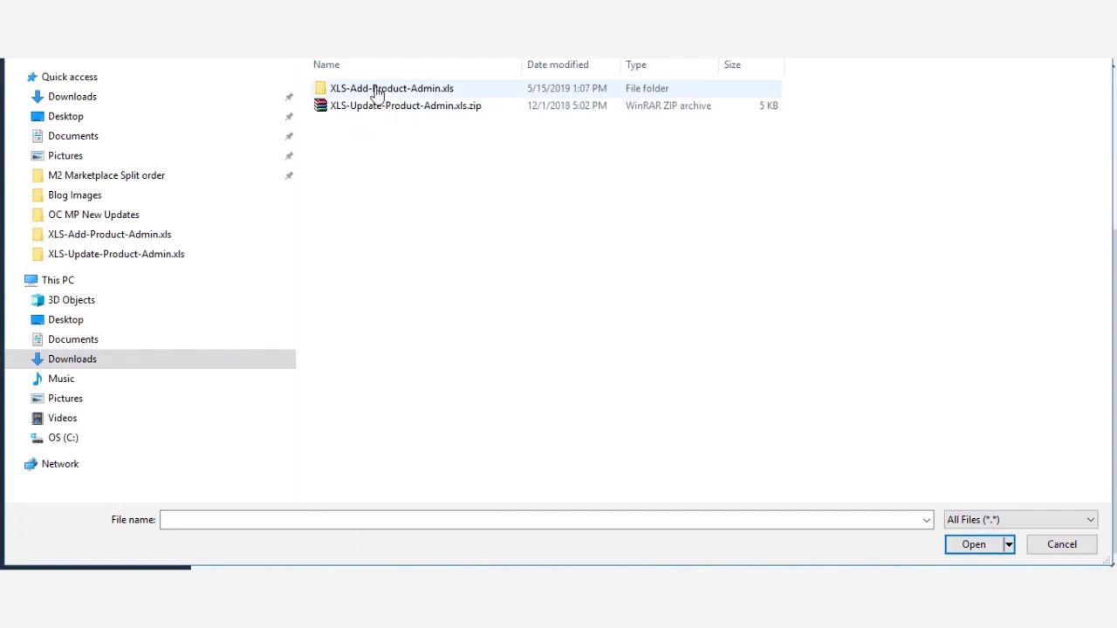
{"action": "left_click", "coordinate": [375, 91]}
{"action": "double_click", "coordinate": [376, 93]}
{"action": "key", "text": "alt+Left"}
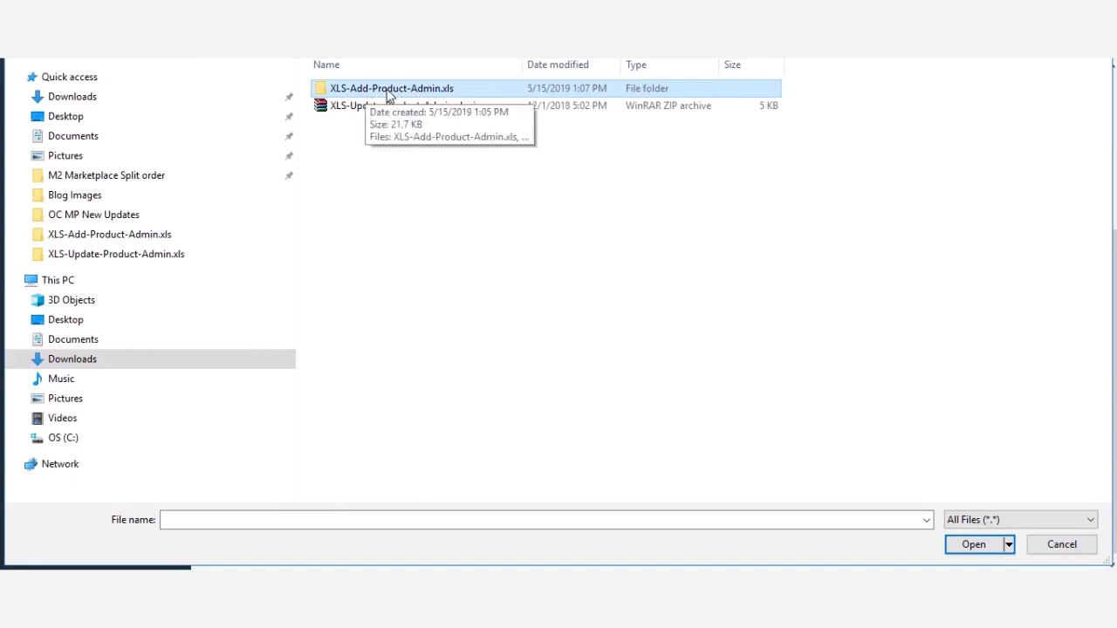
{"action": "double_click", "coordinate": [383, 93]}
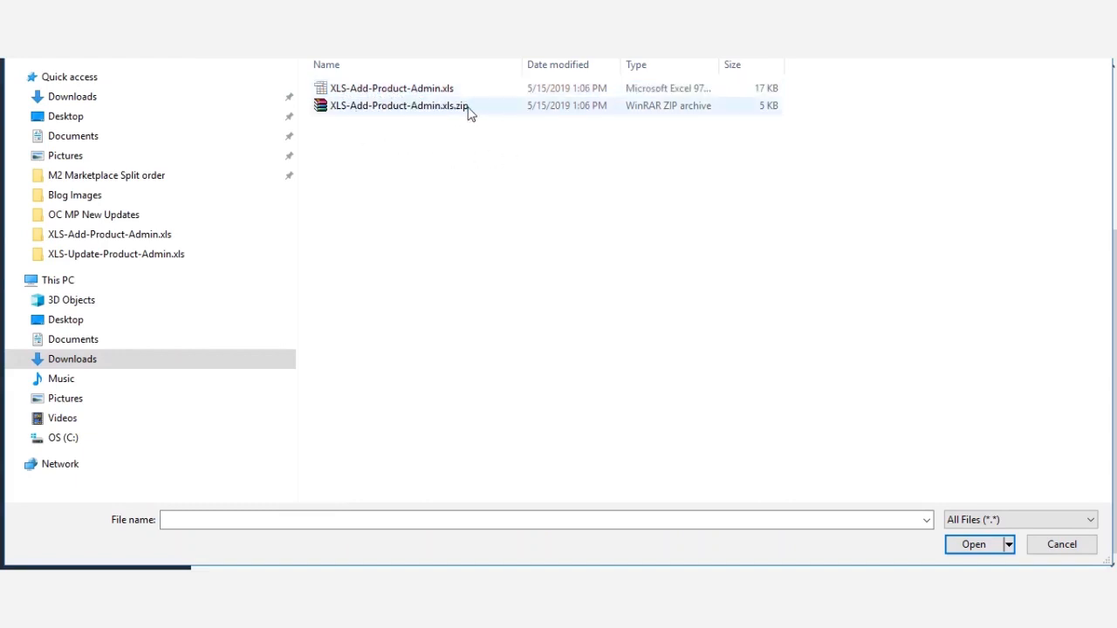
{"action": "left_click", "coordinate": [385, 112]}
{"action": "left_click", "coordinate": [969, 548]}
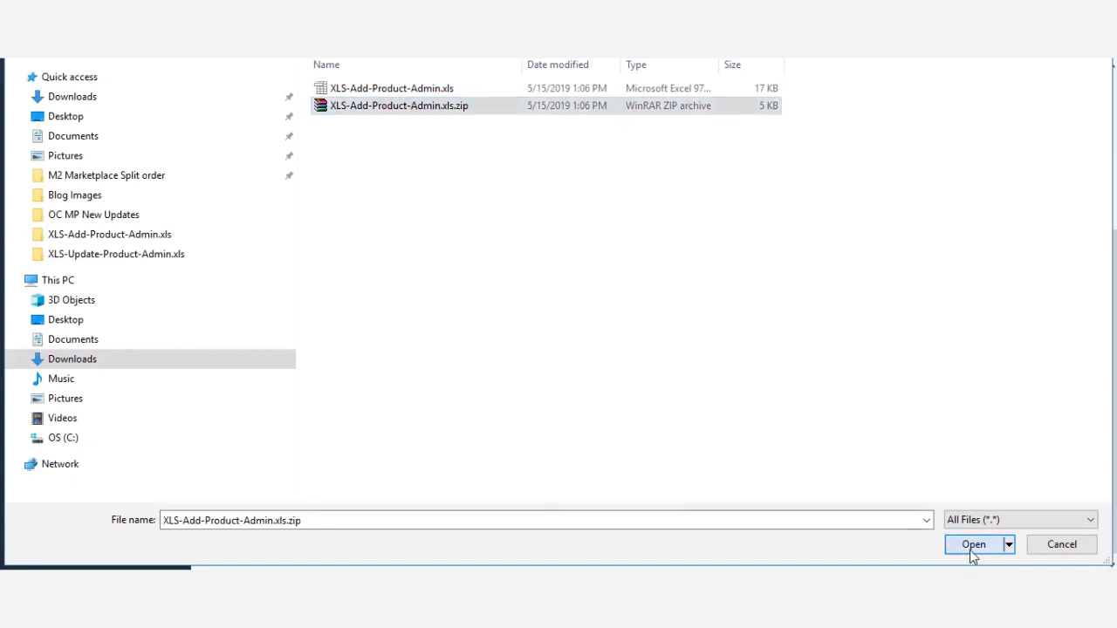
{"action": "scroll", "coordinate": [873, 261], "scroll_direction": "up", "scroll_amount": 3}
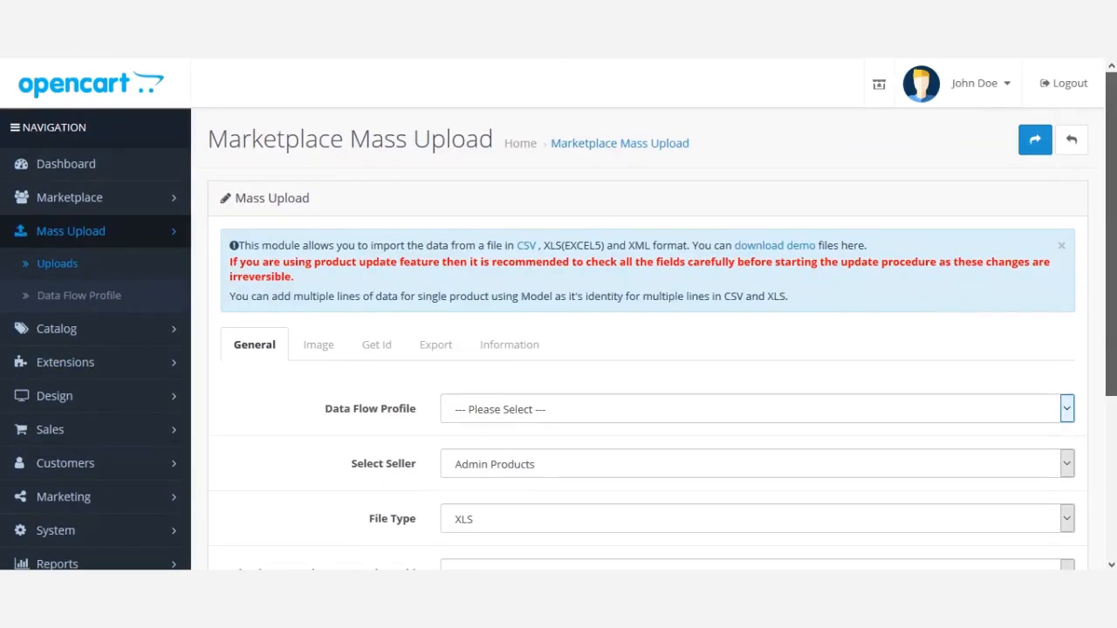
{"action": "left_click", "coordinate": [1039, 147]}
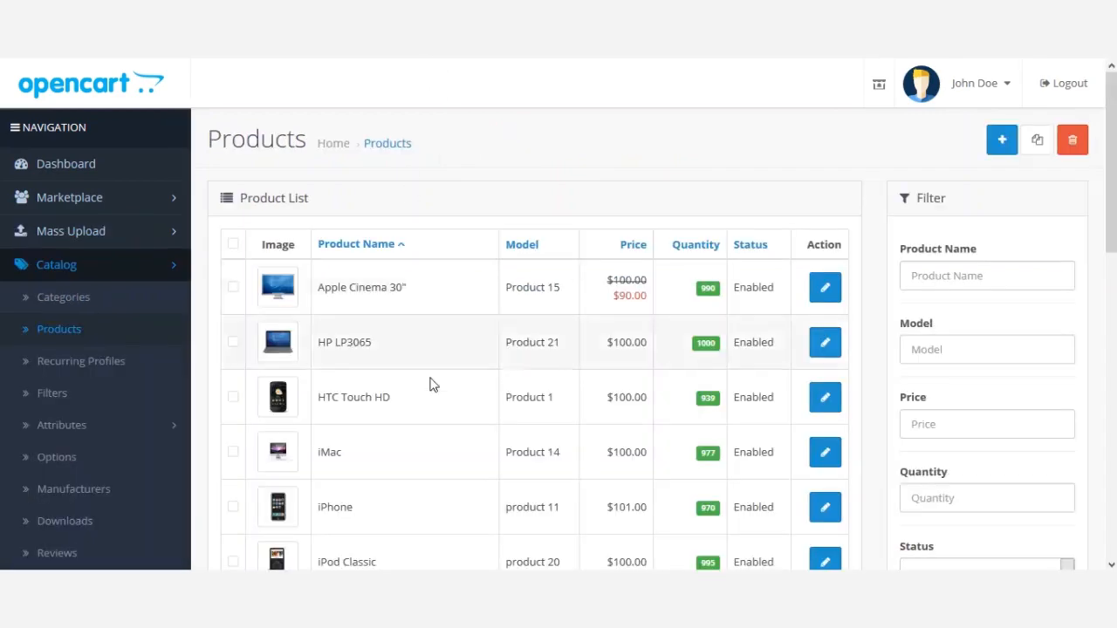
Step: Examine the catalog's product list through the end, including the number of products listed
{"action": "scroll", "coordinate": [489, 362], "scroll_direction": "down", "scroll_amount": 5}
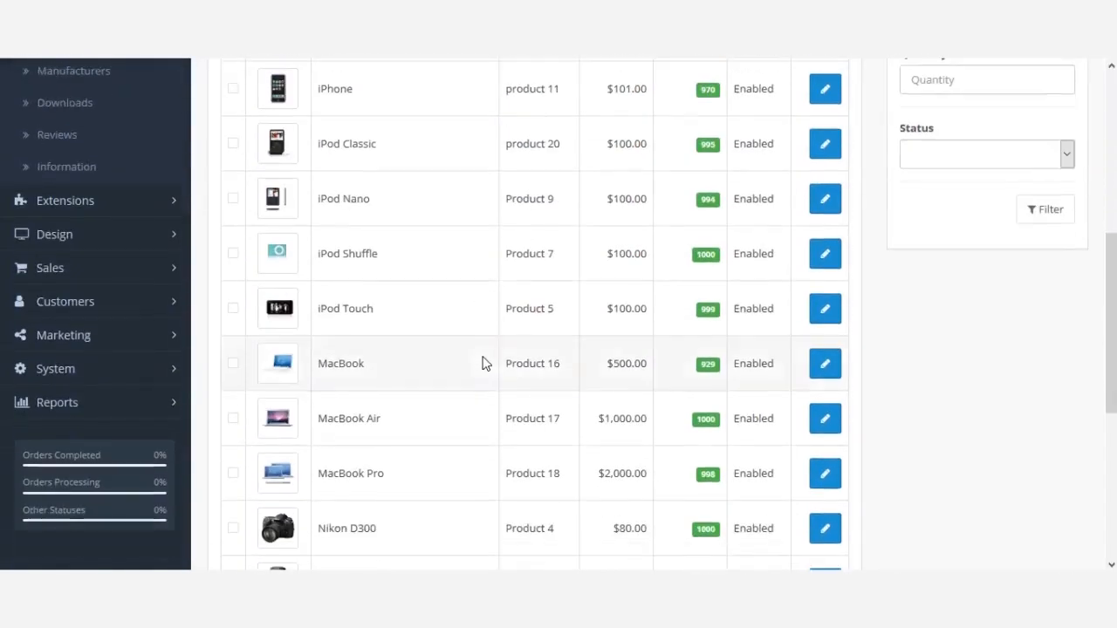
{"action": "scroll", "coordinate": [484, 363], "scroll_direction": "down", "scroll_amount": 4}
{"action": "scroll", "coordinate": [484, 367], "scroll_direction": "up", "scroll_amount": 2}
{"action": "scroll", "coordinate": [483, 367], "scroll_direction": "up", "scroll_amount": 4}
{"action": "scroll", "coordinate": [484, 367], "scroll_direction": "down", "scroll_amount": 3}
{"action": "scroll", "coordinate": [485, 368], "scroll_direction": "down", "scroll_amount": 3}
{"action": "left_click_drag", "start_coordinate": [741, 424], "coordinate": [847, 423]}
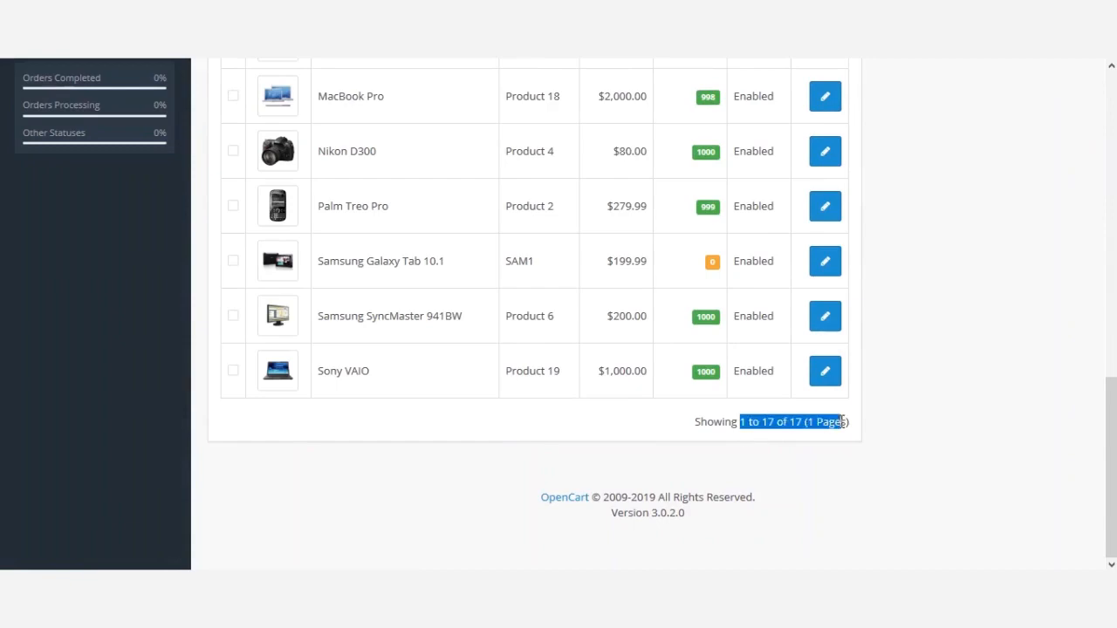
{"action": "scroll", "coordinate": [305, 467], "scroll_direction": "up", "scroll_amount": 4}
{"action": "scroll", "coordinate": [306, 467], "scroll_direction": "up", "scroll_amount": 5}
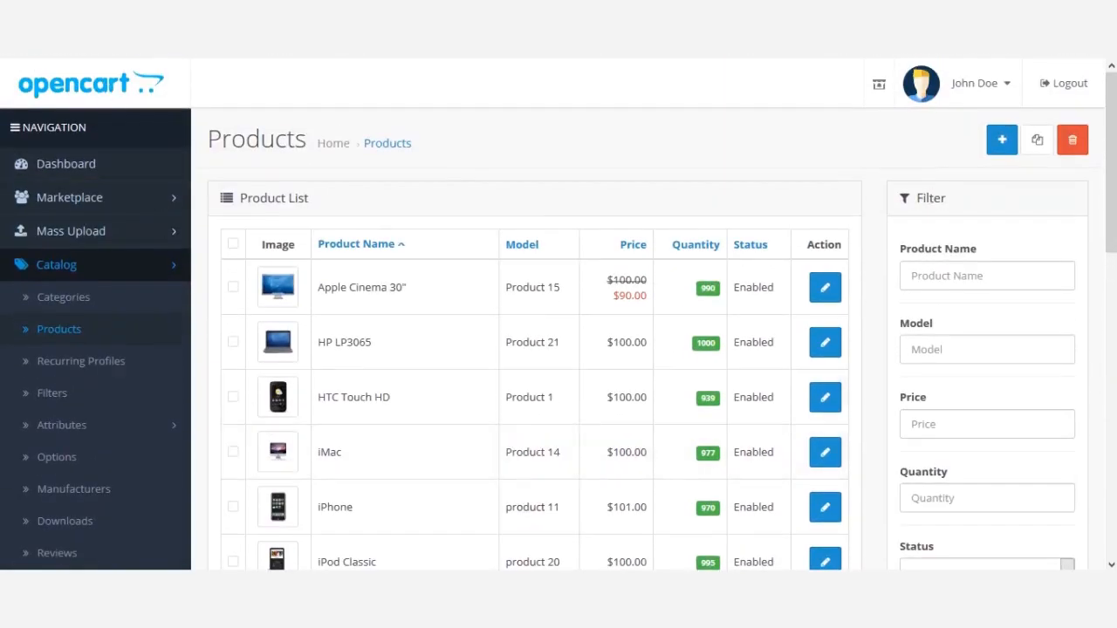
Step: Refresh the product list and open the Archaic product with model Xena for editing
{"action": "key", "text": "F5"}
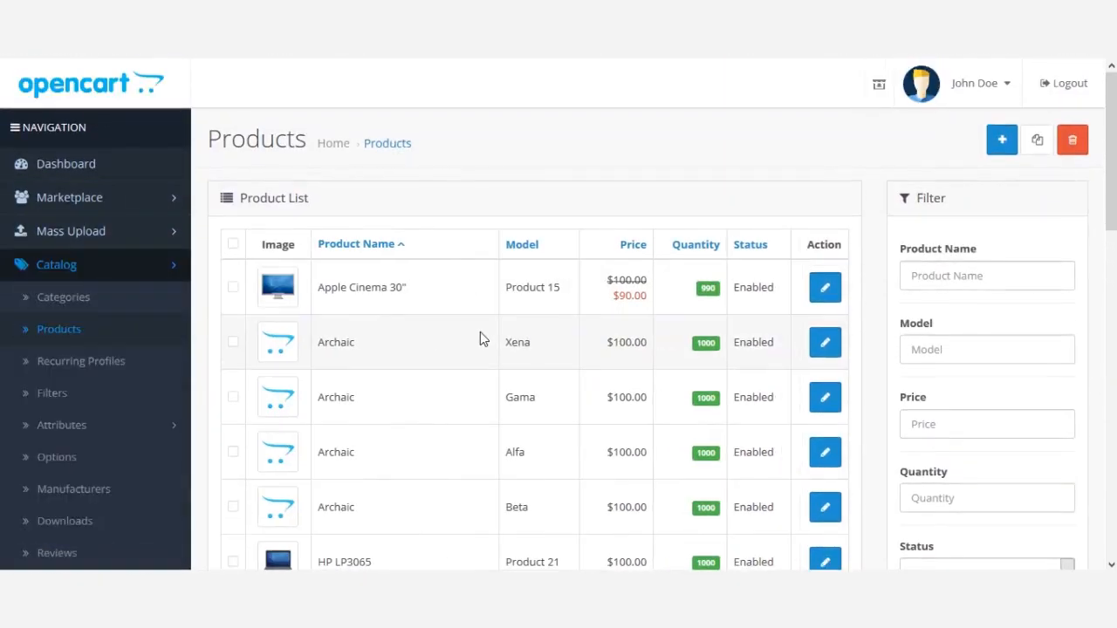
{"action": "scroll", "coordinate": [480, 338], "scroll_direction": "down", "scroll_amount": 3}
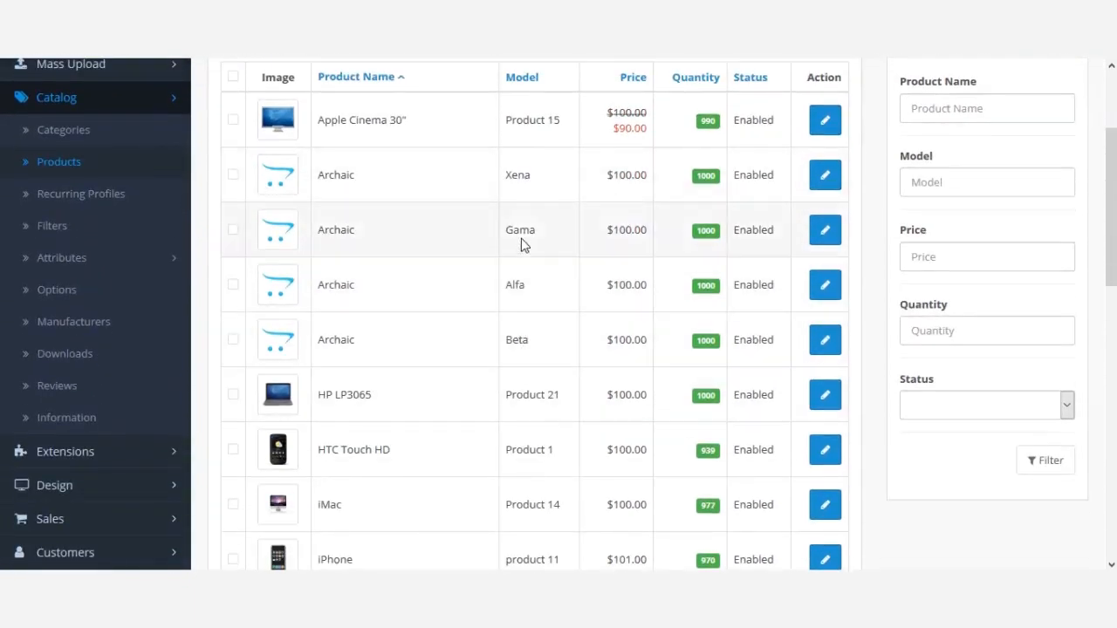
{"action": "left_click", "coordinate": [825, 182]}
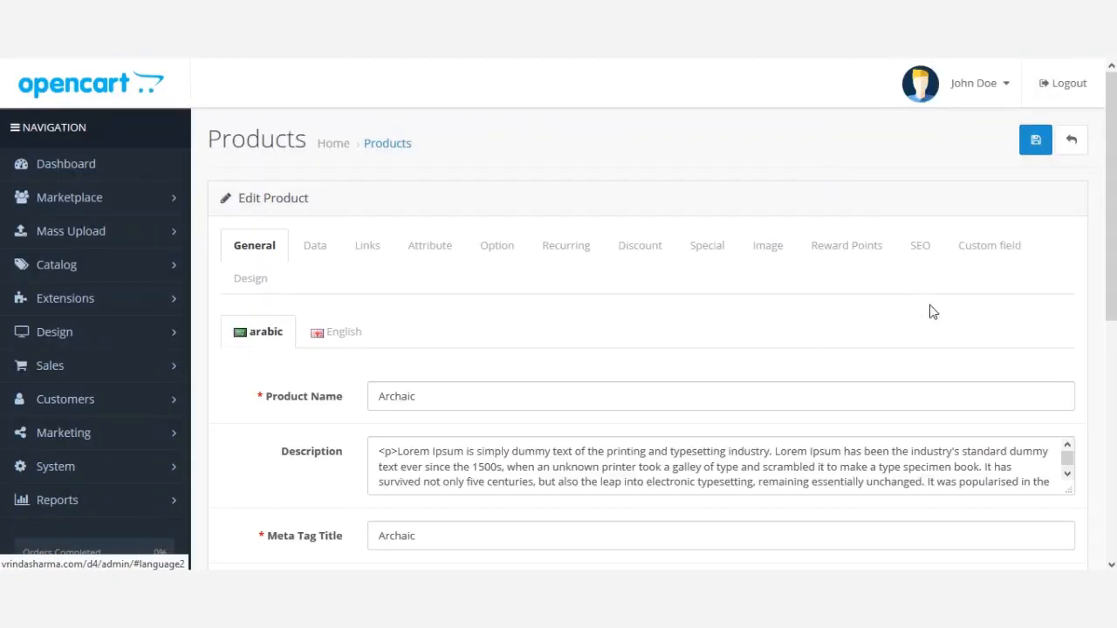
Step: Examine the product's English name, description, meta tags and product tags in its general details
{"action": "left_click", "coordinate": [330, 339]}
{"action": "left_click_drag", "start_coordinate": [1113, 168], "coordinate": [1112, 268]}
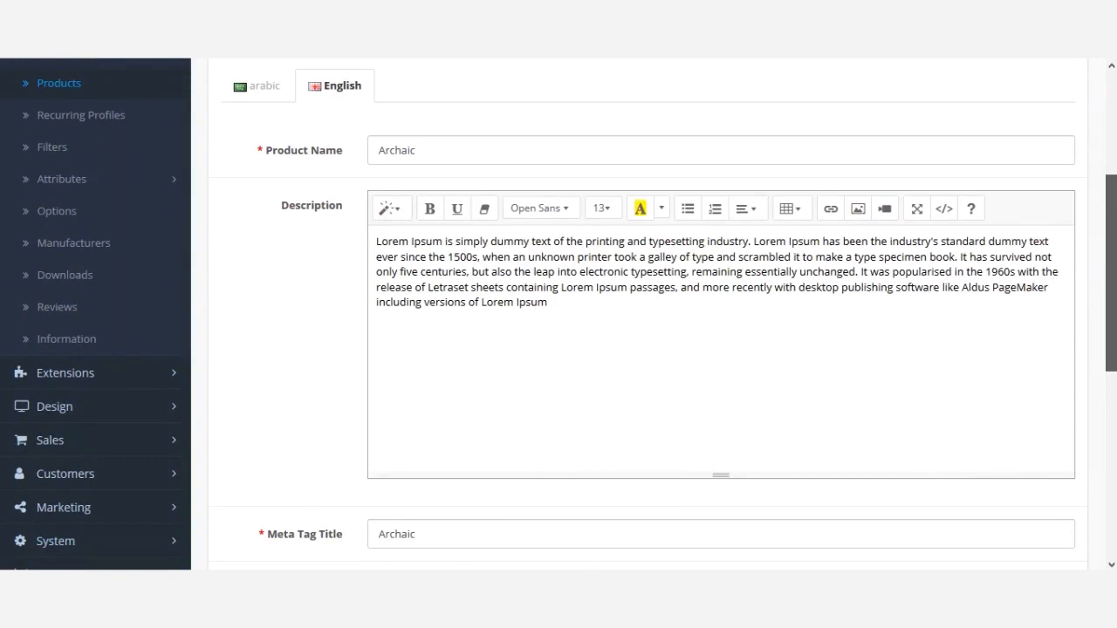
{"action": "left_click_drag", "start_coordinate": [1111, 268], "coordinate": [1111, 282]}
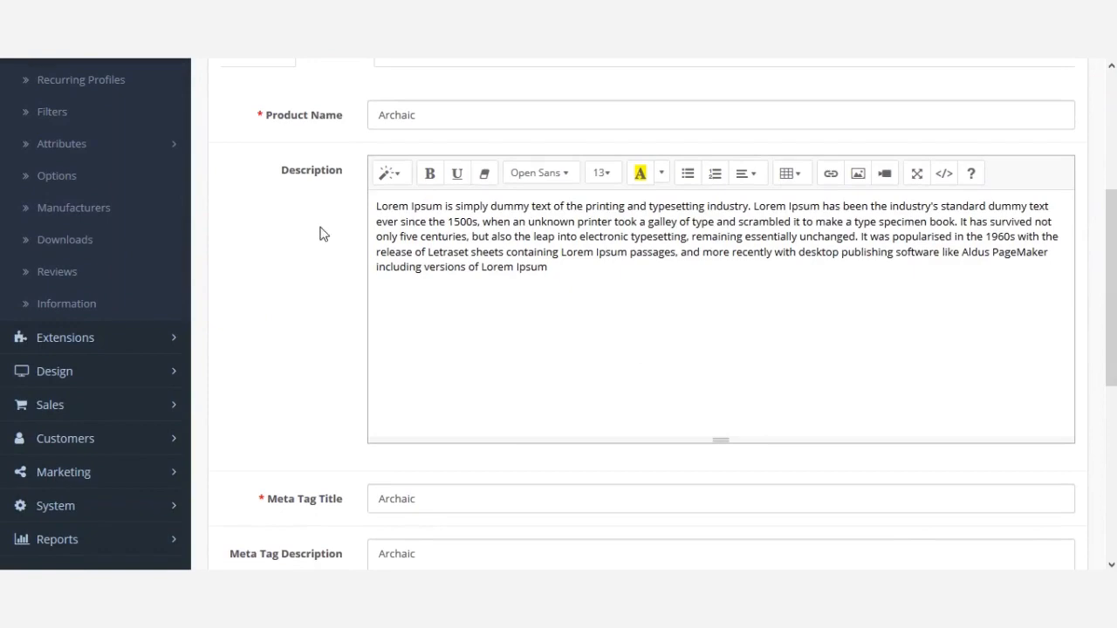
{"action": "left_click_drag", "start_coordinate": [409, 221], "coordinate": [464, 264]}
{"action": "scroll", "coordinate": [712, 307], "scroll_direction": "down", "scroll_amount": 2}
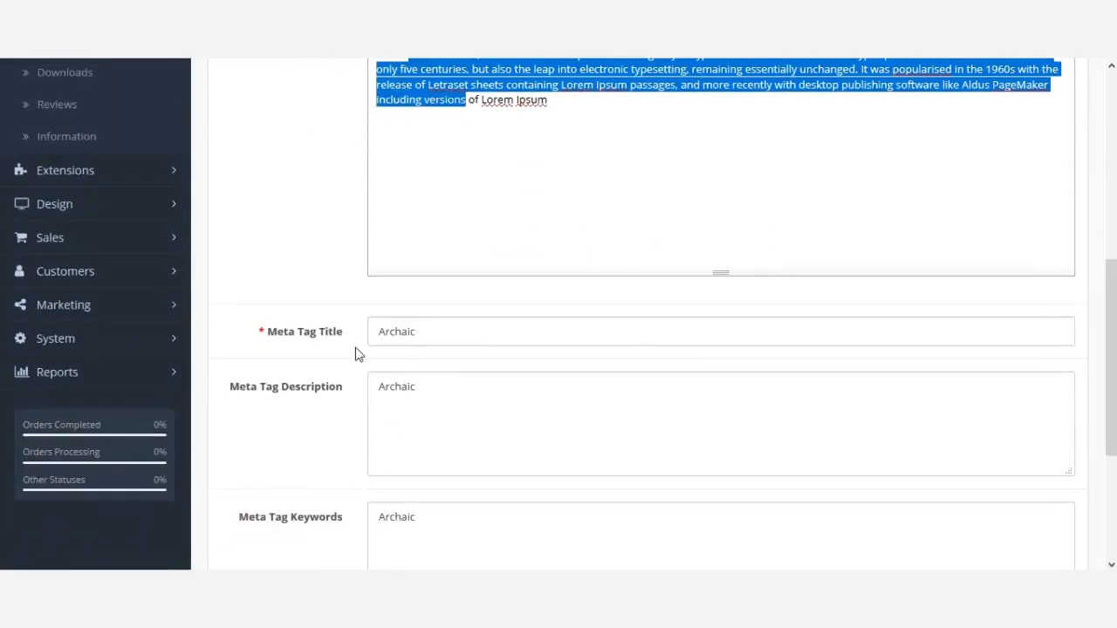
{"action": "scroll", "coordinate": [367, 353], "scroll_direction": "down", "scroll_amount": 2}
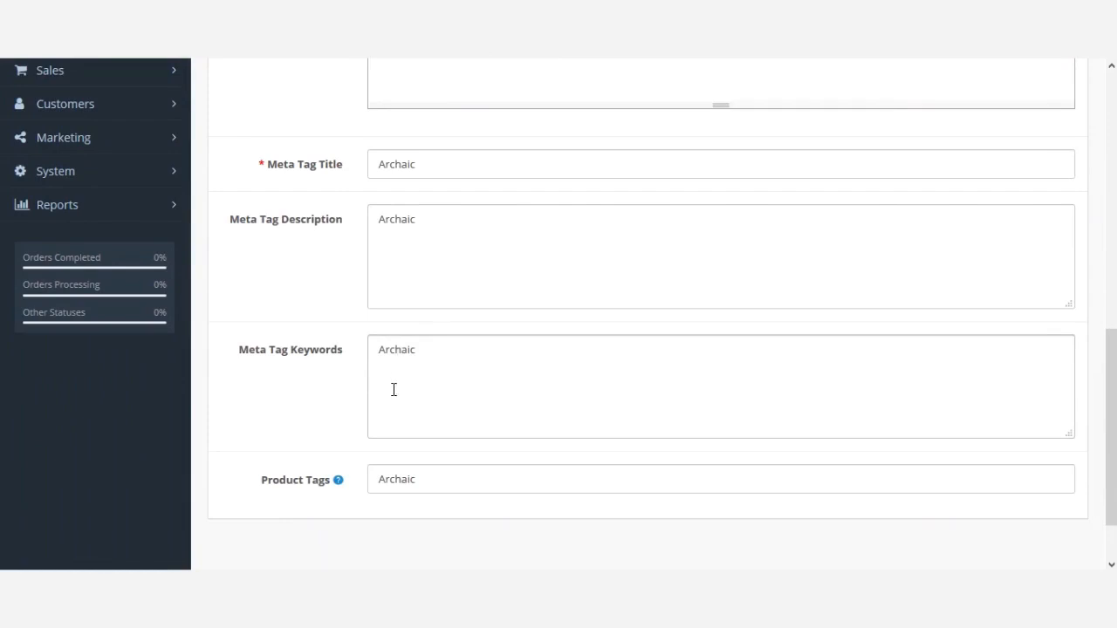
{"action": "scroll", "coordinate": [394, 388], "scroll_direction": "up", "scroll_amount": 5}
{"action": "left_click", "coordinate": [427, 280]}
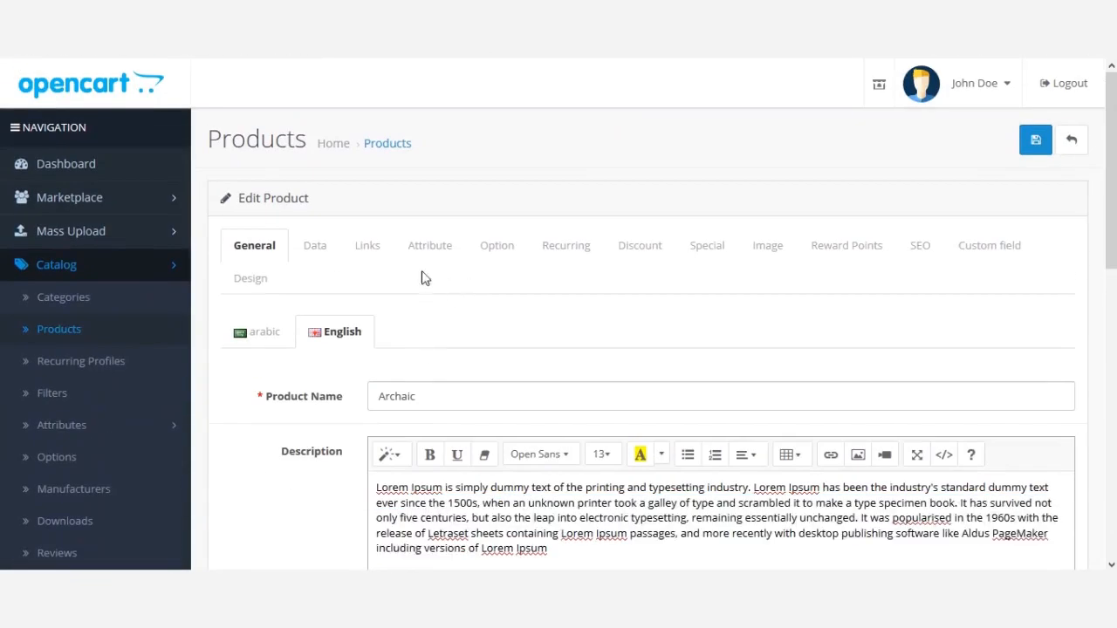
Step: Examine the product's data fields from model through sort order, and return to the catalog's product list
{"action": "left_click", "coordinate": [334, 250]}
{"action": "scroll", "coordinate": [518, 343], "scroll_direction": "down", "scroll_amount": 8}
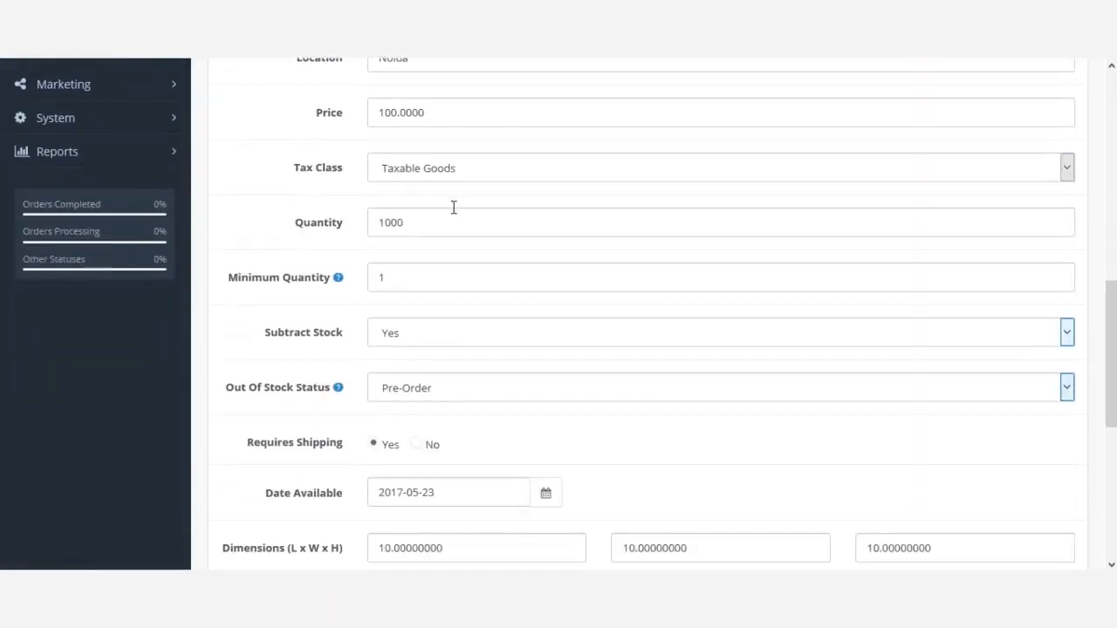
{"action": "scroll", "coordinate": [449, 451], "scroll_direction": "down", "scroll_amount": 5}
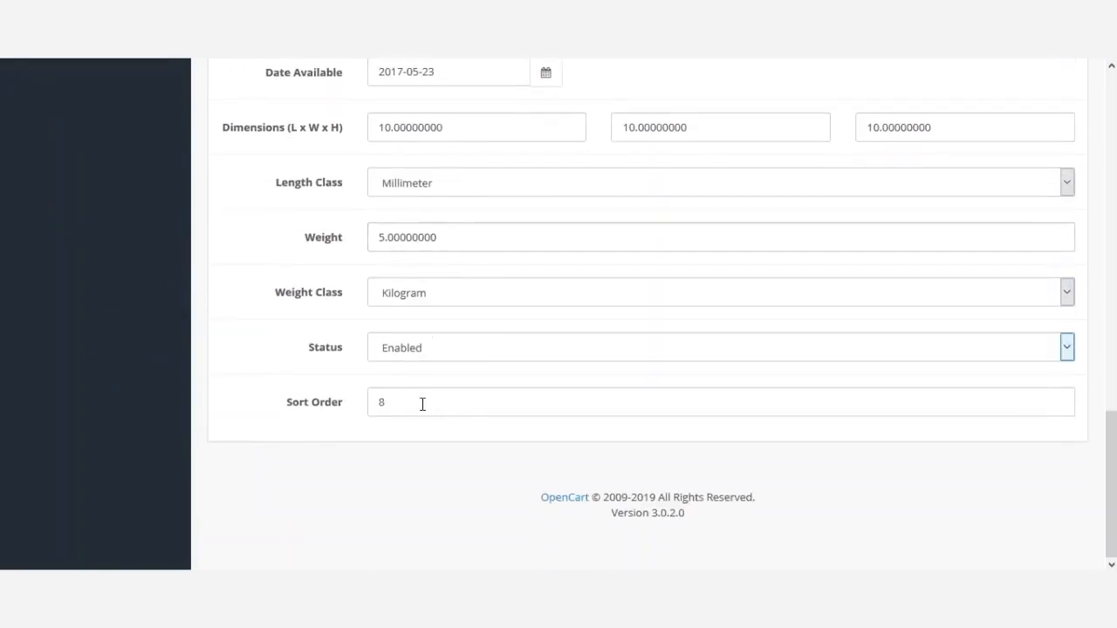
{"action": "scroll", "coordinate": [420, 402], "scroll_direction": "up", "scroll_amount": 12}
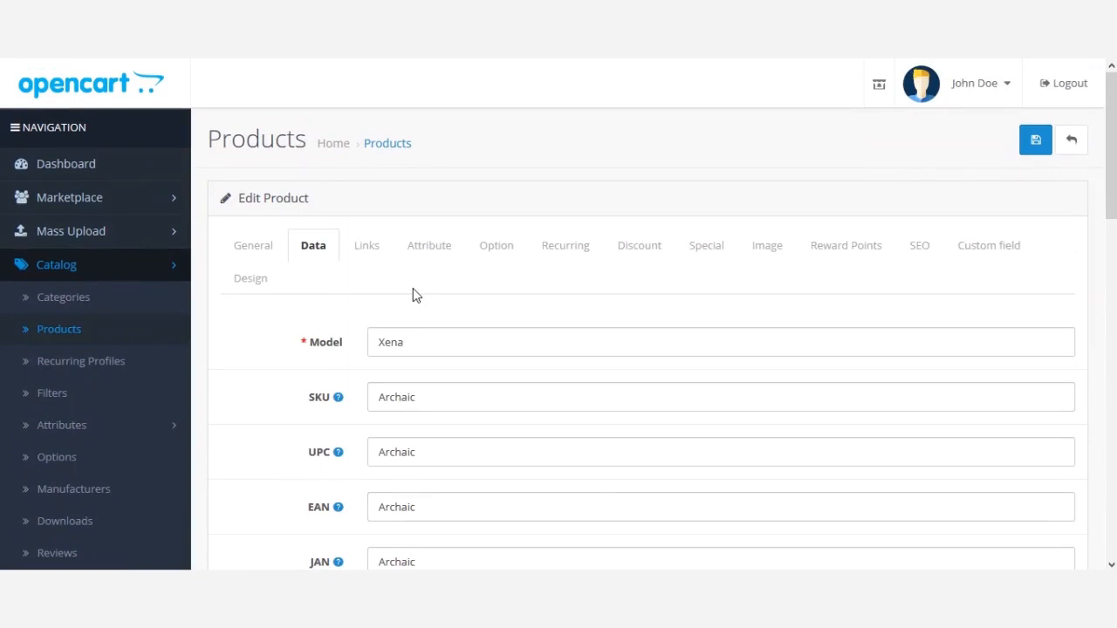
{"action": "left_click", "coordinate": [279, 253]}
{"action": "left_click", "coordinate": [92, 332]}
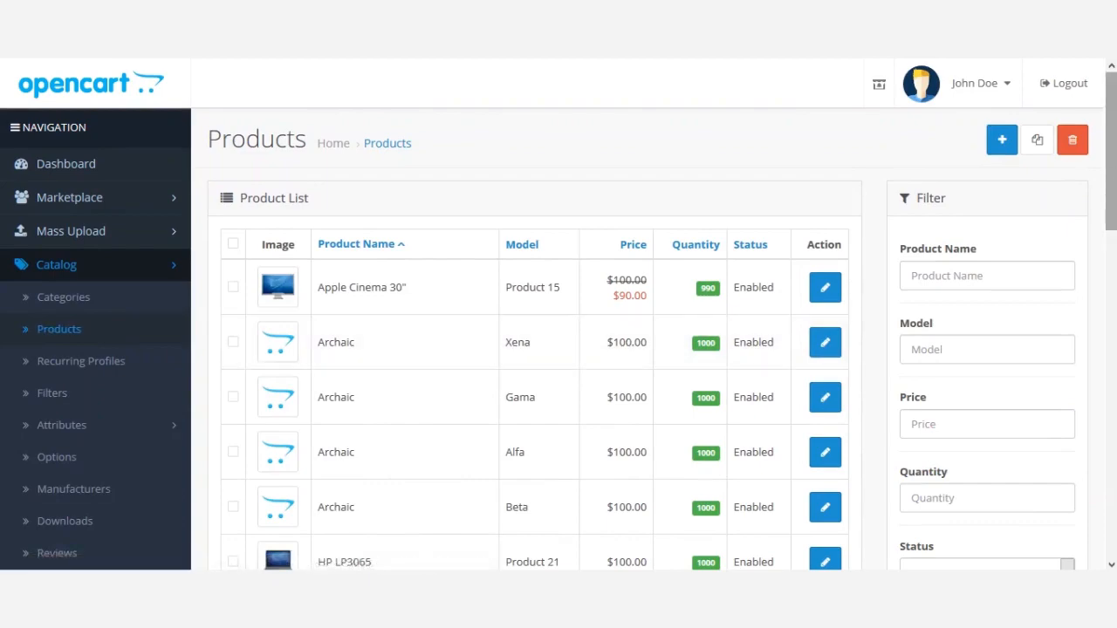
{"action": "scroll", "coordinate": [899, 302], "scroll_direction": "down", "scroll_amount": 2}
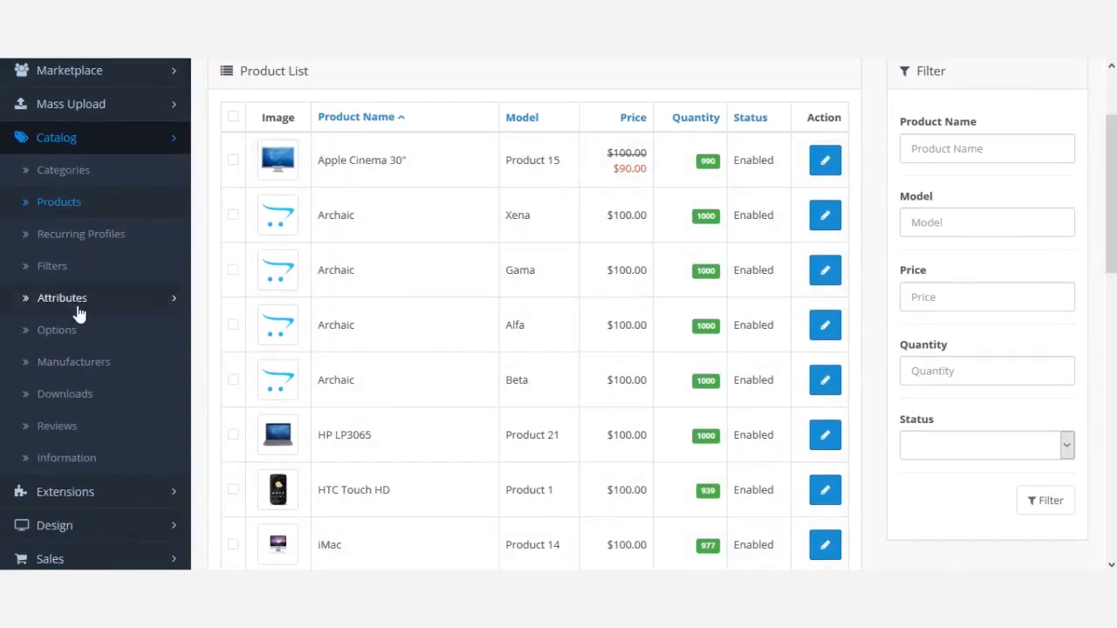
Step: Open the Marketplace Mass Upload module's uploads page and examine its information on what the extension can add
{"action": "scroll", "coordinate": [119, 343], "scroll_direction": "up", "scroll_amount": 1}
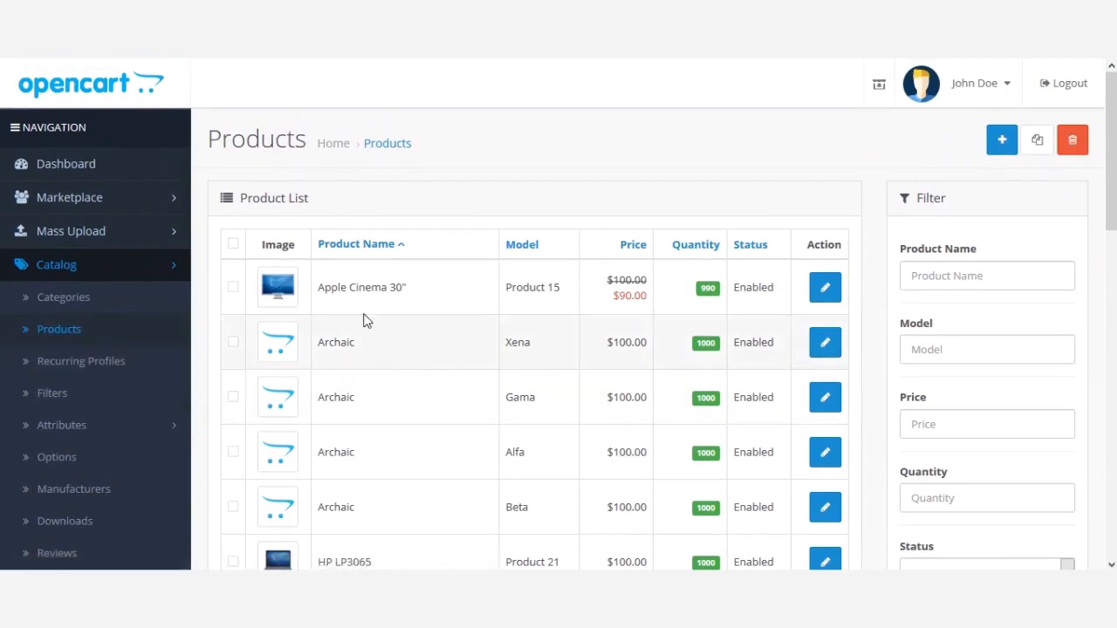
{"action": "left_click", "coordinate": [87, 230]}
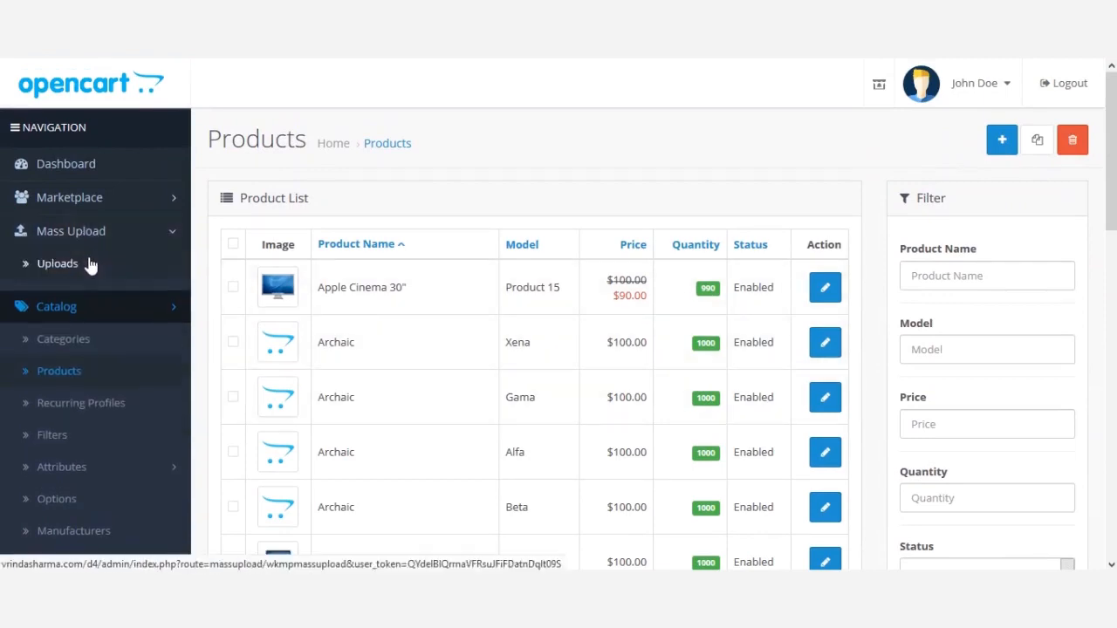
{"action": "left_click", "coordinate": [65, 264]}
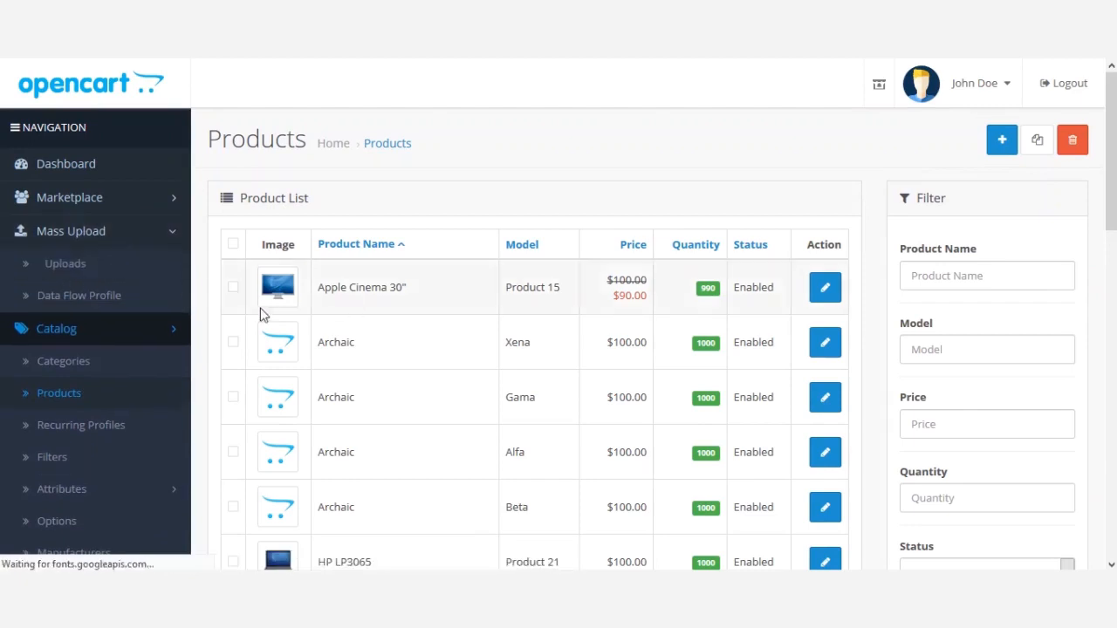
{"action": "left_click", "coordinate": [510, 344]}
{"action": "scroll", "coordinate": [587, 420], "scroll_direction": "down", "scroll_amount": 1}
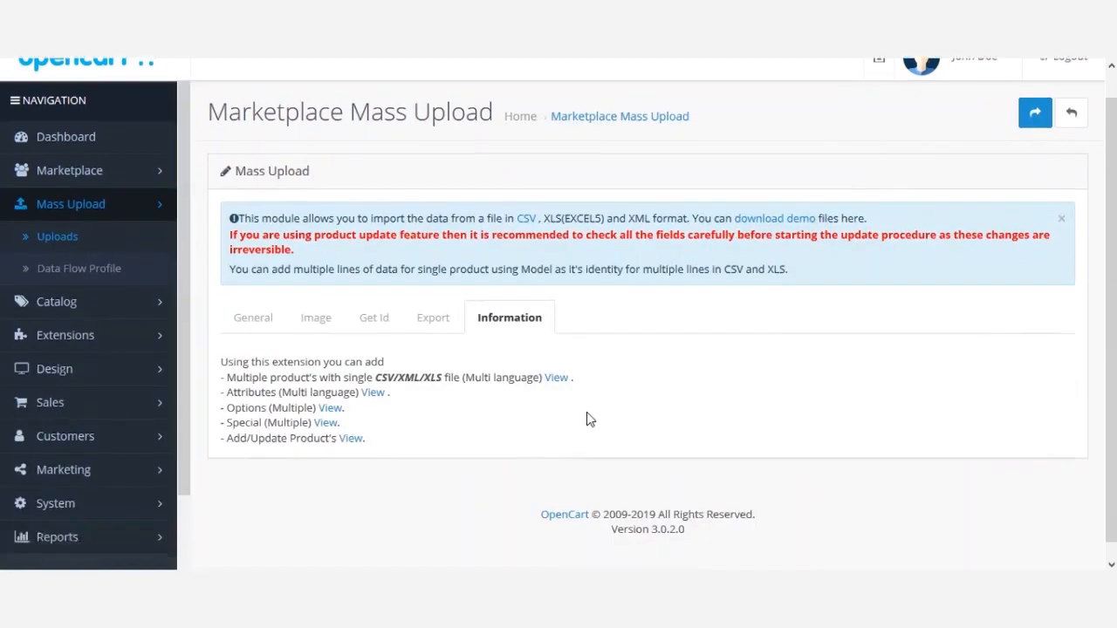
Step: Look up the IDs of the existing products, including the Archaic ones, with the module's Get Id search
{"action": "left_click", "coordinate": [377, 310]}
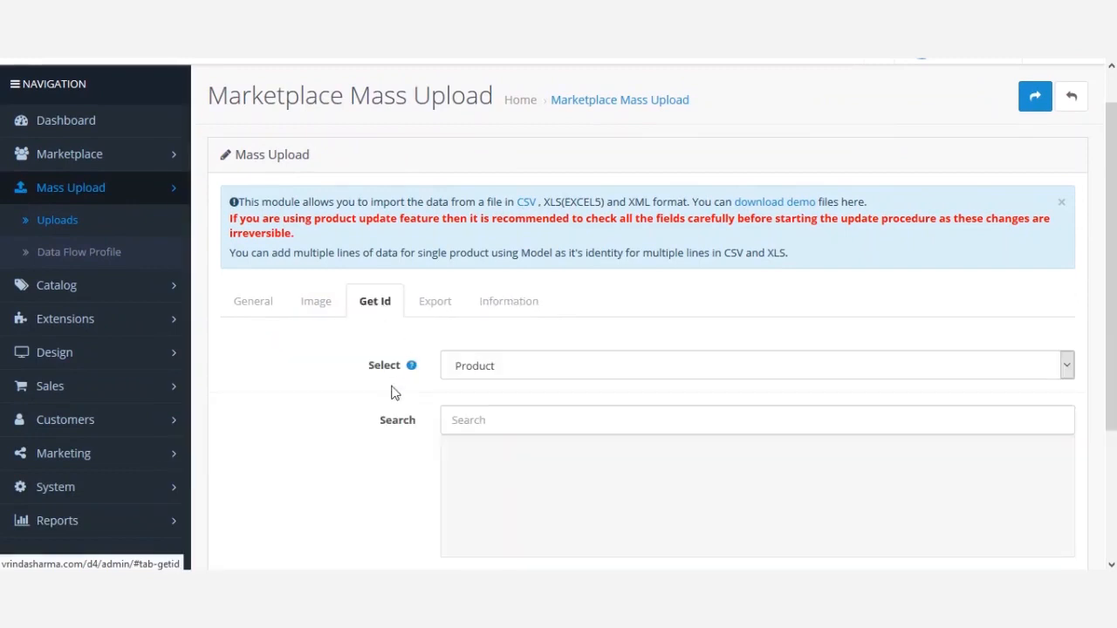
{"action": "scroll", "coordinate": [397, 386], "scroll_direction": "down", "scroll_amount": 3}
{"action": "left_click", "coordinate": [488, 207]}
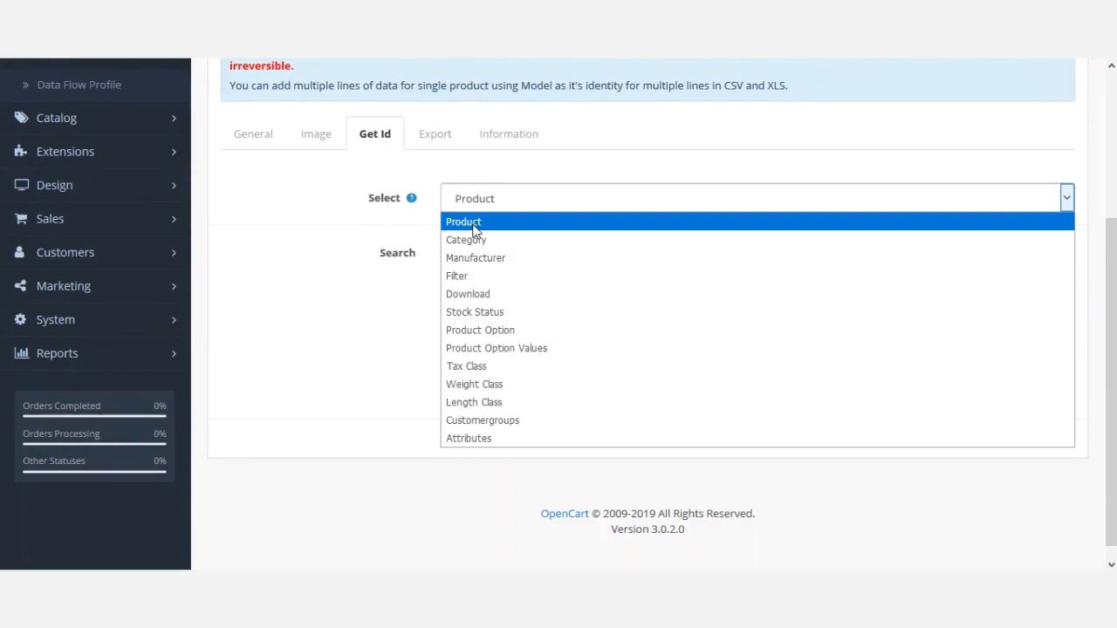
{"action": "left_click", "coordinate": [474, 230]}
{"action": "left_click", "coordinate": [497, 252]}
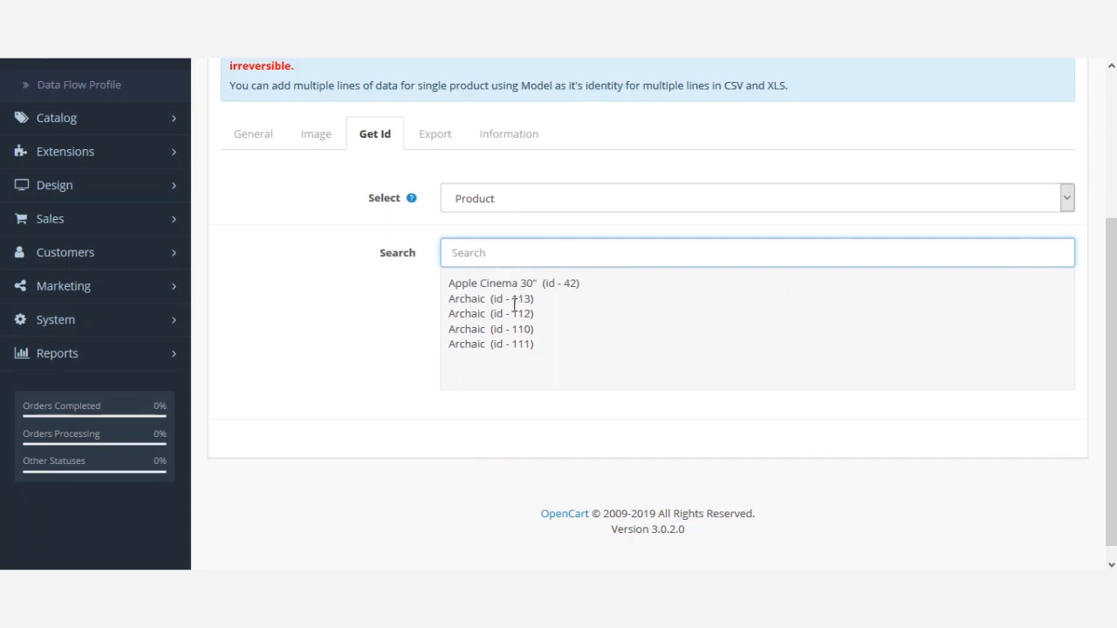
Step: Return to the catalog's product list and examine the Archaic products and their models
{"action": "scroll", "coordinate": [219, 279], "scroll_direction": "up", "scroll_amount": 1}
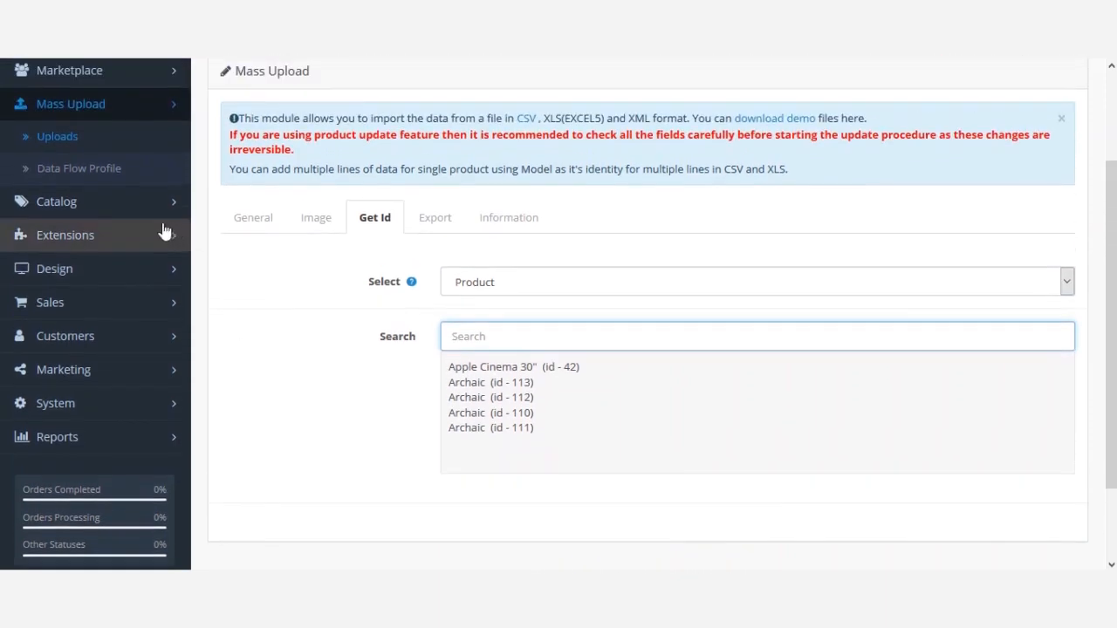
{"action": "left_click", "coordinate": [148, 209]}
{"action": "left_click", "coordinate": [68, 267]}
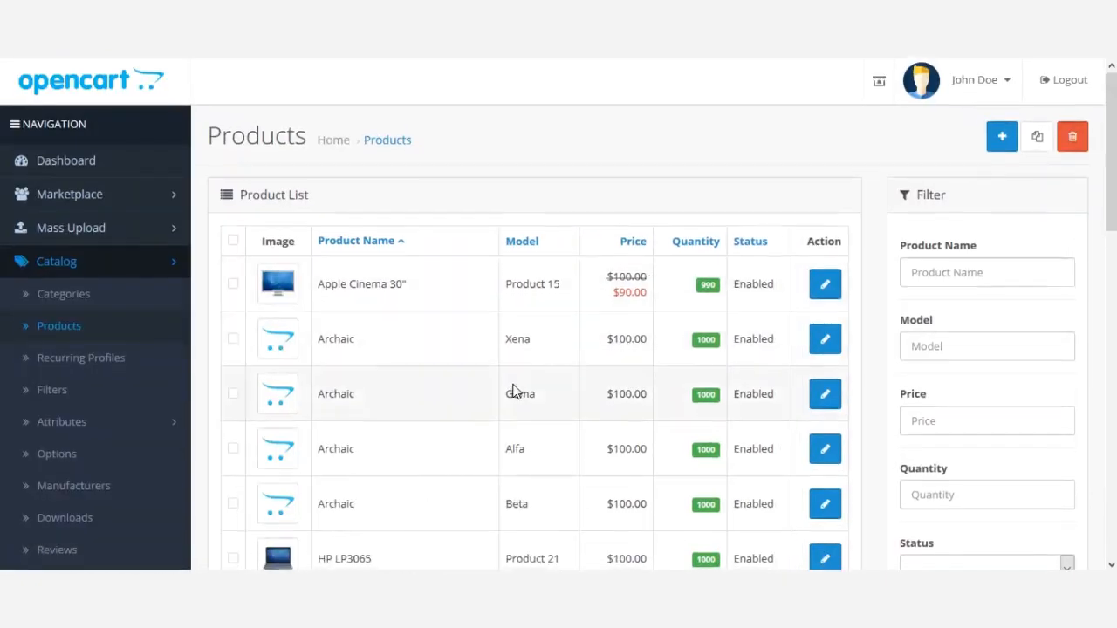
{"action": "scroll", "coordinate": [541, 367], "scroll_direction": "down", "scroll_amount": 1}
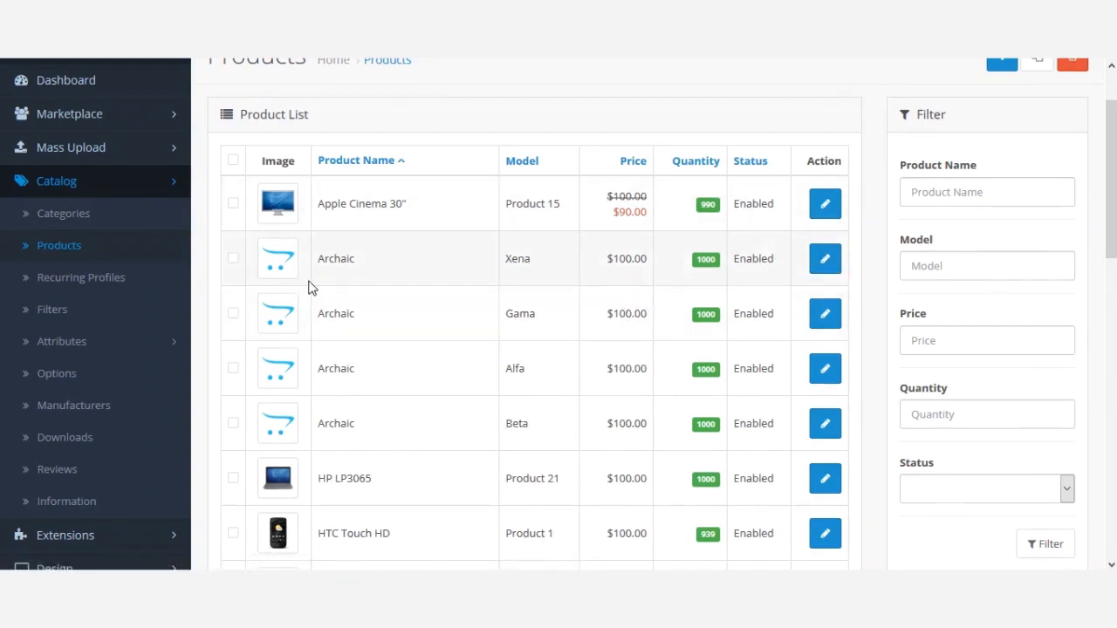
Step: Switch to File Explorer, go back up to the demo files and open the XLS folder
{"action": "left_click", "coordinate": [601, 583]}
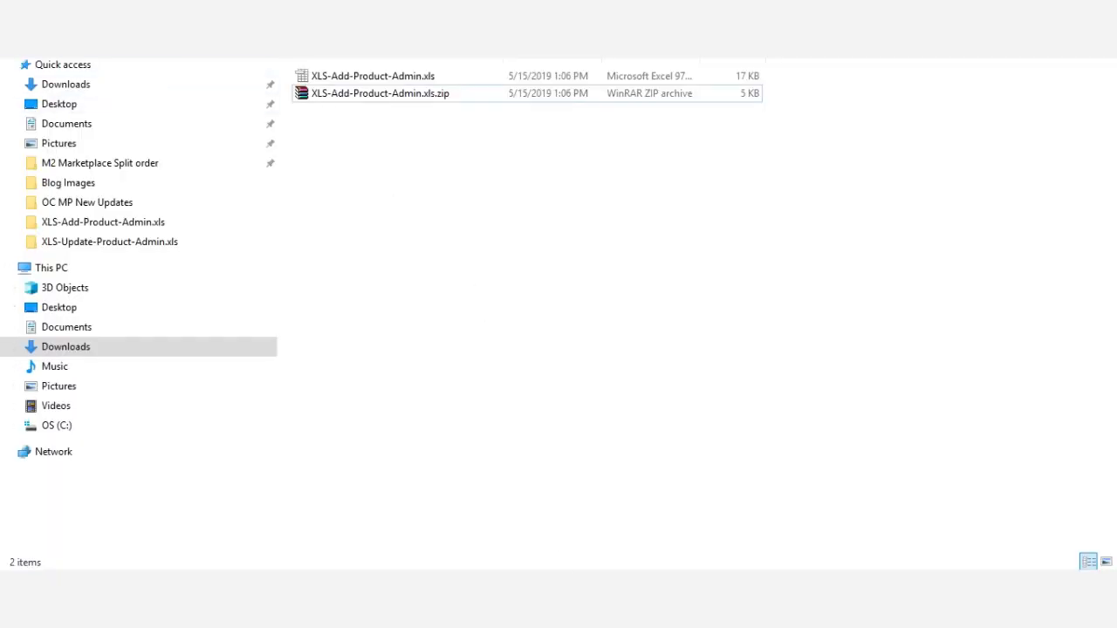
{"action": "left_click", "coordinate": [16, 40]}
{"action": "left_click", "coordinate": [16, 39]}
{"action": "left_click", "coordinate": [441, 259]}
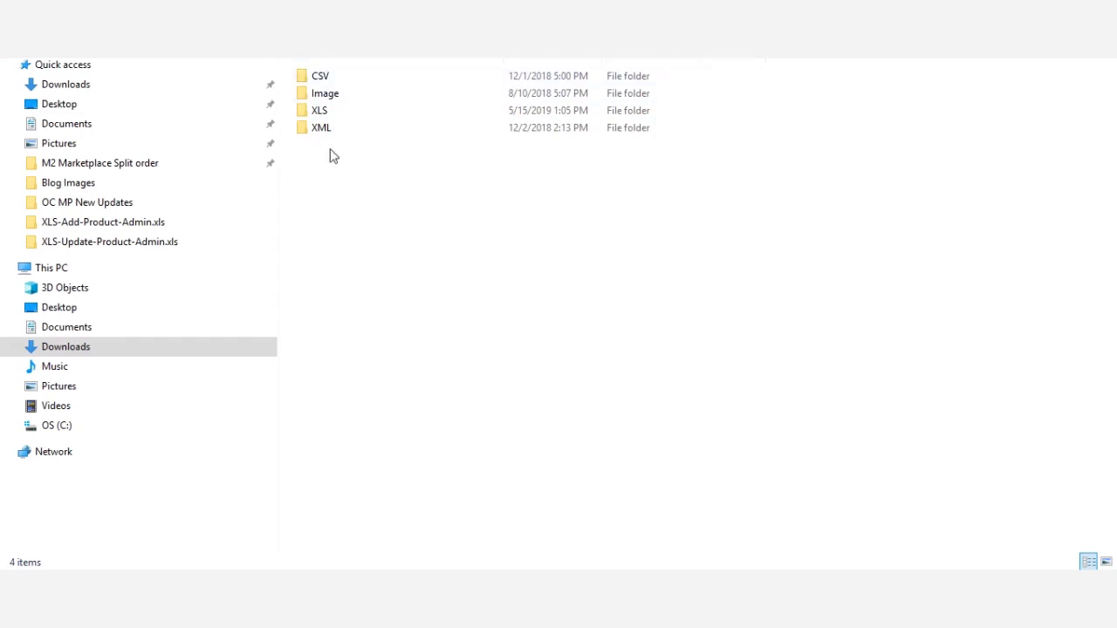
{"action": "double_click", "coordinate": [335, 112]}
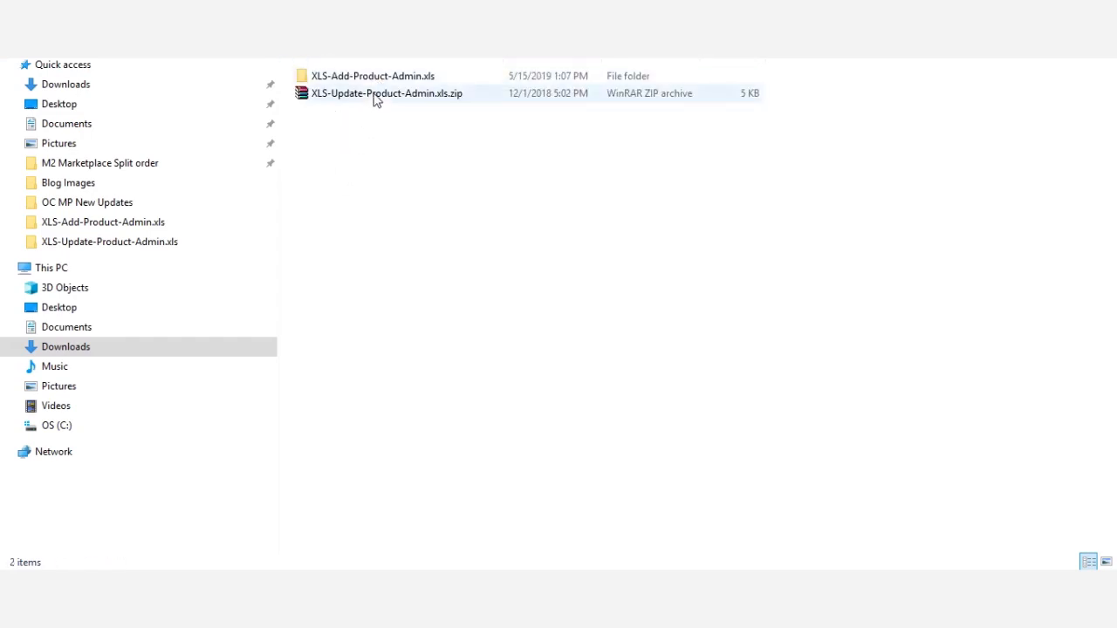
Step: Extract XLS-Update-Product-Admin.xls.zip into its own folder, delete the original archive, and open the extracted folder
{"action": "left_click", "coordinate": [373, 99]}
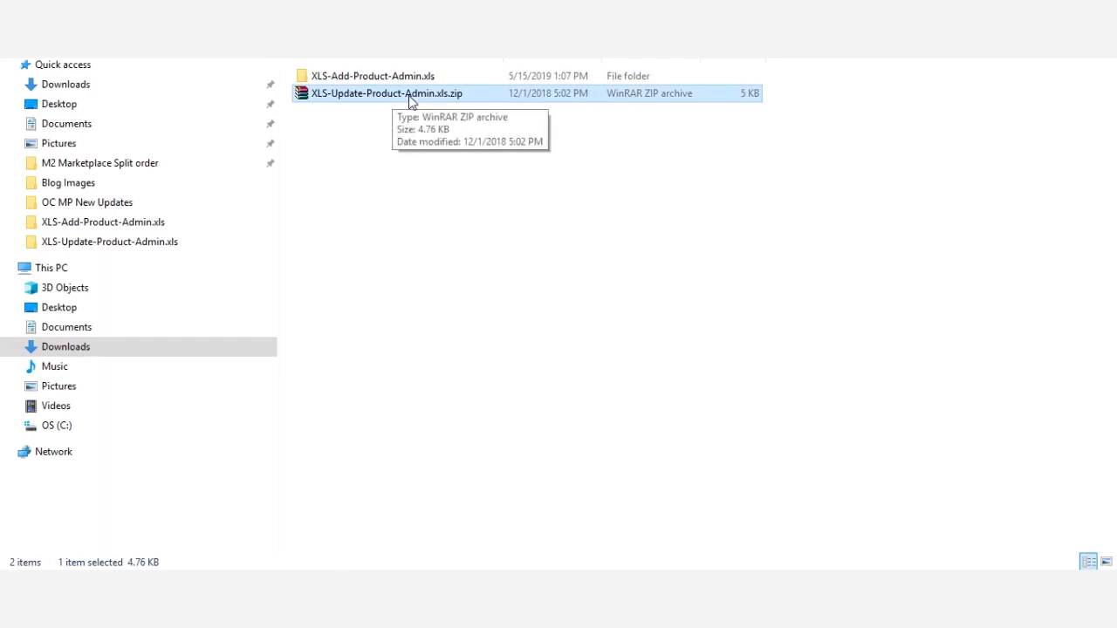
{"action": "right_click", "coordinate": [347, 102]}
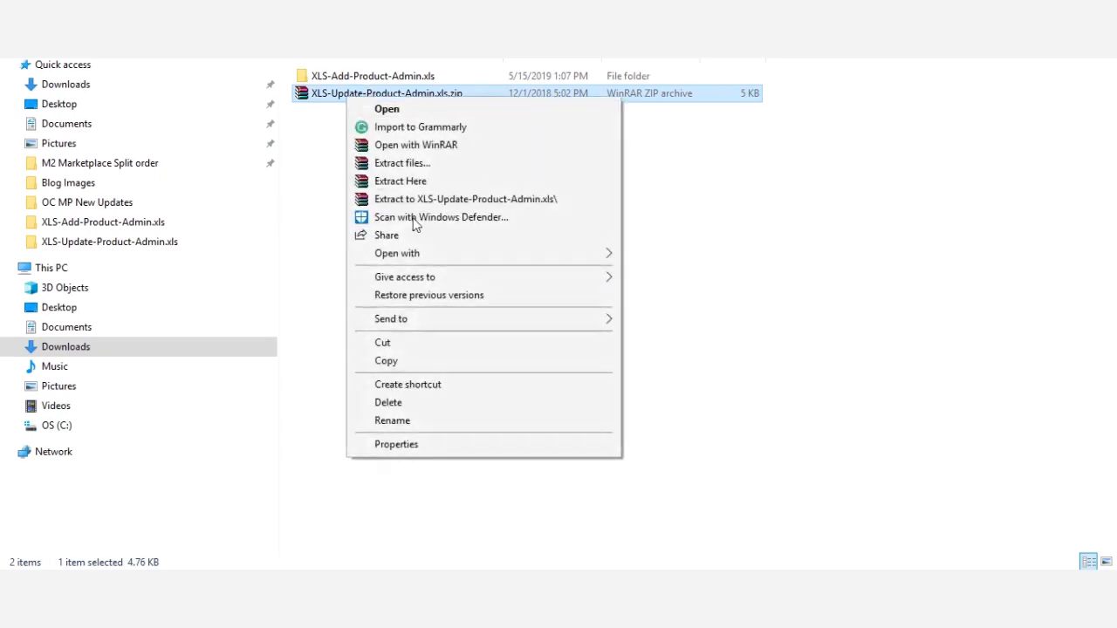
{"action": "left_click", "coordinate": [433, 199]}
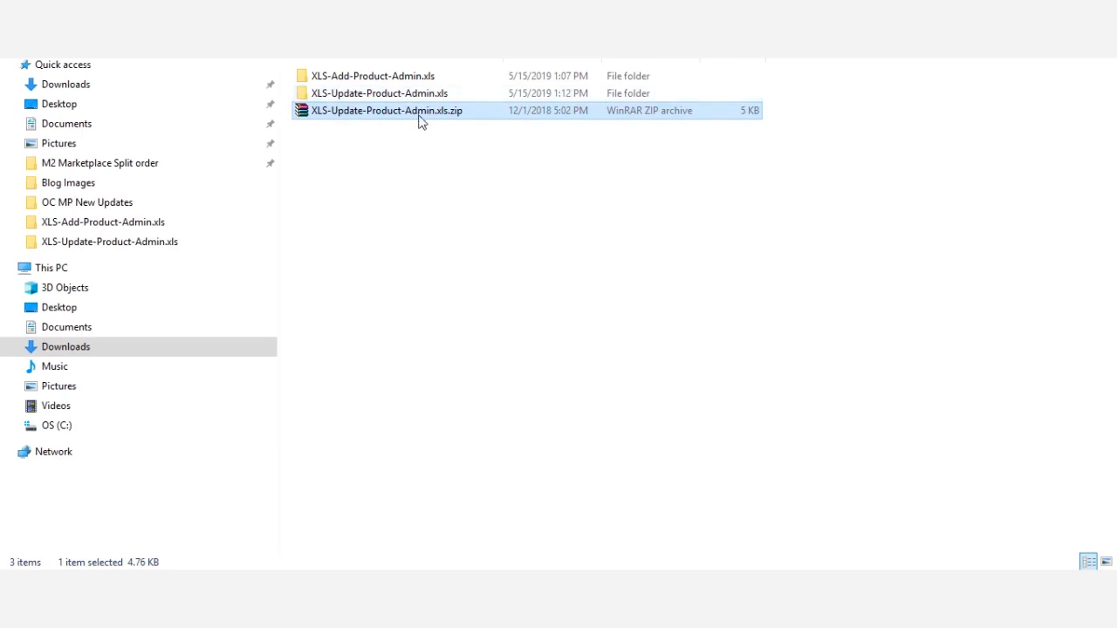
{"action": "key", "text": "Delete"}
{"action": "left_click", "coordinate": [625, 348]}
{"action": "double_click", "coordinate": [372, 98]}
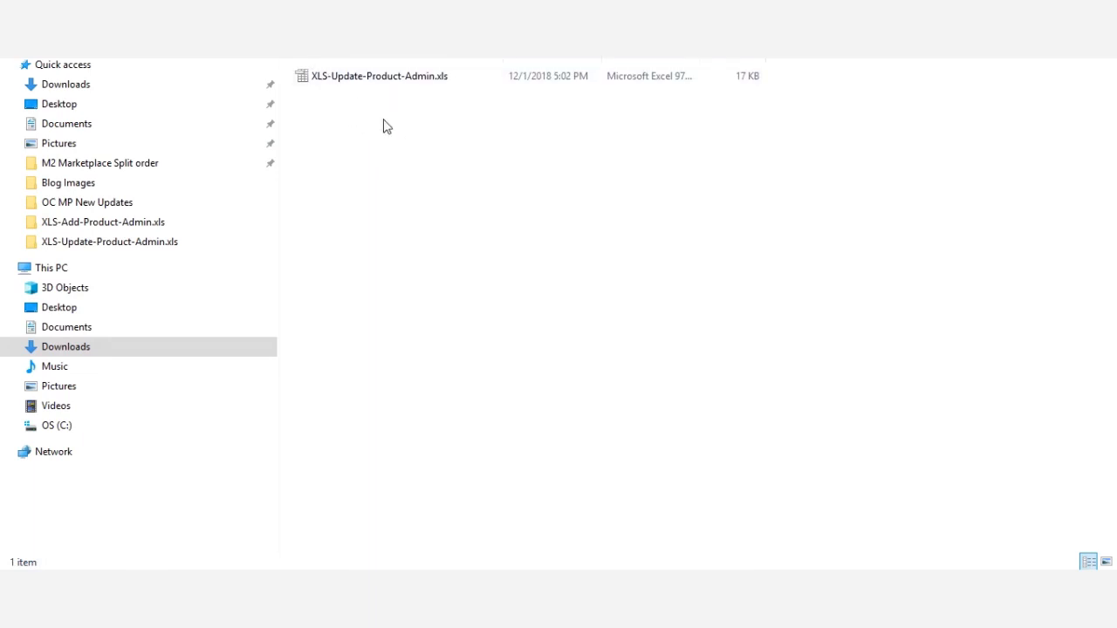
Step: Open XLS-Update-Product-Admin.xls, fit the product_id column to its contents, and set the first product's product_id to 113
{"action": "left_click", "coordinate": [392, 79]}
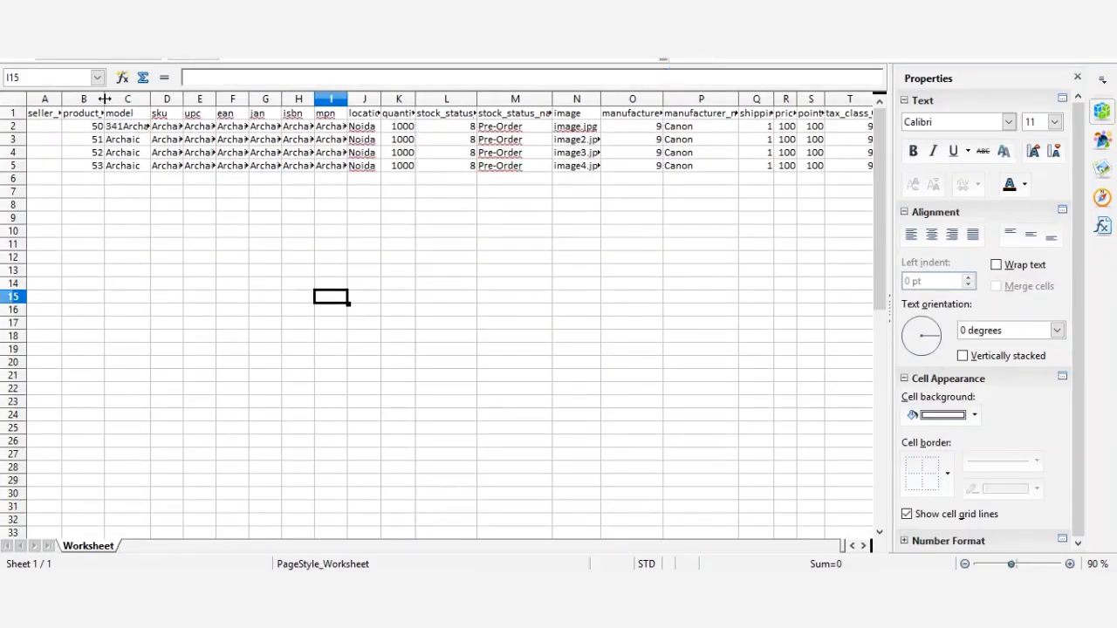
{"action": "double_click", "coordinate": [105, 100]}
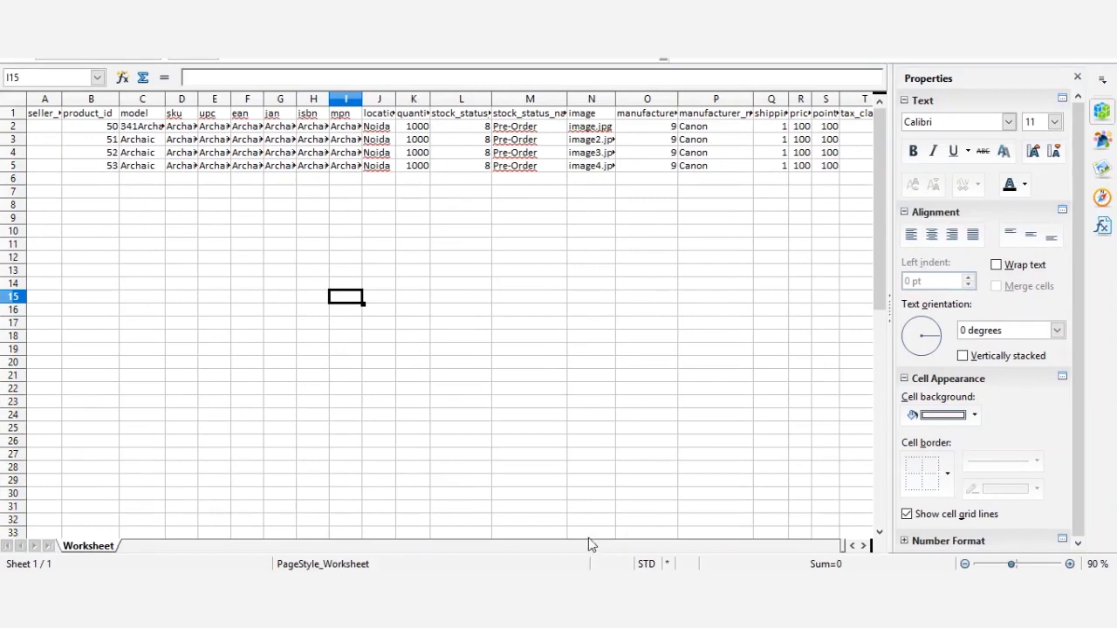
{"action": "double_click", "coordinate": [97, 125]}
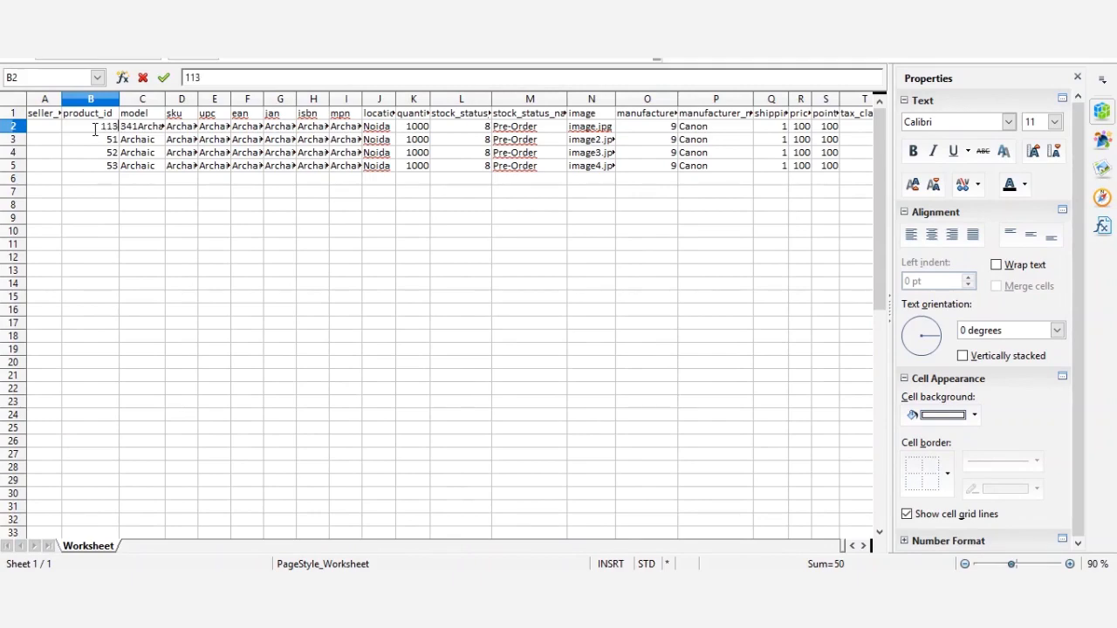
{"action": "left_click", "coordinate": [187, 234]}
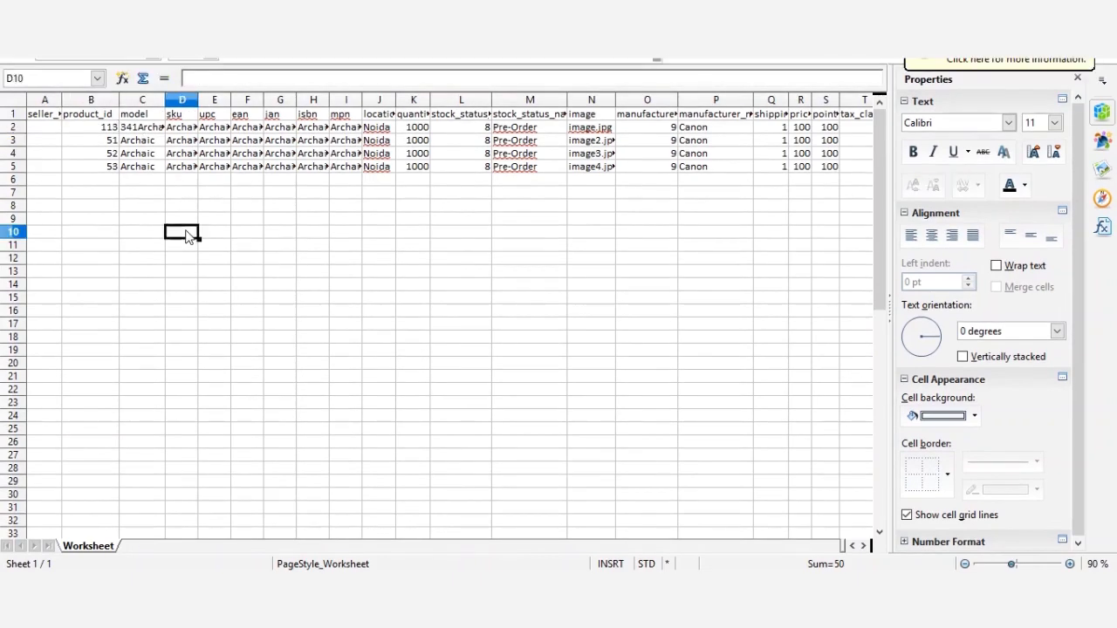
Step: Select the other three product IDs in cells B3:B5 and save the worksheet
{"action": "left_click", "coordinate": [108, 141]}
{"action": "mouse_move", "coordinate": [110, 150]}
{"action": "left_mouse_down"}
{"action": "mouse_move", "coordinate": [111, 165]}
{"action": "mouse_move", "coordinate": [105, 142]}
{"action": "left_mouse_up"}
{"action": "left_click", "coordinate": [155, 154]}
{"action": "left_click", "coordinate": [135, 165]}
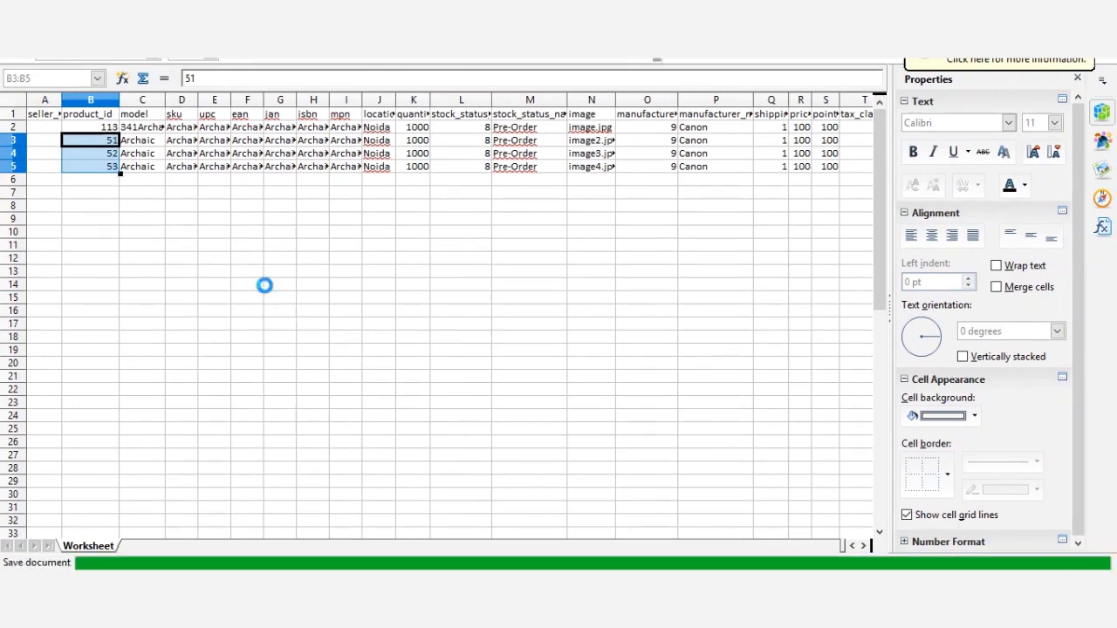
Step: Compare the first product row's ID and model with the Xena product in the catalog, and review the row's remaining fields
{"action": "left_click", "coordinate": [114, 128]}
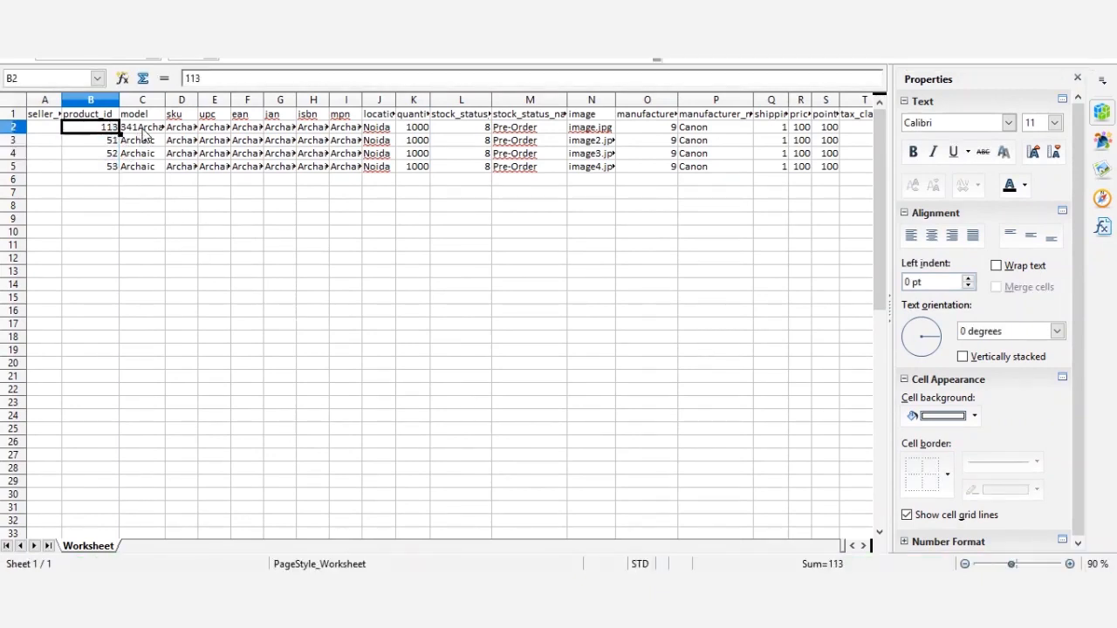
{"action": "double_click", "coordinate": [146, 129]}
{"action": "double_click", "coordinate": [168, 127]}
{"action": "left_click", "coordinate": [181, 194]}
{"action": "left_click", "coordinate": [149, 128]}
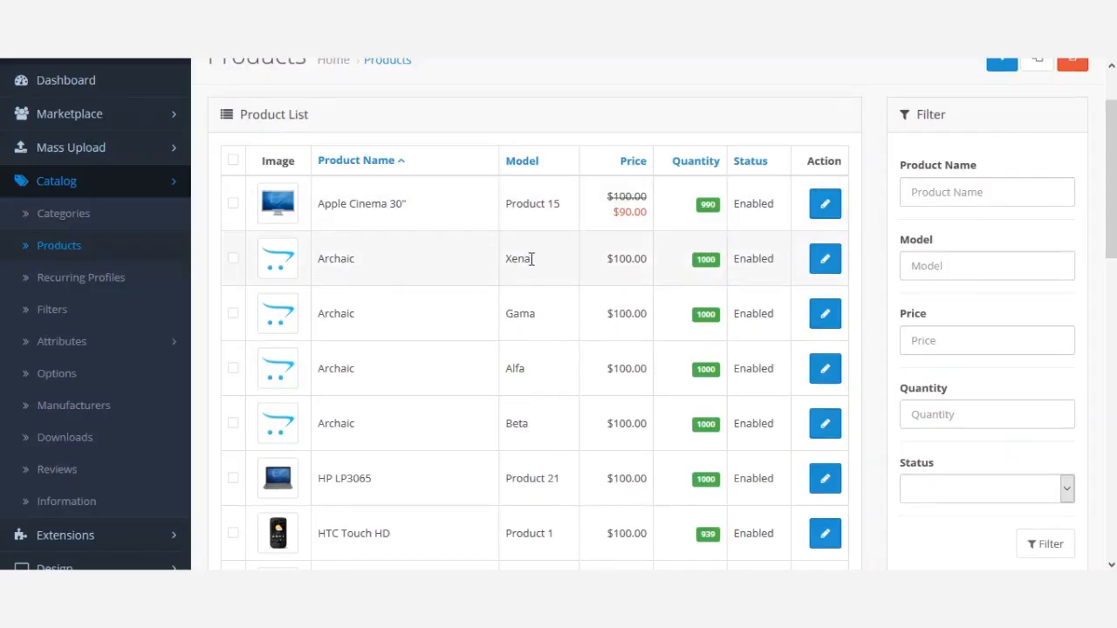
{"action": "left_click_drag", "start_coordinate": [531, 259], "coordinate": [503, 261]}
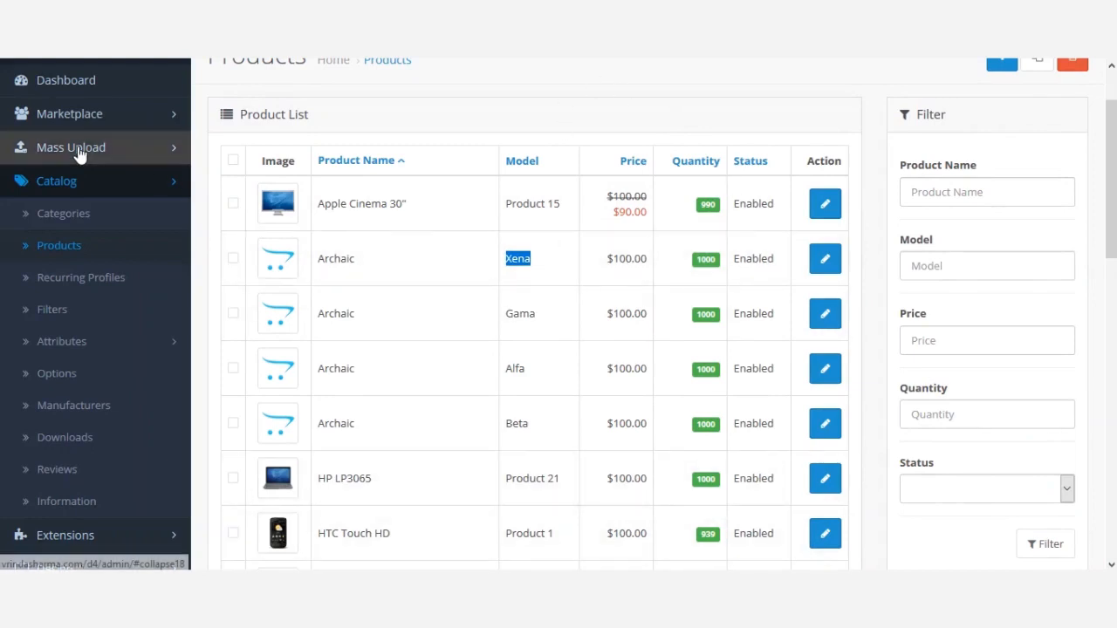
{"action": "key", "text": "alt+Tab"}
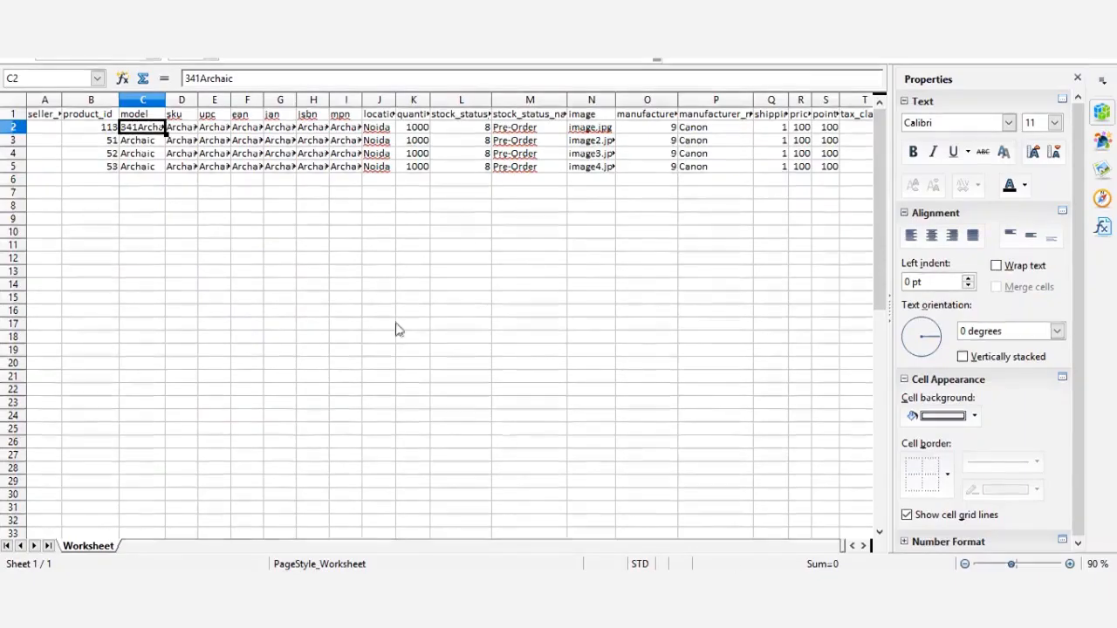
{"action": "left_click", "coordinate": [183, 225]}
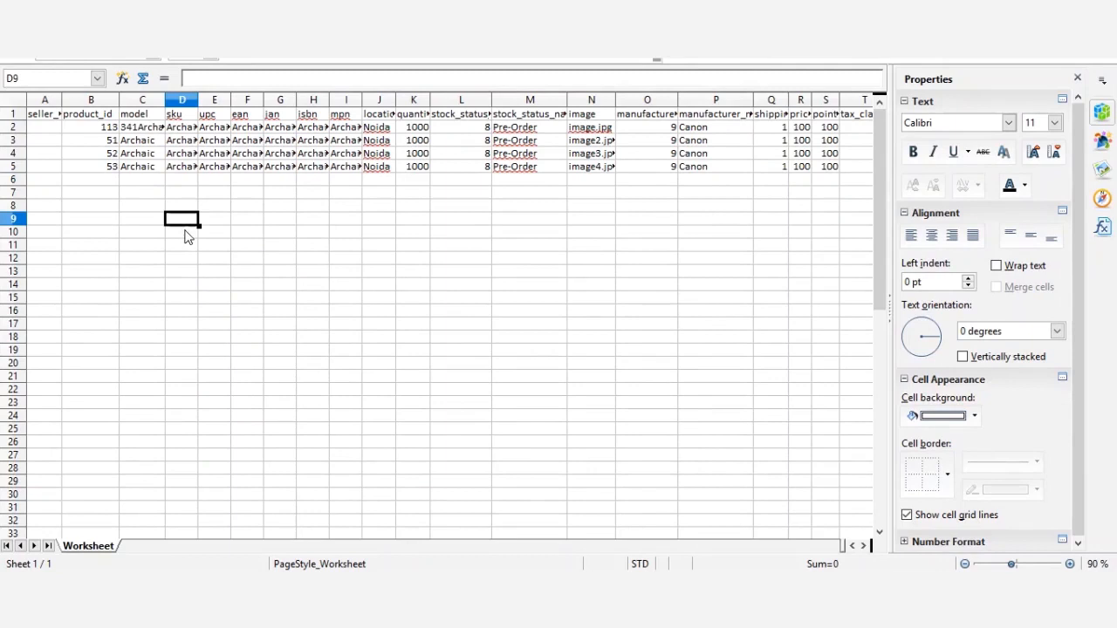
{"action": "left_click_drag", "start_coordinate": [148, 129], "coordinate": [821, 136]}
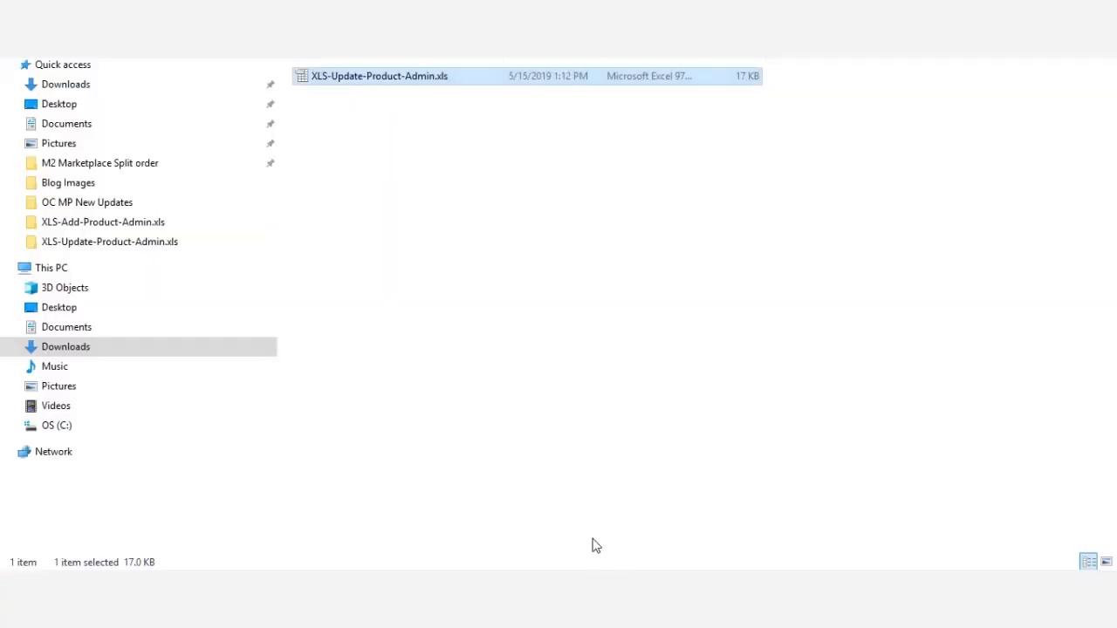
Step: Compress XLS-Update-Product-Admin.xls into a zipped folder in the same location
{"action": "left_click", "coordinate": [397, 161]}
{"action": "left_click", "coordinate": [375, 81]}
{"action": "right_click", "coordinate": [375, 81]}
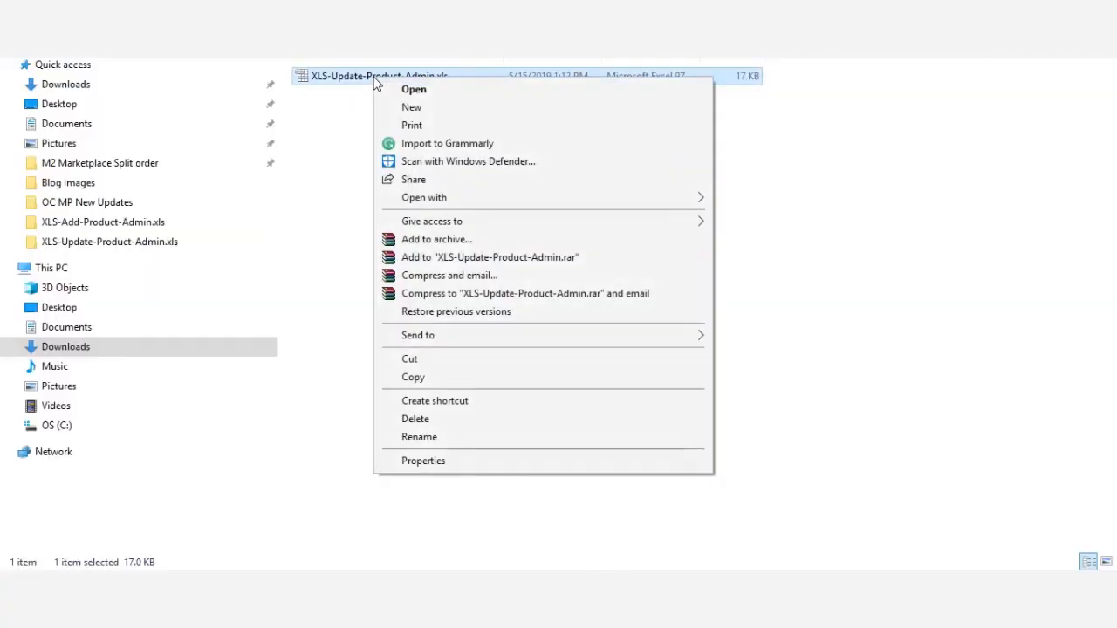
{"action": "mouse_move", "coordinate": [455, 334]}
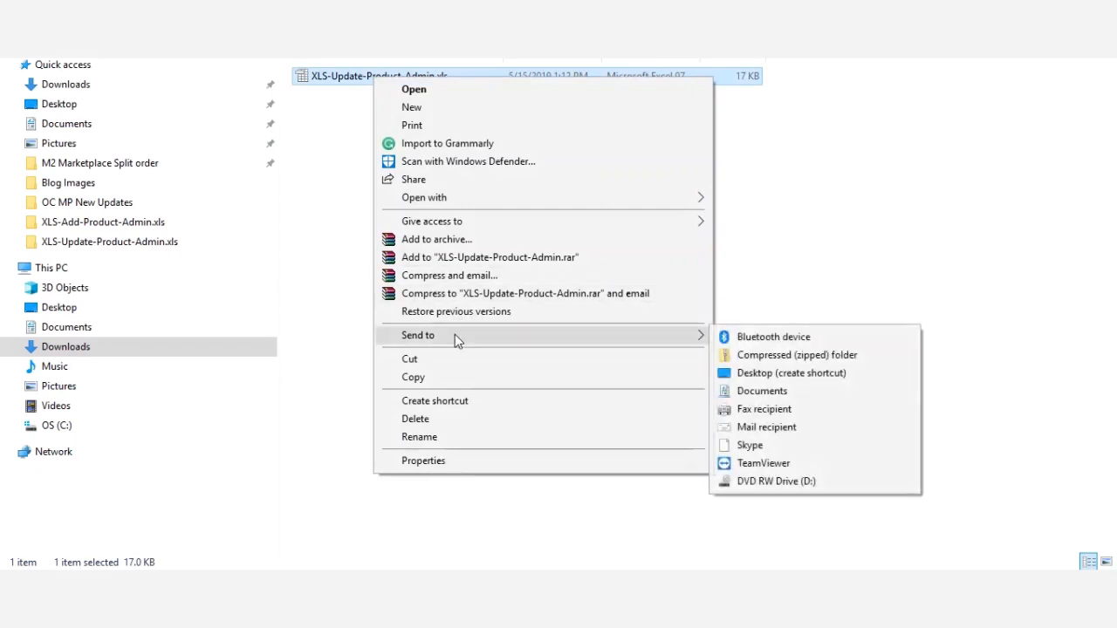
{"action": "left_click", "coordinate": [756, 356]}
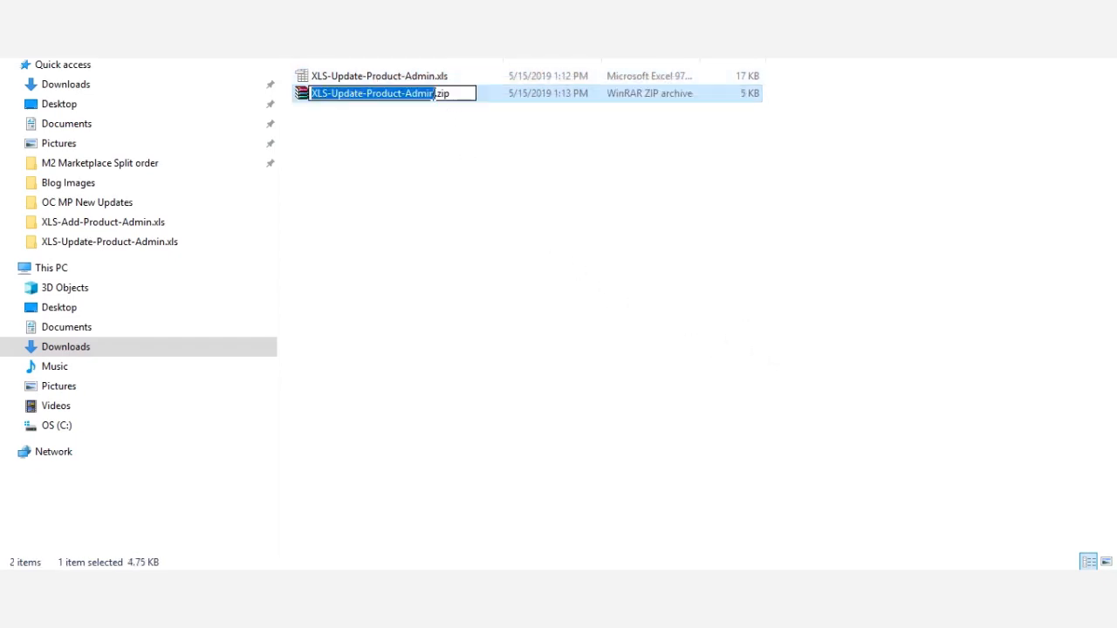
Step: Rename the new archive as XLS-Update-Product-Admin.xls.zip and select it
{"action": "left_click", "coordinate": [433, 94]}
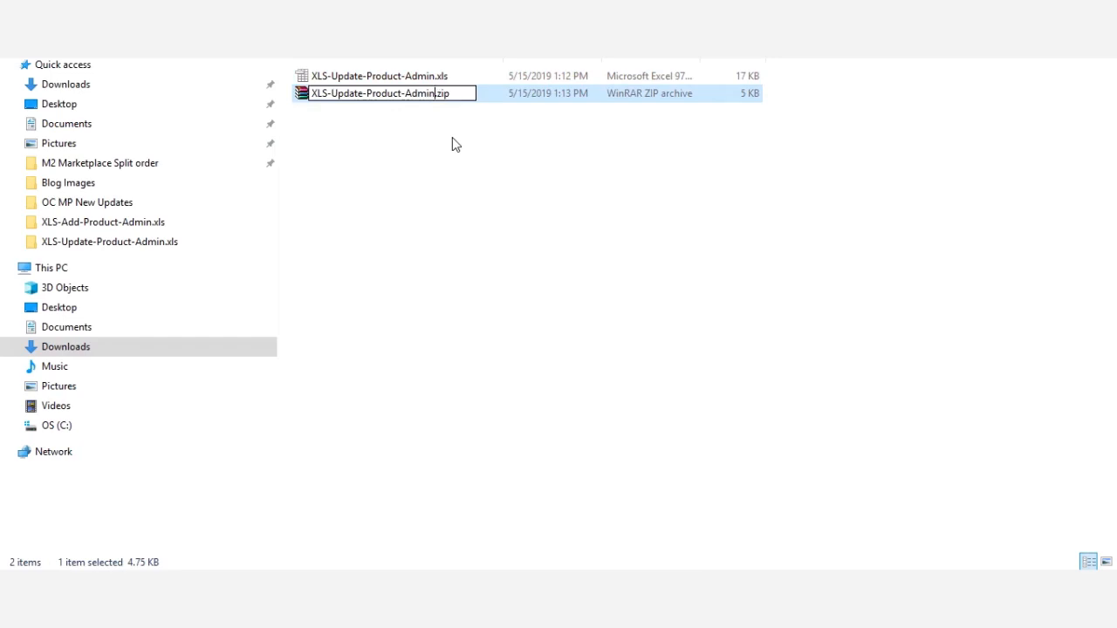
{"action": "type", "text": "xls"}
{"action": "key", "text": "BackSpace"}
{"action": "key", "text": "BackSpace"}
{"action": "key", "text": "BackSpace"}
{"action": "key", "text": "Right"}
{"action": "type", "text": "xls"}
{"action": "key", "text": "Return"}
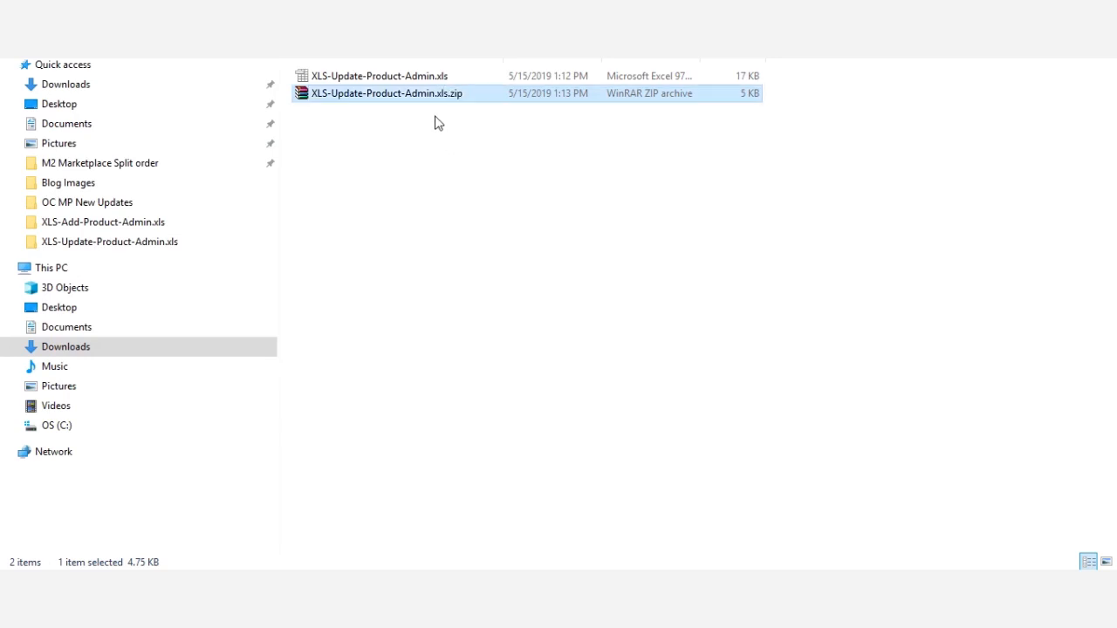
{"action": "left_click", "coordinate": [450, 125]}
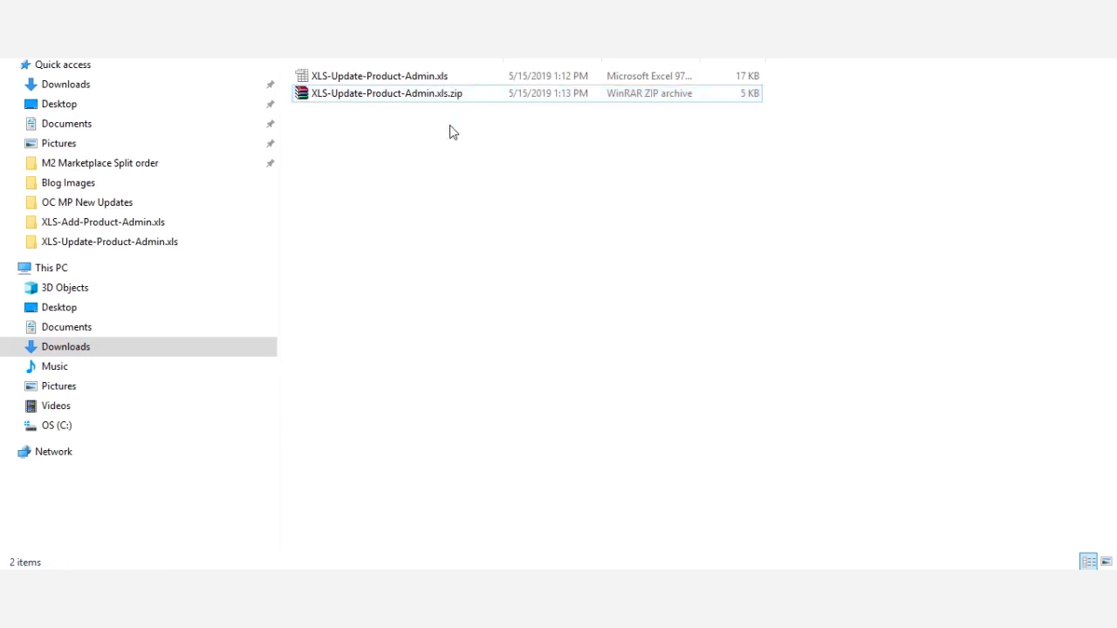
{"action": "left_click", "coordinate": [406, 98]}
{"action": "left_click", "coordinate": [381, 99]}
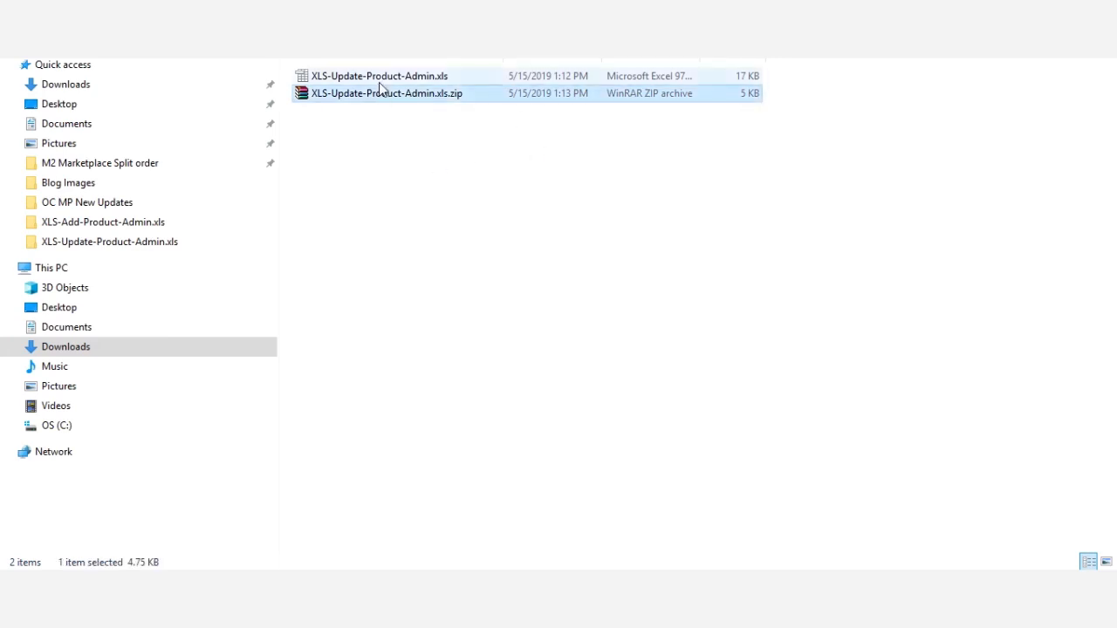
Step: Switch to the OpenCart admin and open the Mass Upload section's Uploads page
{"action": "left_click", "coordinate": [388, 149]}
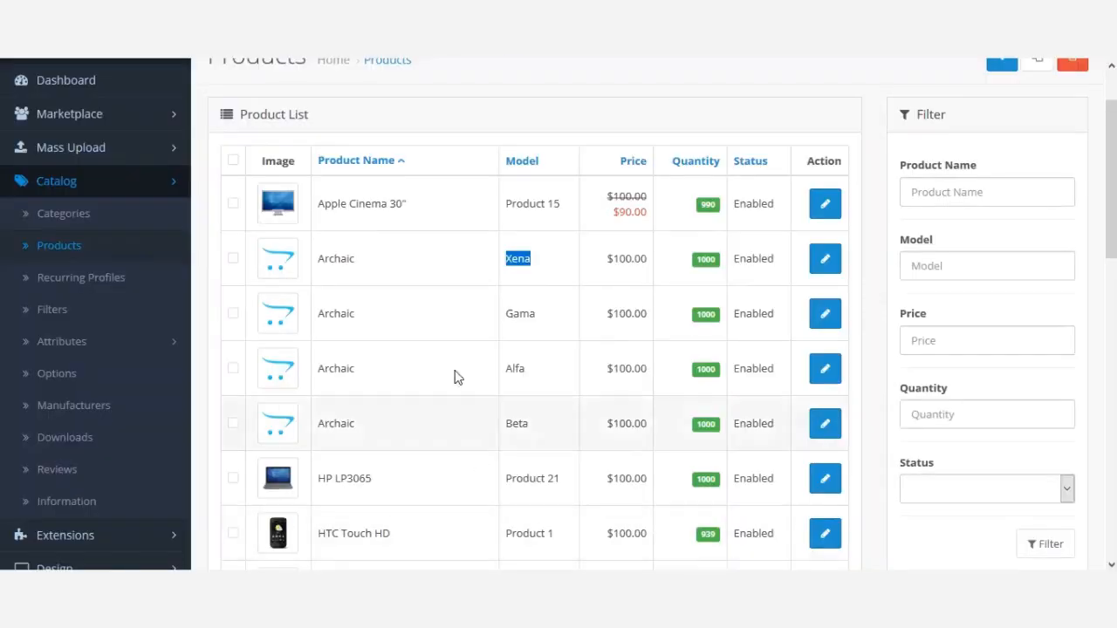
{"action": "left_click", "coordinate": [77, 117]}
{"action": "left_click", "coordinate": [78, 115]}
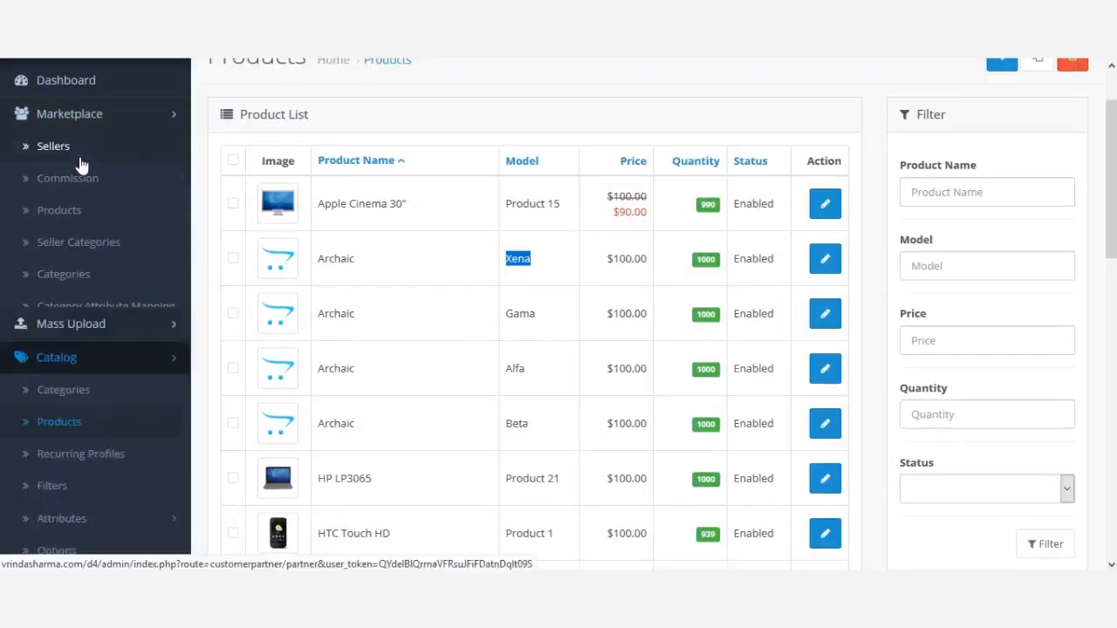
{"action": "left_click", "coordinate": [79, 149]}
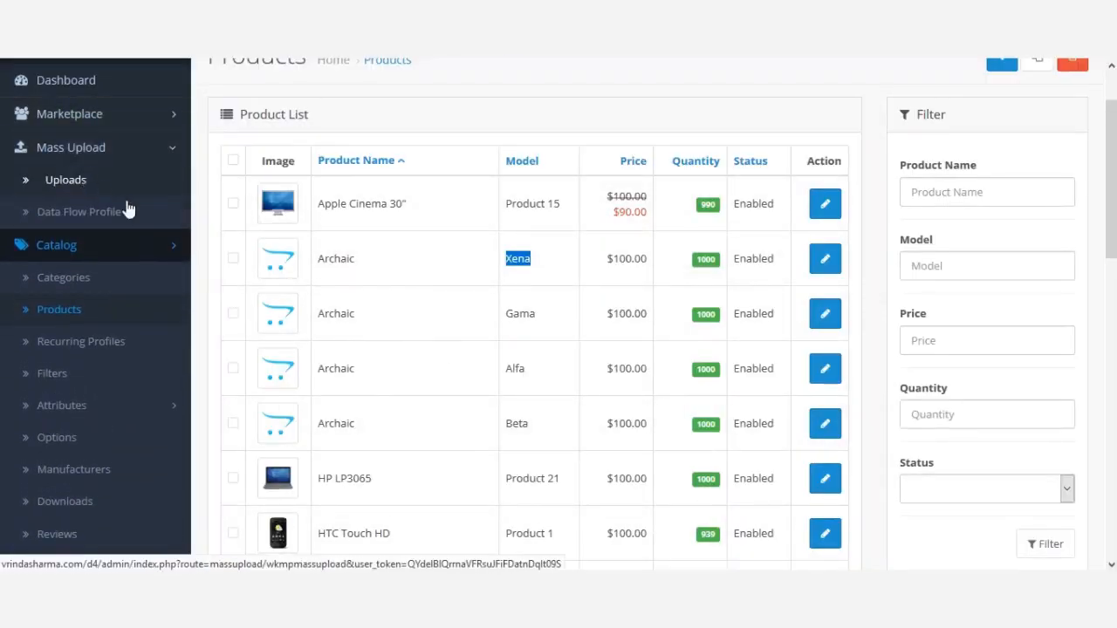
{"action": "left_click", "coordinate": [78, 181]}
Step: Configure the upload with Admin Products as seller, XLS as file type and the Update Old Product's option
{"action": "scroll", "coordinate": [463, 401], "scroll_direction": "down", "scroll_amount": 5}
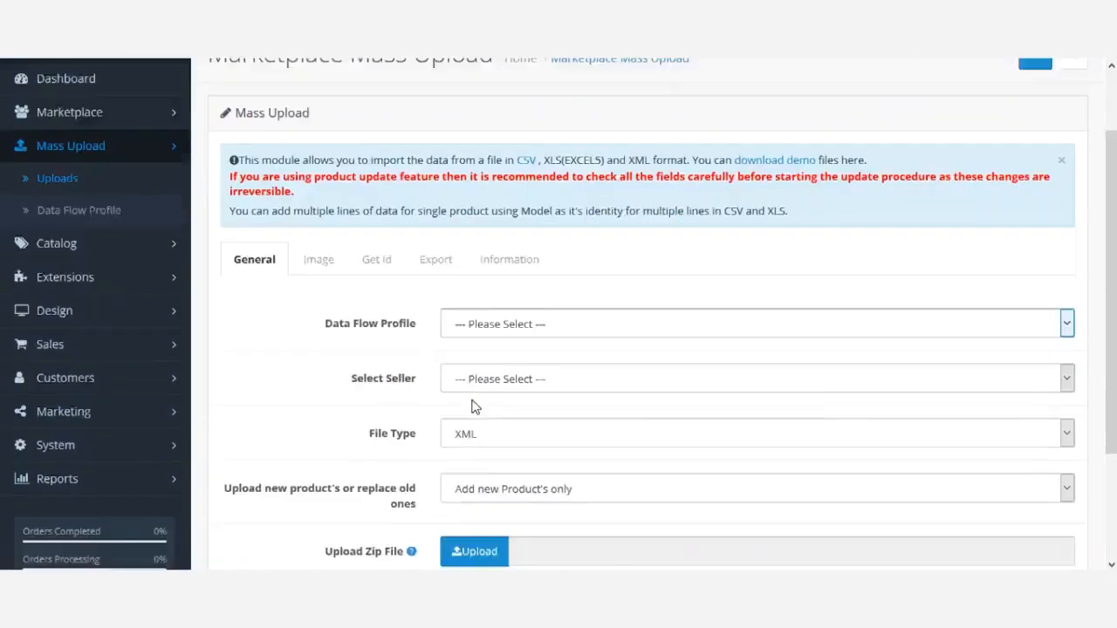
{"action": "left_click", "coordinate": [493, 231]}
{"action": "left_click", "coordinate": [483, 288]}
{"action": "left_click", "coordinate": [483, 292]}
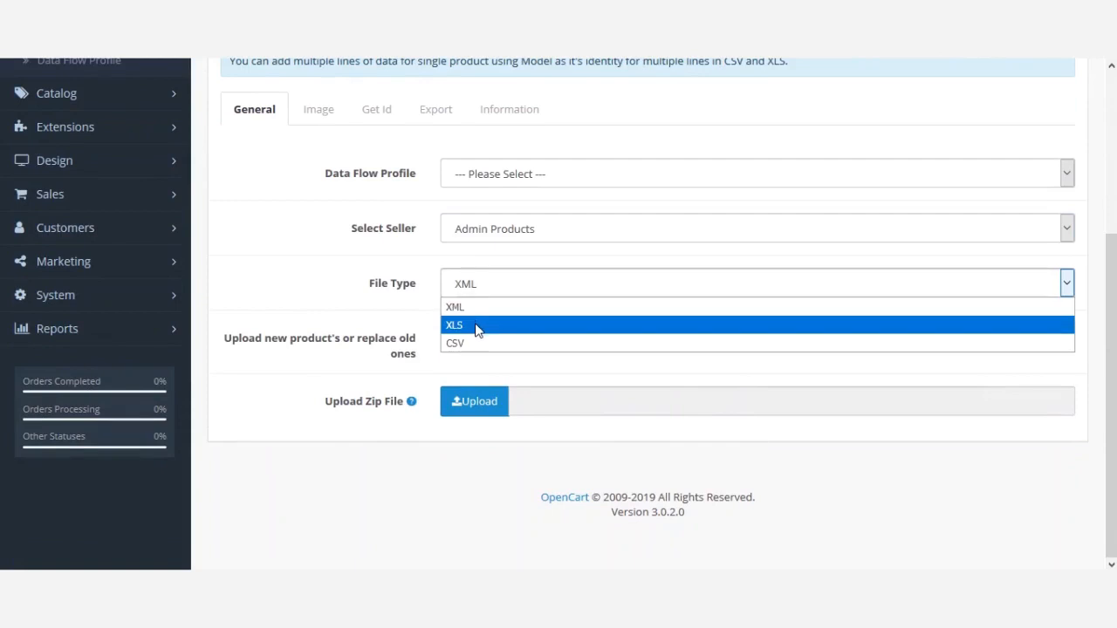
{"action": "left_click", "coordinate": [479, 326]}
{"action": "triple_click", "coordinate": [390, 288]}
{"action": "left_click", "coordinate": [516, 340]}
{"action": "left_click", "coordinate": [505, 383]}
{"action": "left_click", "coordinate": [419, 377]}
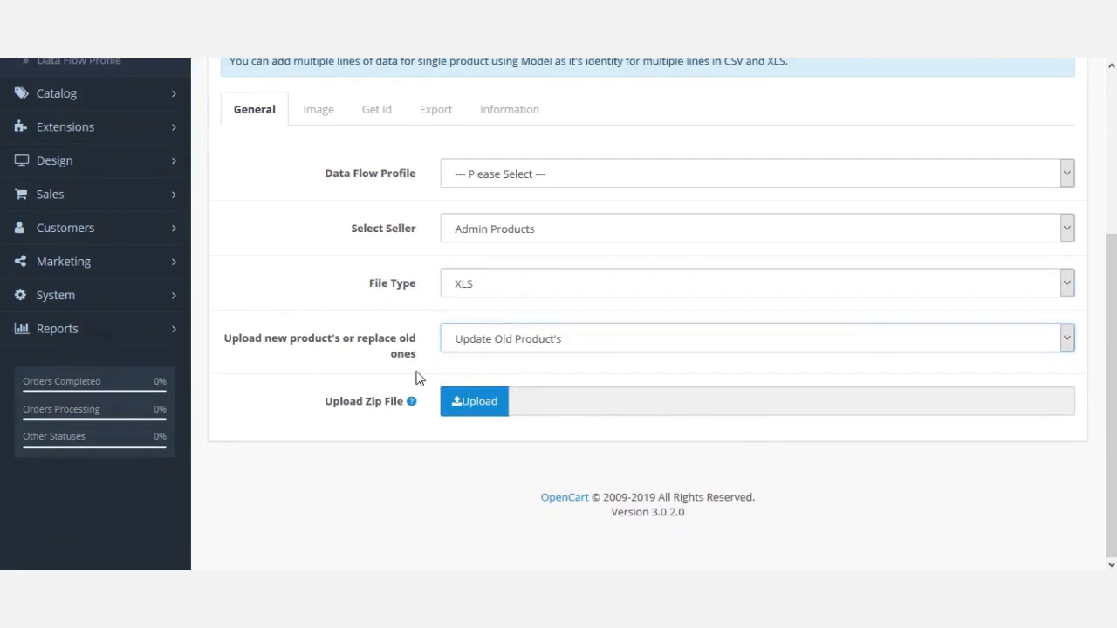
Step: Attach XLS-Update-Product-Admin.xls.zip from the XLS-Update-Product-Admin.xls folder and run the product update
{"action": "left_click", "coordinate": [475, 405]}
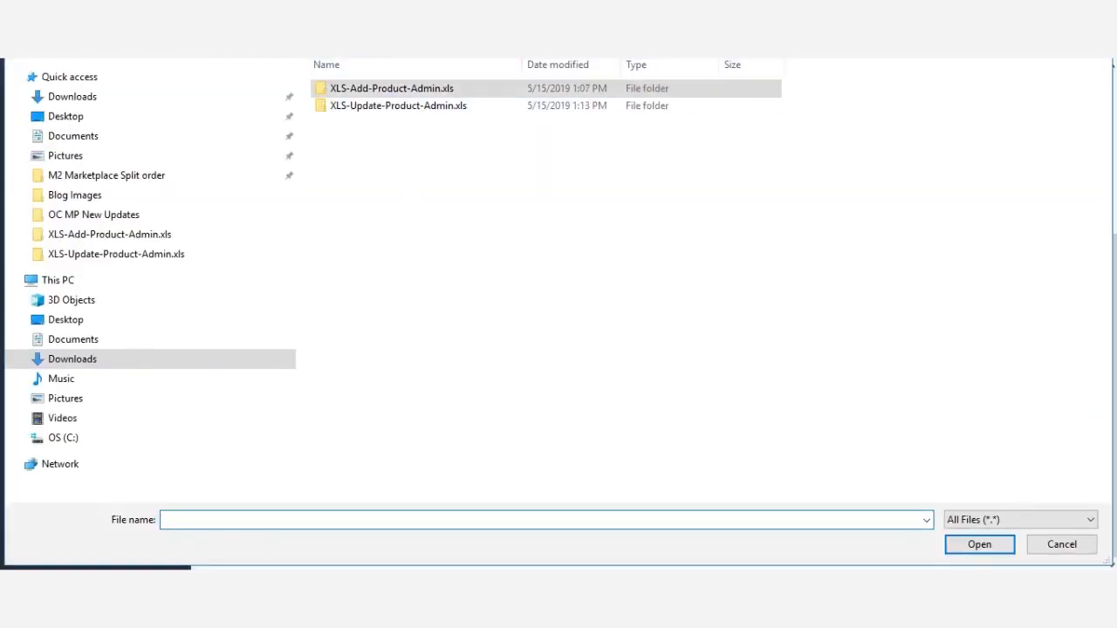
{"action": "double_click", "coordinate": [368, 108]}
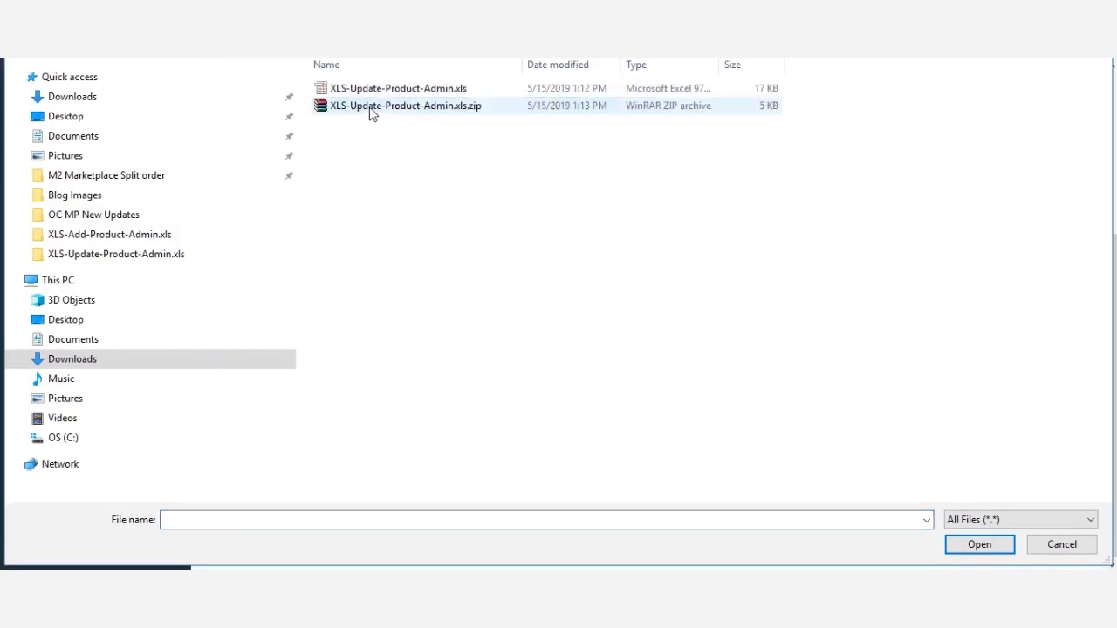
{"action": "left_click", "coordinate": [363, 115]}
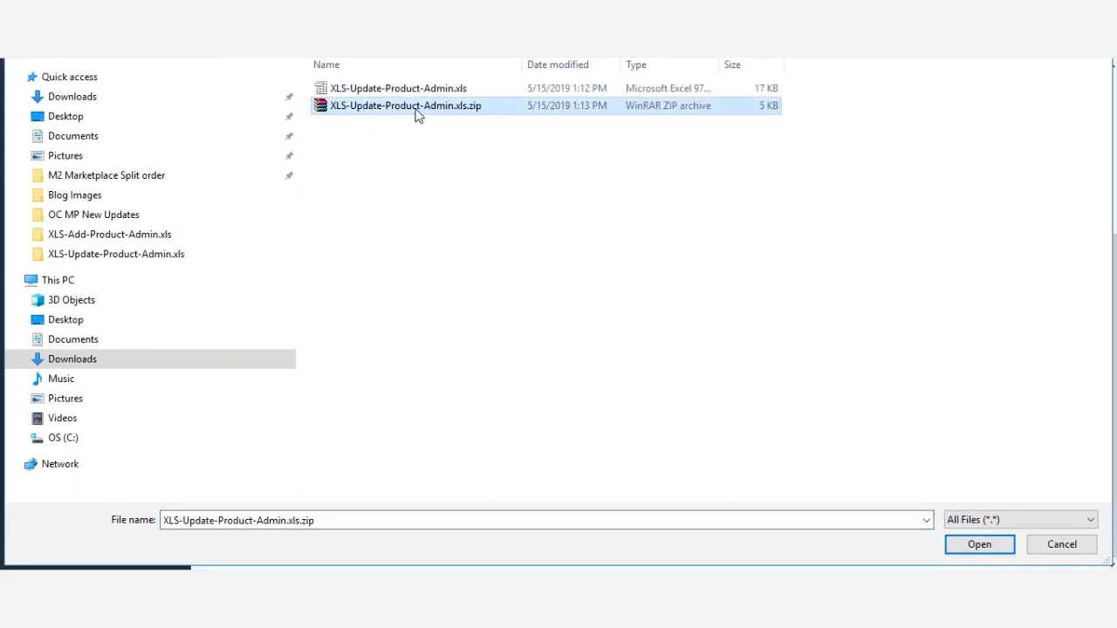
{"action": "left_click", "coordinate": [978, 544]}
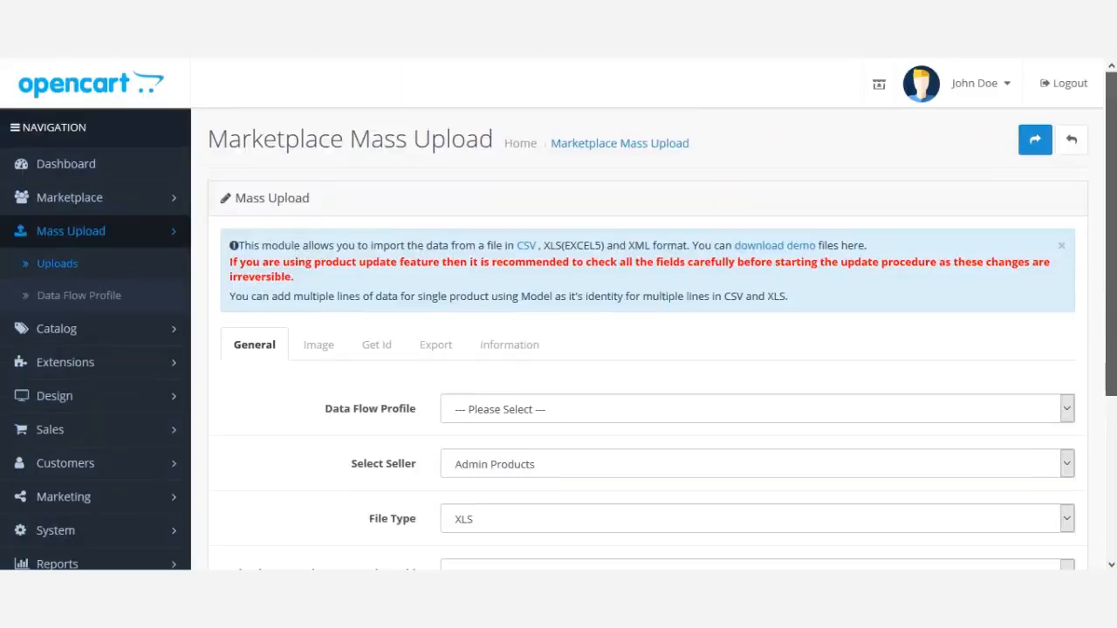
{"action": "left_click", "coordinate": [1035, 144]}
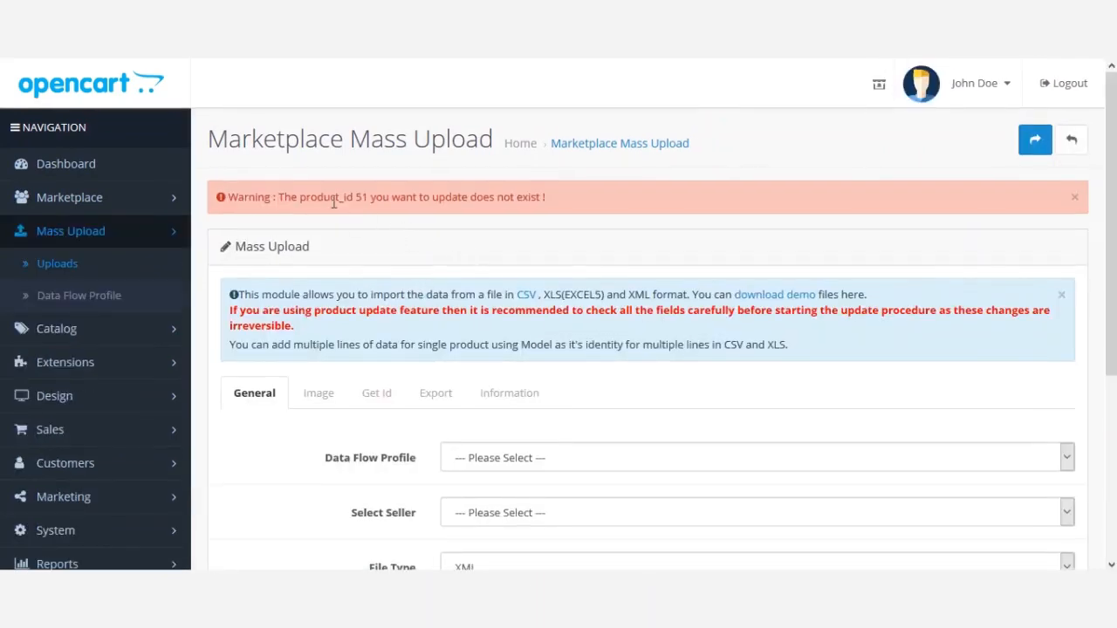
{"action": "left_click_drag", "start_coordinate": [347, 201], "coordinate": [412, 202]}
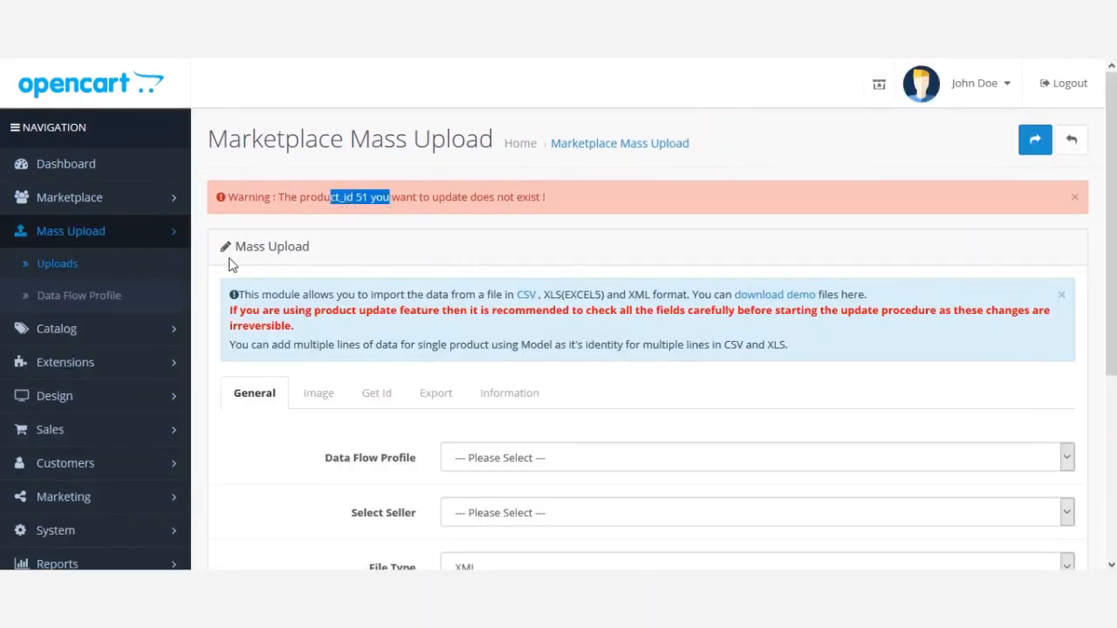
Step: Open the catalog's product list and check the model of the first Archaic product against the uploaded file
{"action": "left_click", "coordinate": [112, 307]}
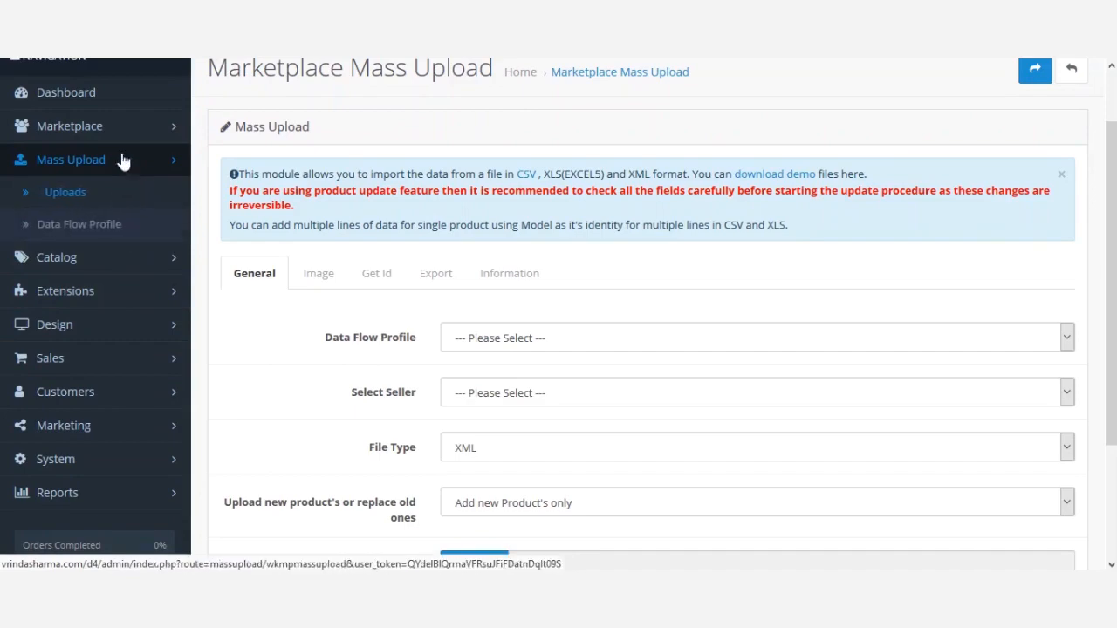
{"action": "left_click", "coordinate": [116, 256]}
{"action": "left_click", "coordinate": [86, 321]}
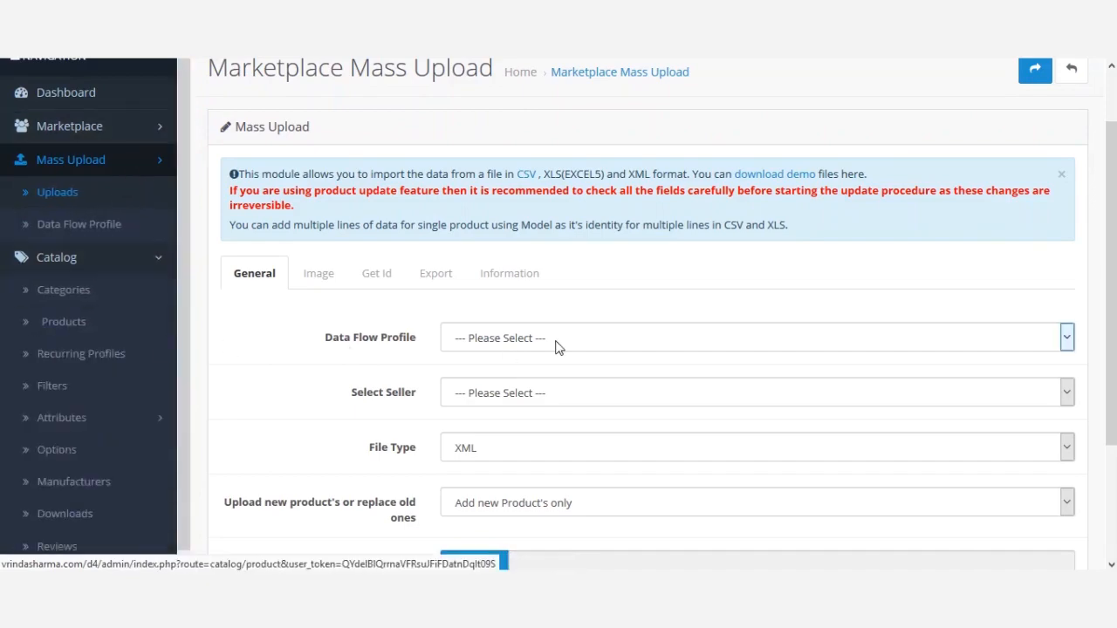
{"action": "scroll", "coordinate": [488, 364], "scroll_direction": "down", "scroll_amount": 1}
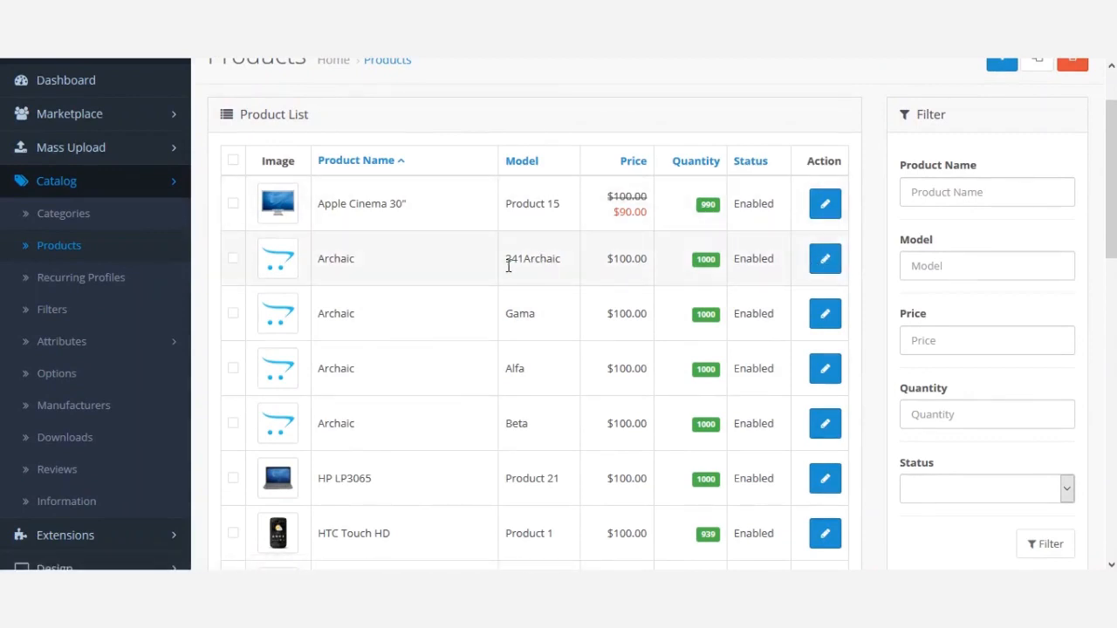
{"action": "left_click_drag", "start_coordinate": [506, 258], "coordinate": [563, 264]}
{"action": "left_click", "coordinate": [714, 108]}
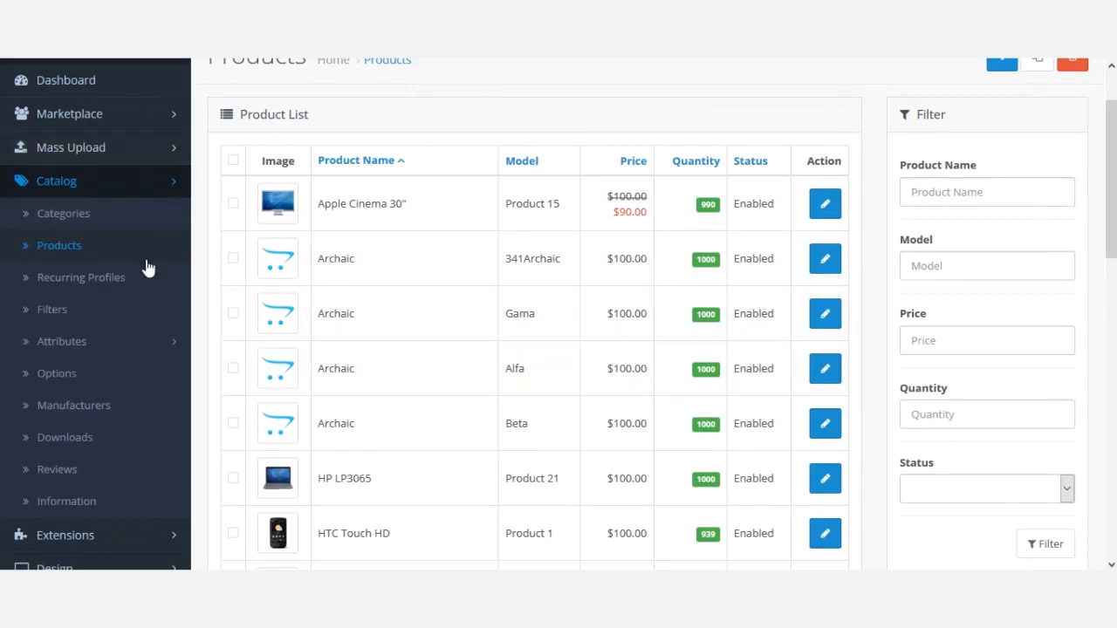
Step: Open the Mass Upload section's Data Flow Profile page
{"action": "scroll", "coordinate": [134, 338], "scroll_direction": "up", "scroll_amount": 2}
{"action": "left_click", "coordinate": [109, 241]}
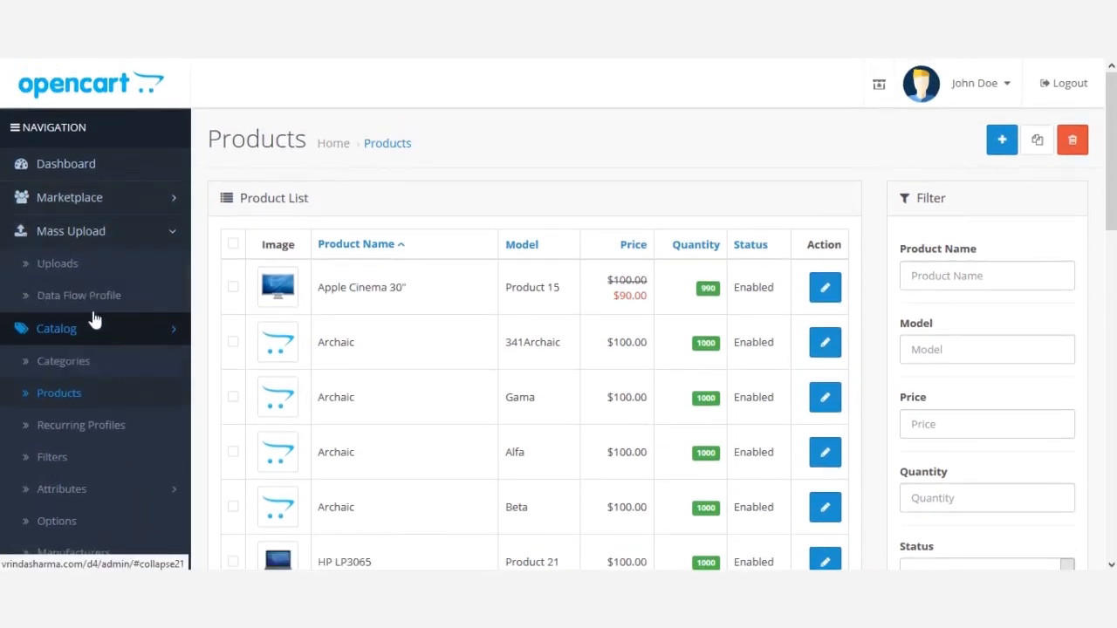
{"action": "left_click", "coordinate": [93, 297]}
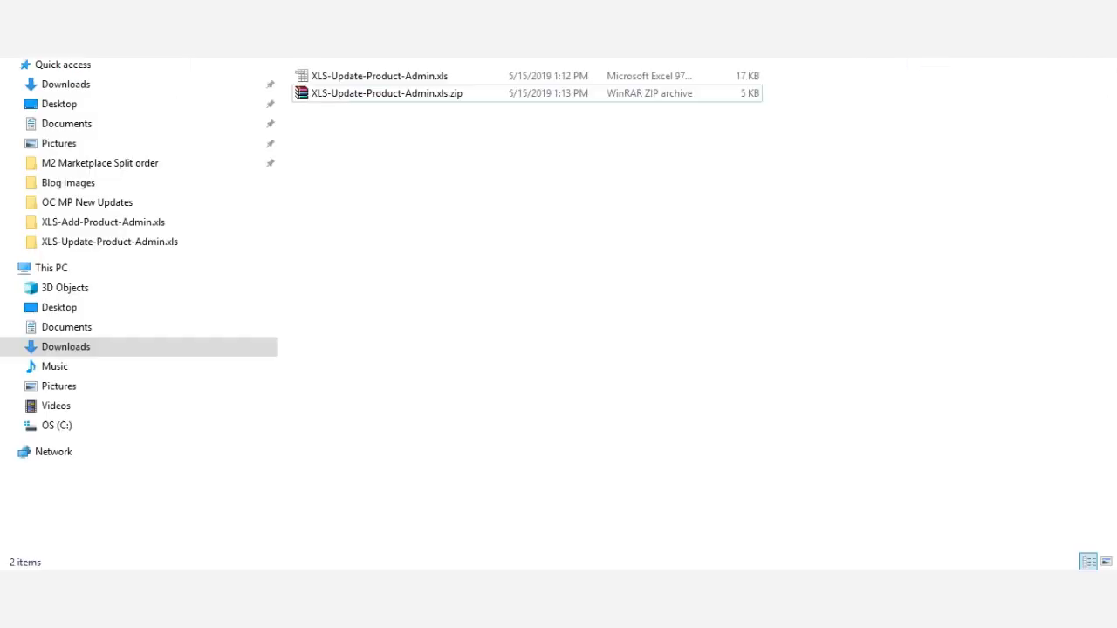
Step: Open XLS-Update-Product-Admin.xls and review its column headers, including model, sku and stock_status_id
{"action": "left_click", "coordinate": [360, 83]}
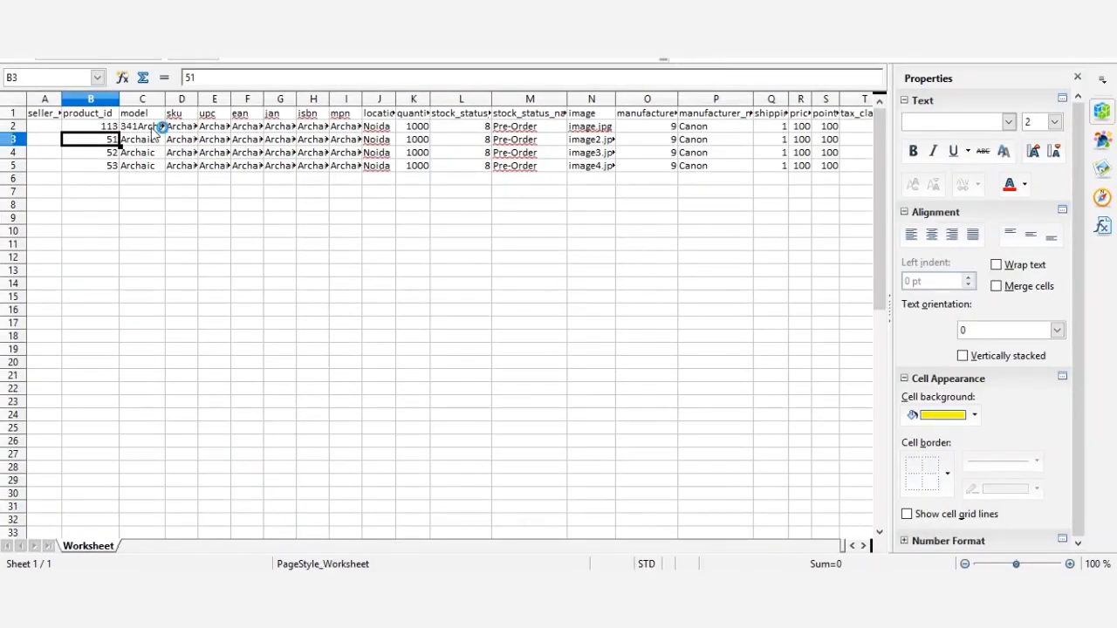
{"action": "left_click", "coordinate": [142, 114]}
{"action": "key", "text": "Right"}
{"action": "key", "text": "Right"}
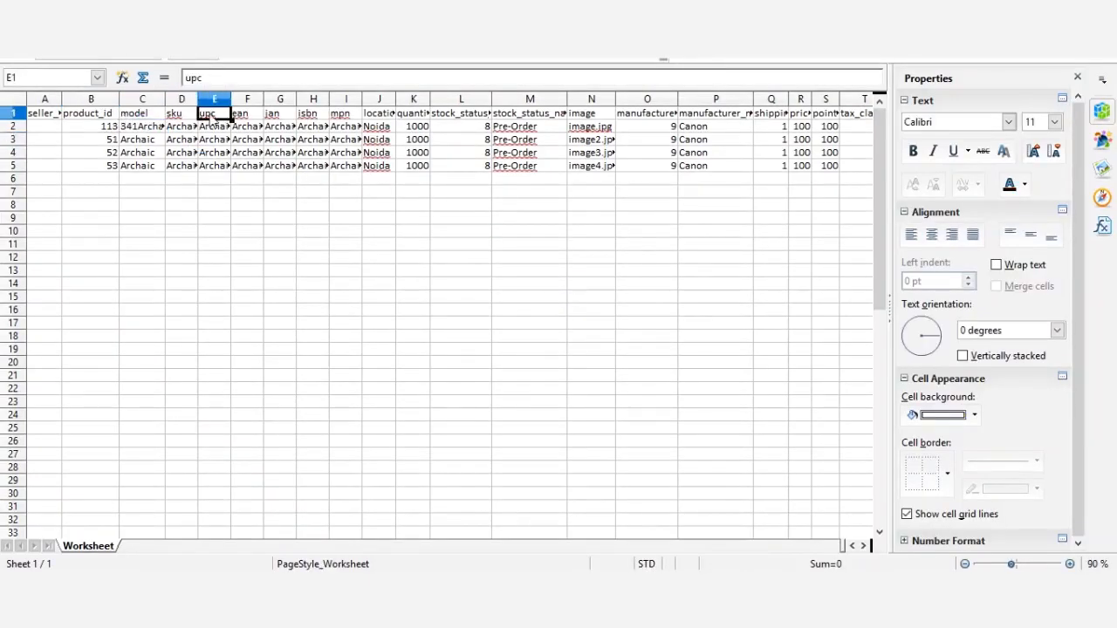
{"action": "key", "text": "Left"}
{"action": "key", "text": "Left"}
{"action": "left_click", "coordinate": [189, 120]}
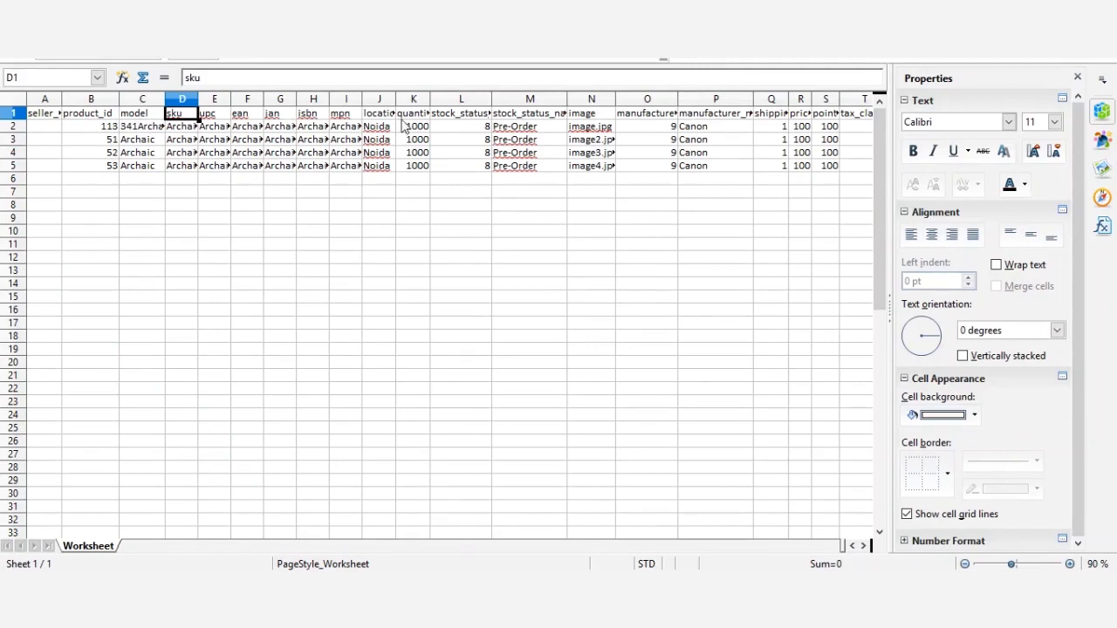
{"action": "left_click", "coordinate": [468, 120]}
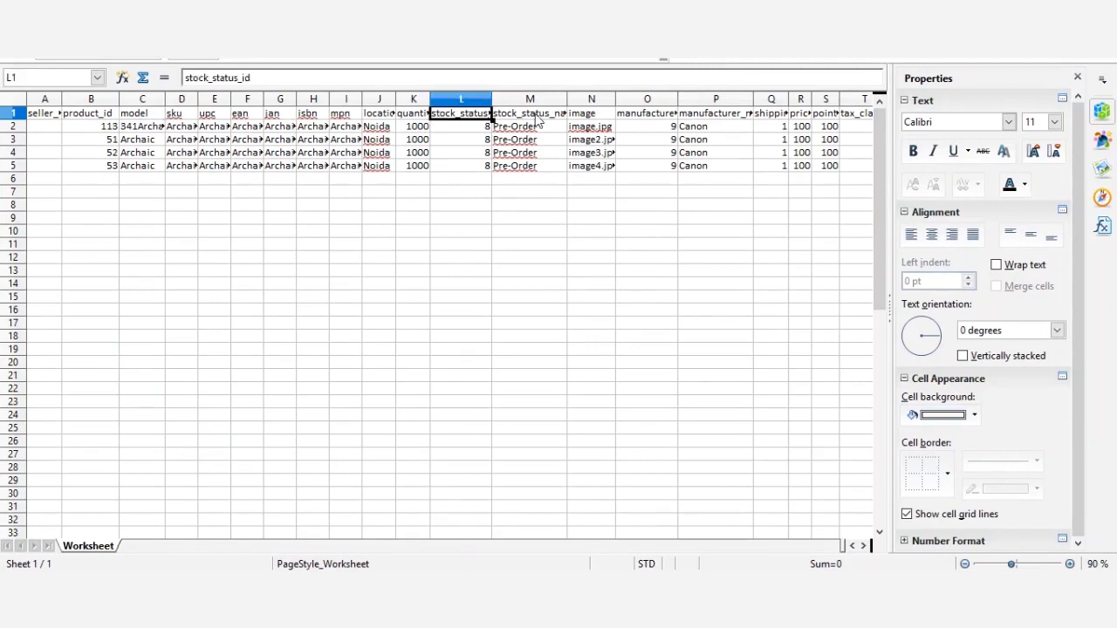
{"action": "left_click", "coordinate": [665, 120]}
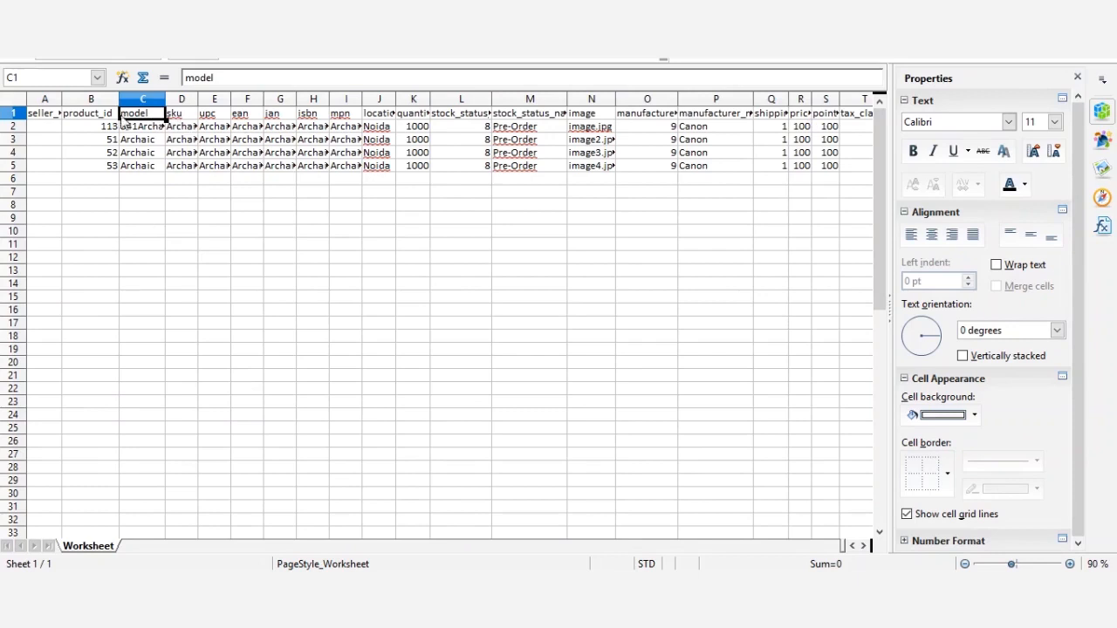
{"action": "left_click", "coordinate": [186, 120]}
{"action": "left_click", "coordinate": [133, 120]}
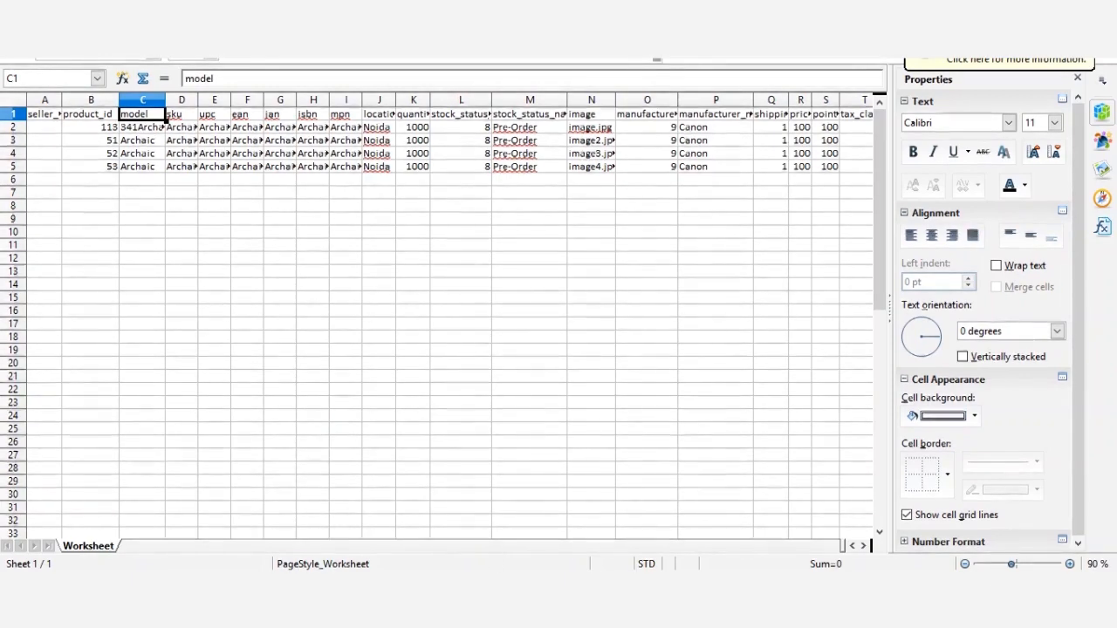
Step: Rename the model column header in cell C1 as proid and save the worksheet
{"action": "double_click", "coordinate": [149, 114]}
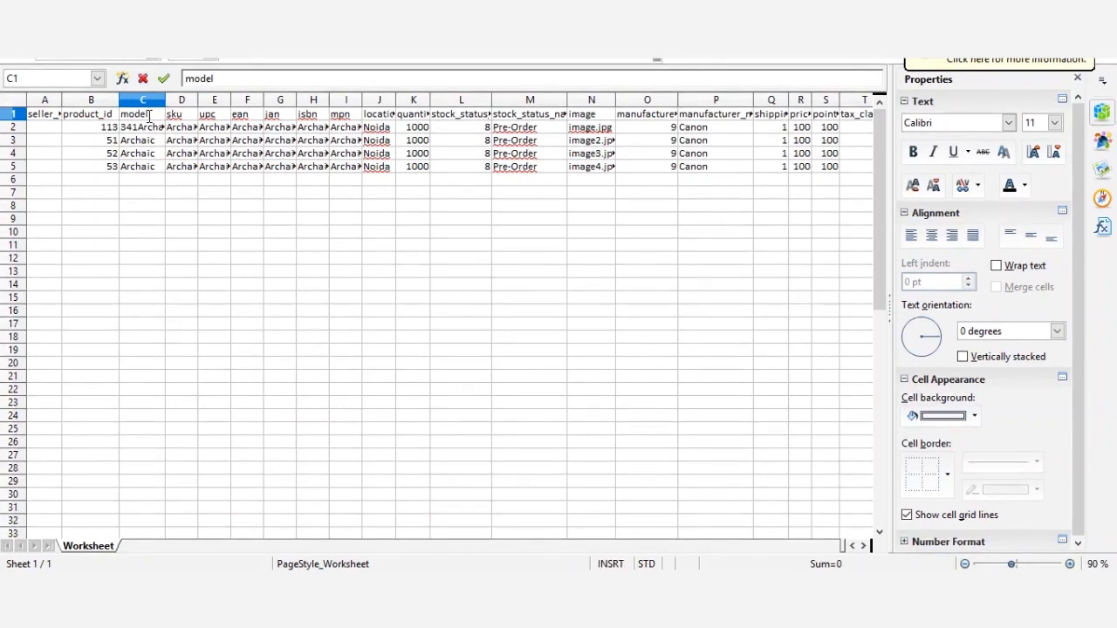
{"action": "key", "text": "BackSpace"}
{"action": "key", "text": "BackSpace"}
{"action": "key", "text": "BackSpace"}
{"action": "key", "text": "BackSpace"}
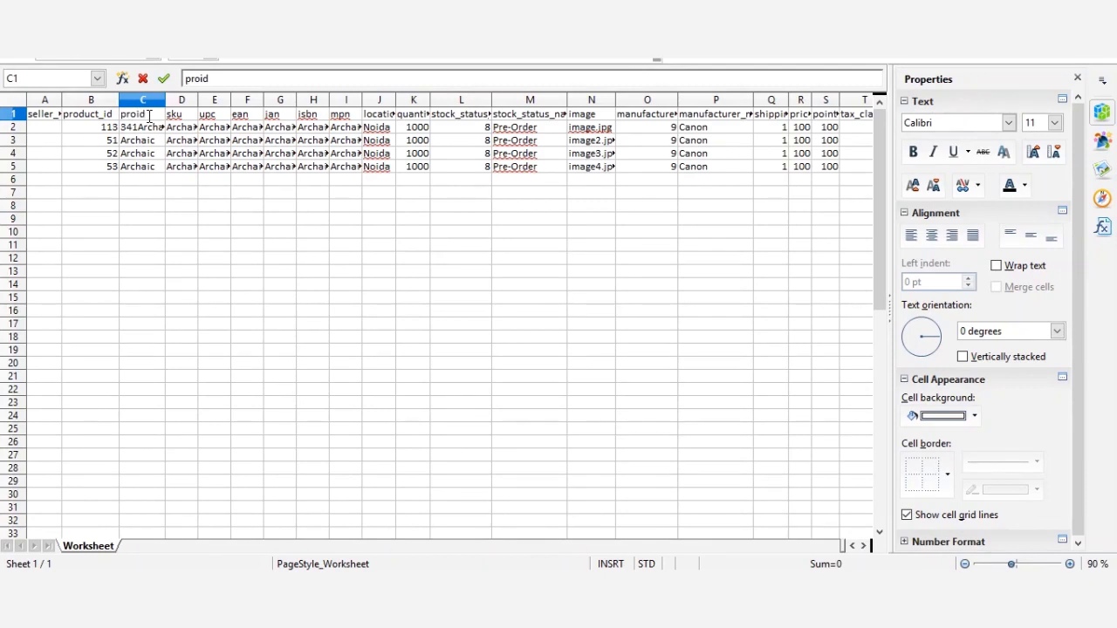
{"action": "left_click", "coordinate": [124, 218]}
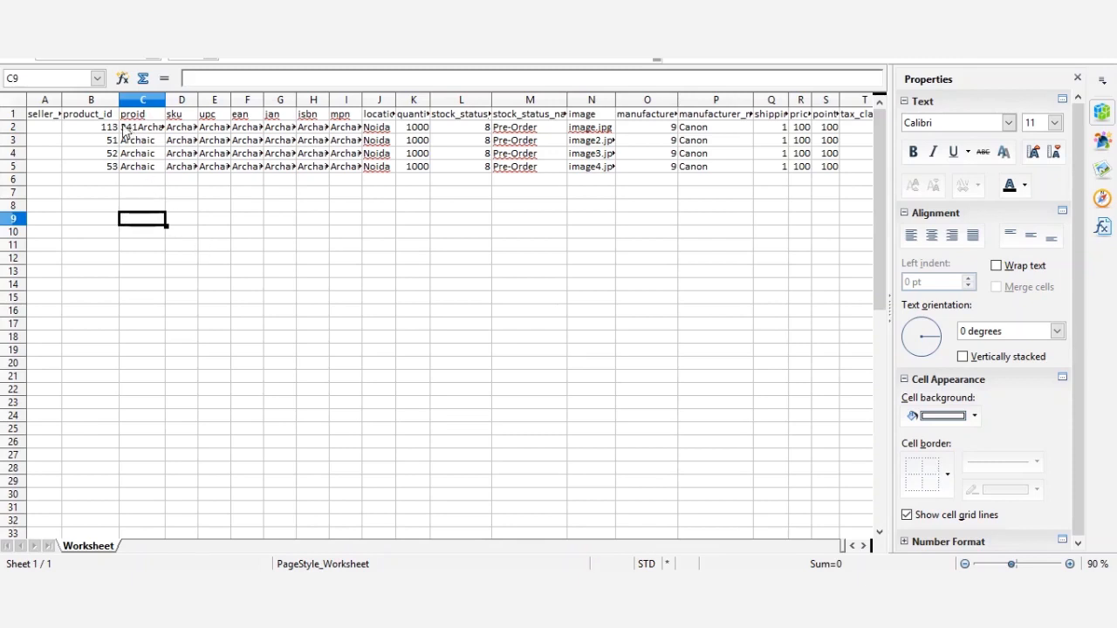
{"action": "left_click_drag", "start_coordinate": [125, 129], "coordinate": [746, 126]}
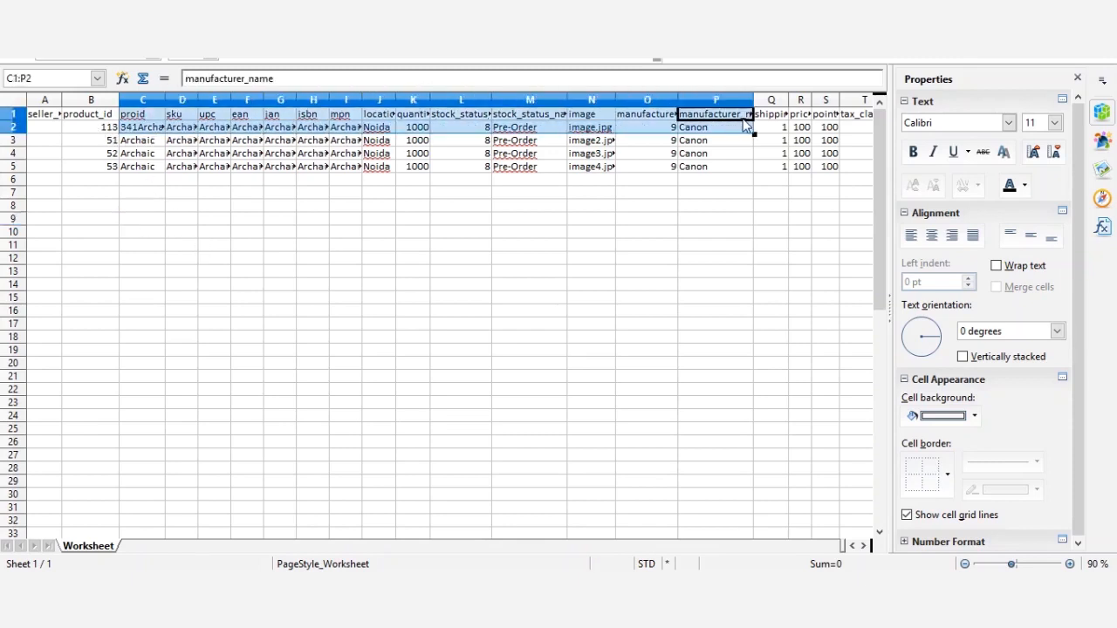
{"action": "key", "text": "ctrl+s"}
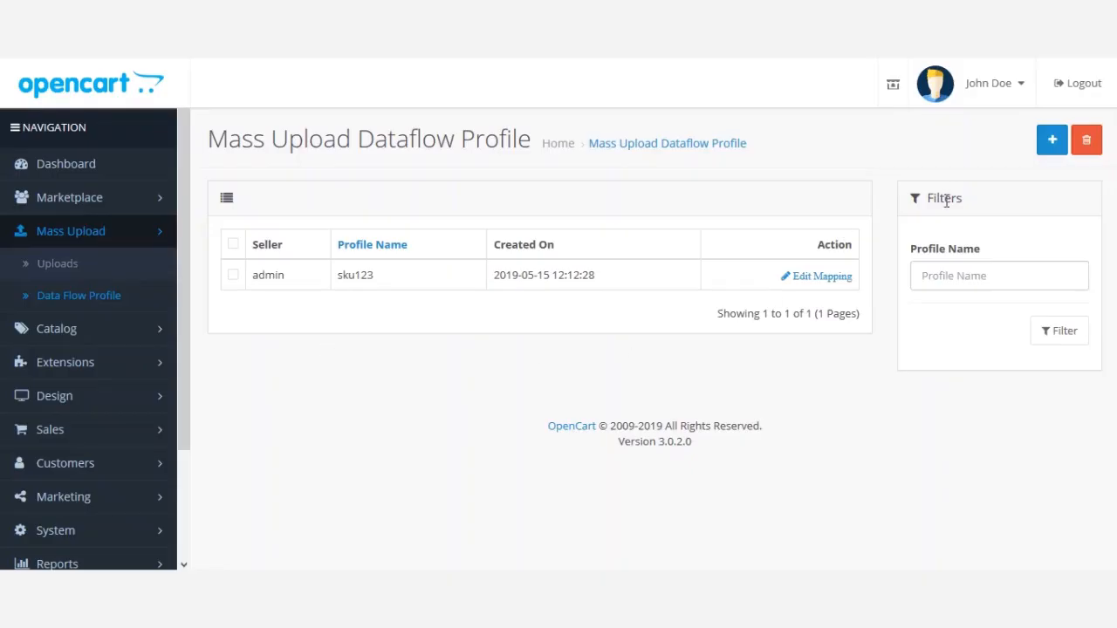
Step: Create a data flow profile named Manula in the OpenCart admin and add an attribute mapping row
{"action": "left_click", "coordinate": [1051, 140]}
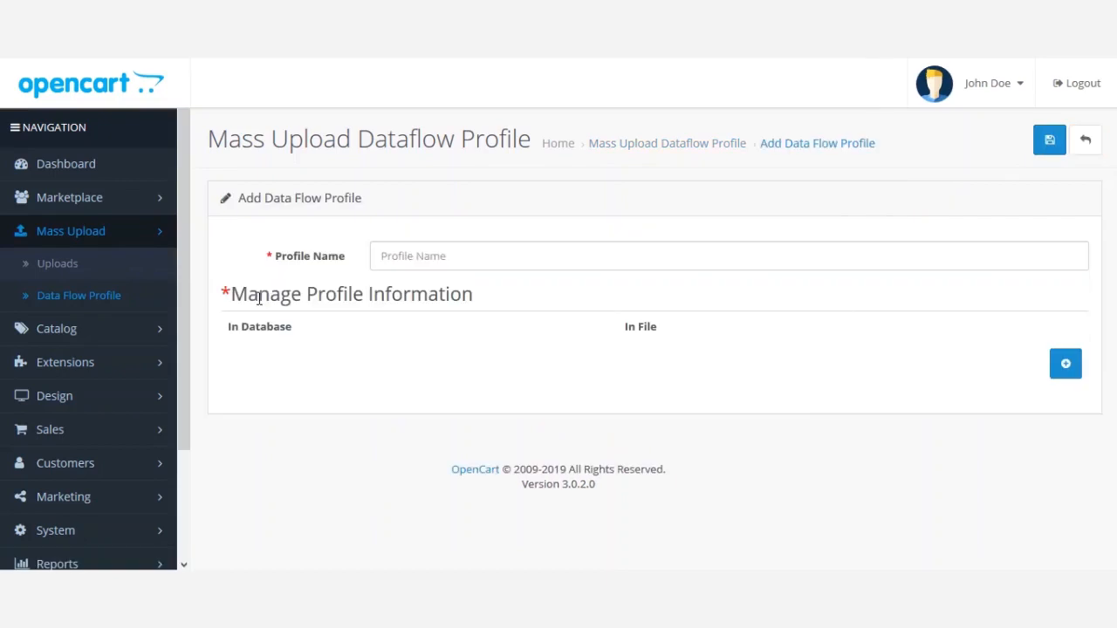
{"action": "left_click", "coordinate": [431, 245]}
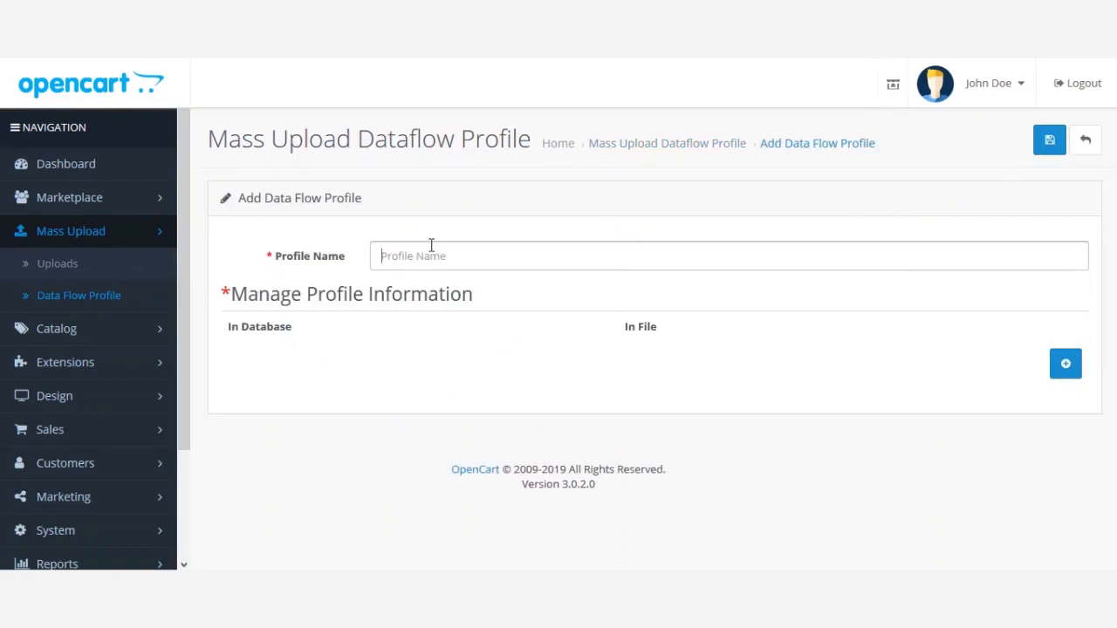
{"action": "type", "text": "Manula"}
{"action": "left_click", "coordinate": [1060, 364]}
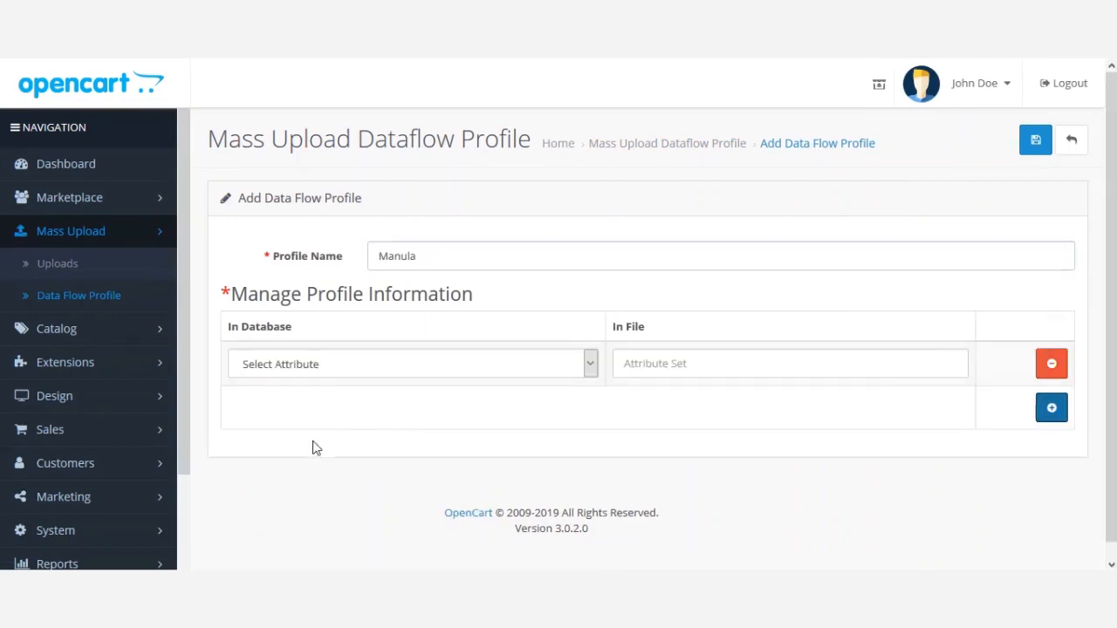
Step: Map the database attribute model to the file column proid in the profile's mapping row
{"action": "left_click", "coordinate": [324, 370]}
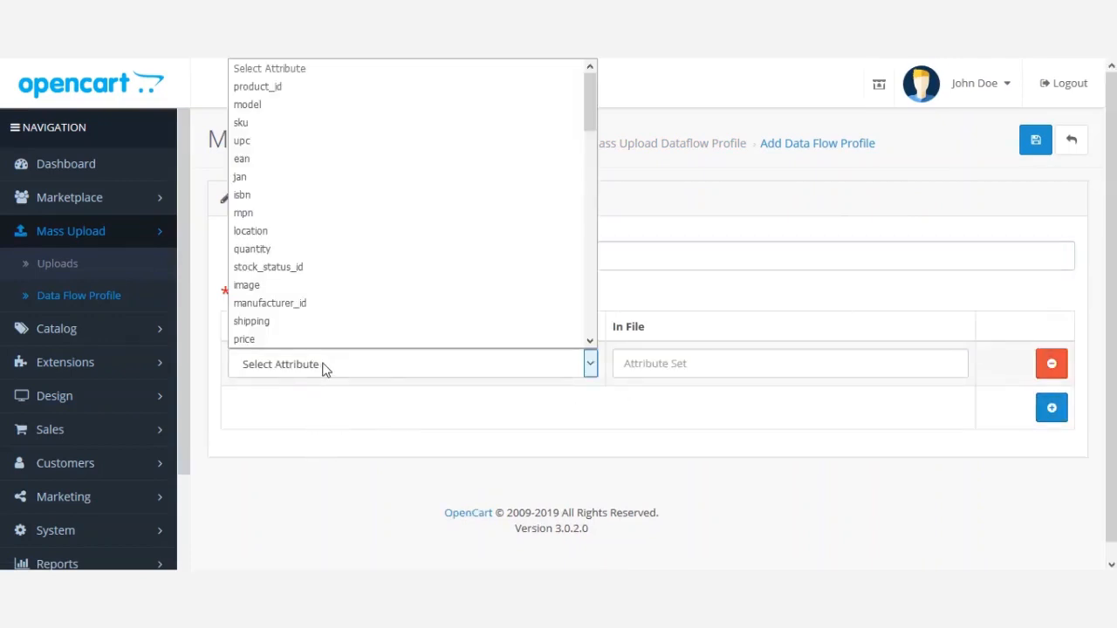
{"action": "left_click", "coordinate": [319, 88]}
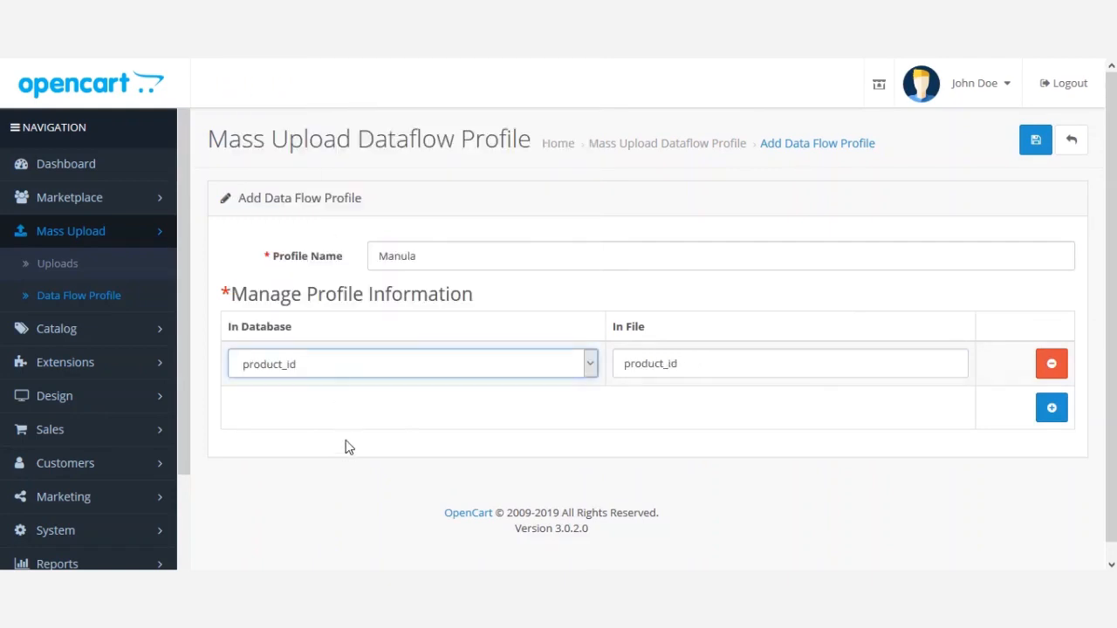
{"action": "left_click", "coordinate": [331, 372]}
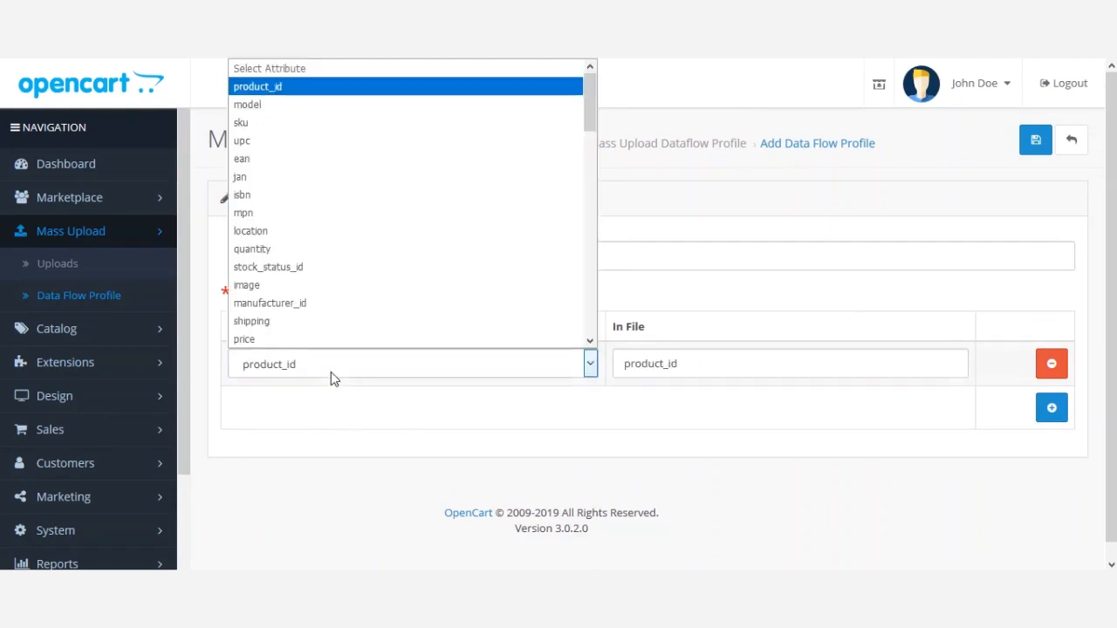
{"action": "left_click", "coordinate": [266, 102]}
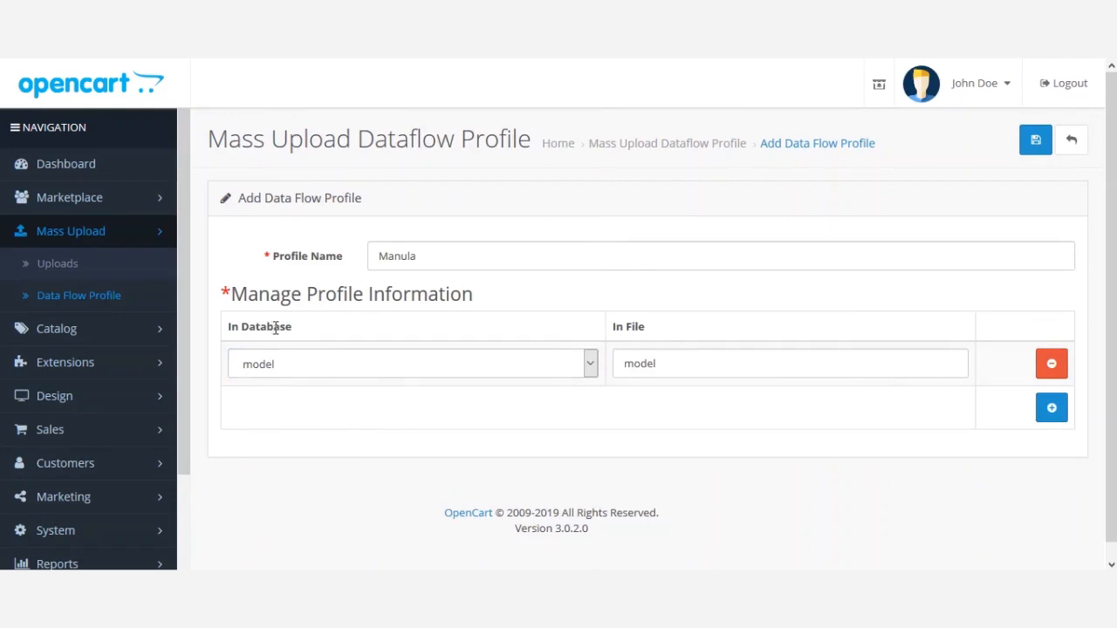
{"action": "left_click_drag", "start_coordinate": [288, 330], "coordinate": [237, 330]}
{"action": "left_click", "coordinate": [324, 416]}
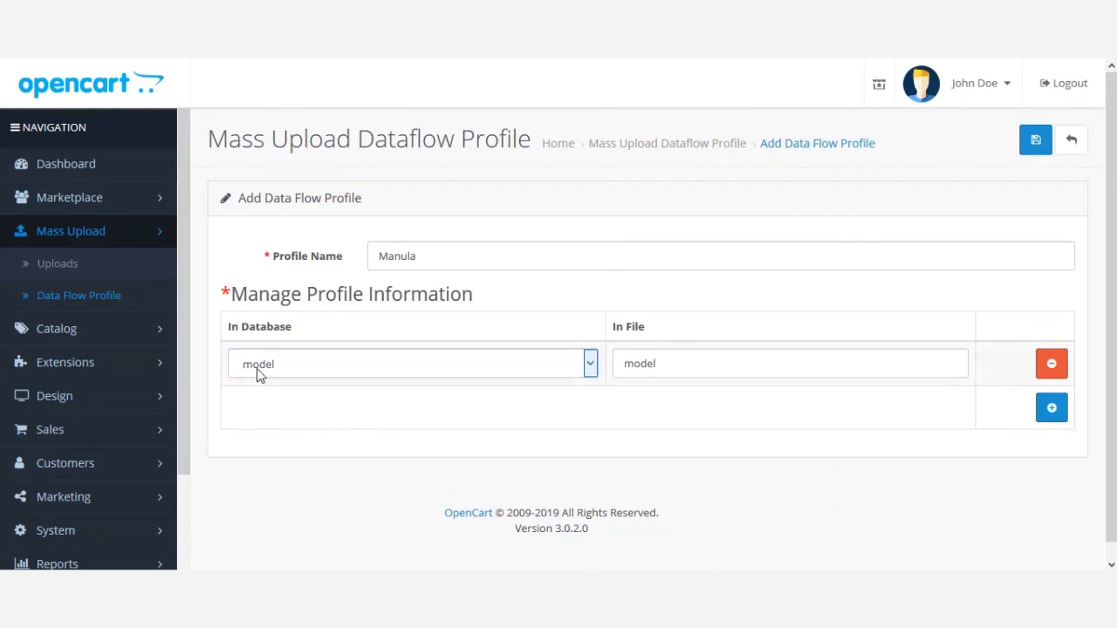
{"action": "left_click_drag", "start_coordinate": [648, 328], "coordinate": [605, 332]}
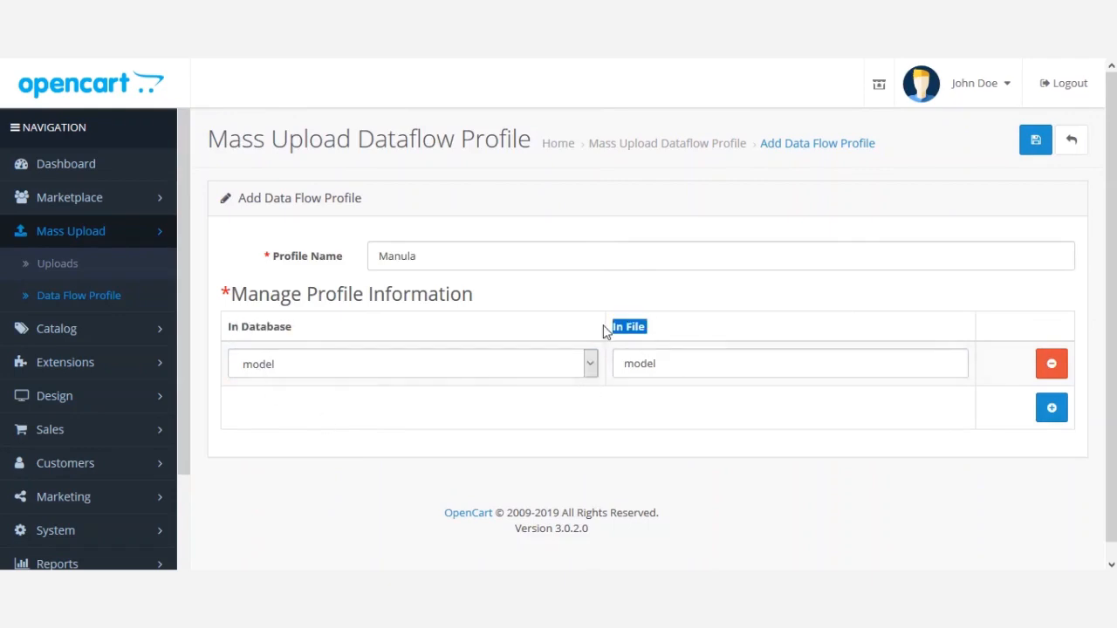
{"action": "left_click_drag", "start_coordinate": [668, 369], "coordinate": [589, 367]}
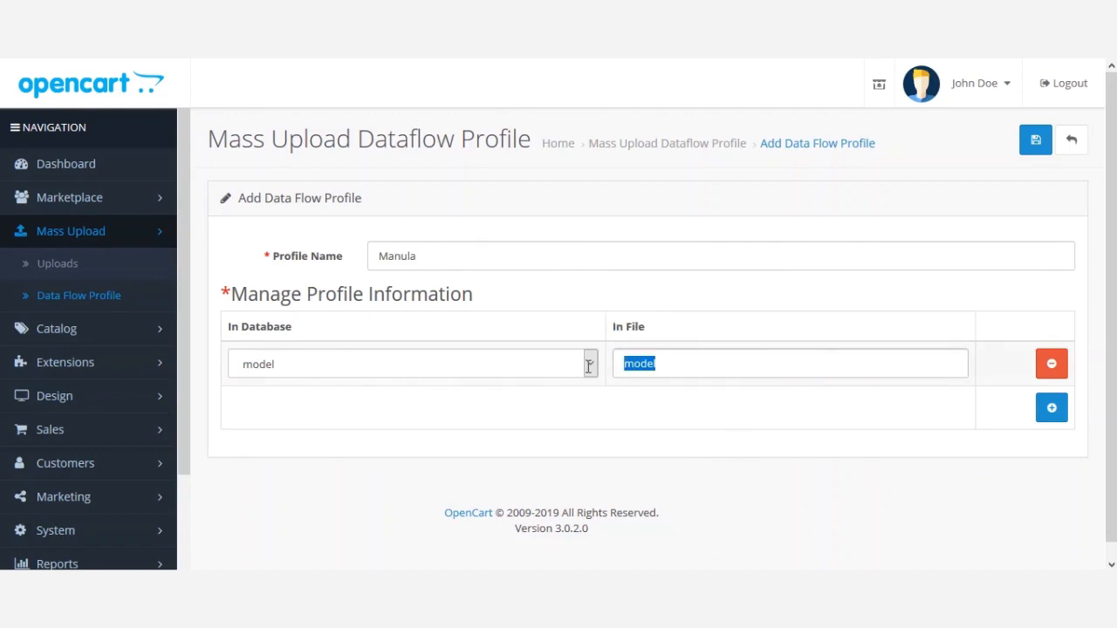
{"action": "type", "text": "proid"}
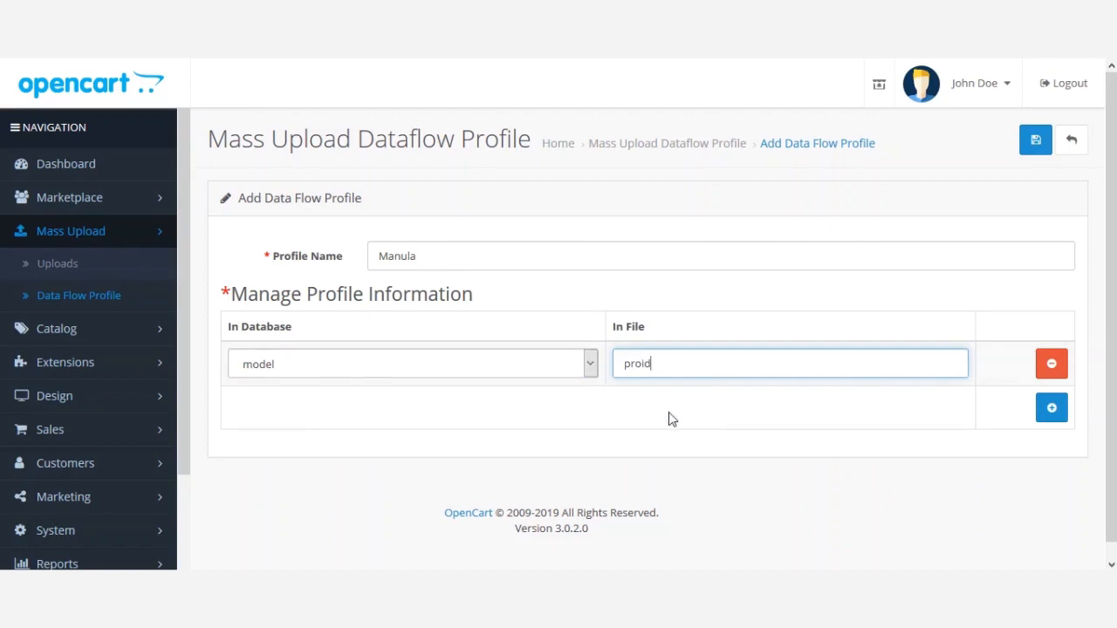
Step: Add a second mapping row linking the database attribute shipping to the file column ship
{"action": "left_click", "coordinate": [1051, 407]}
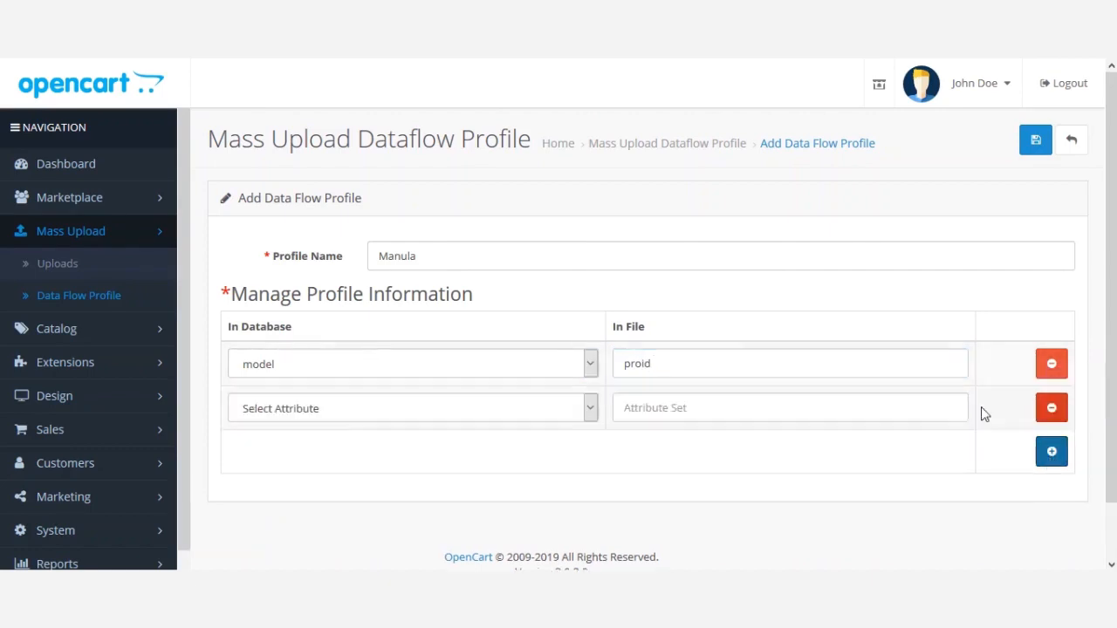
{"action": "left_click", "coordinate": [289, 408]}
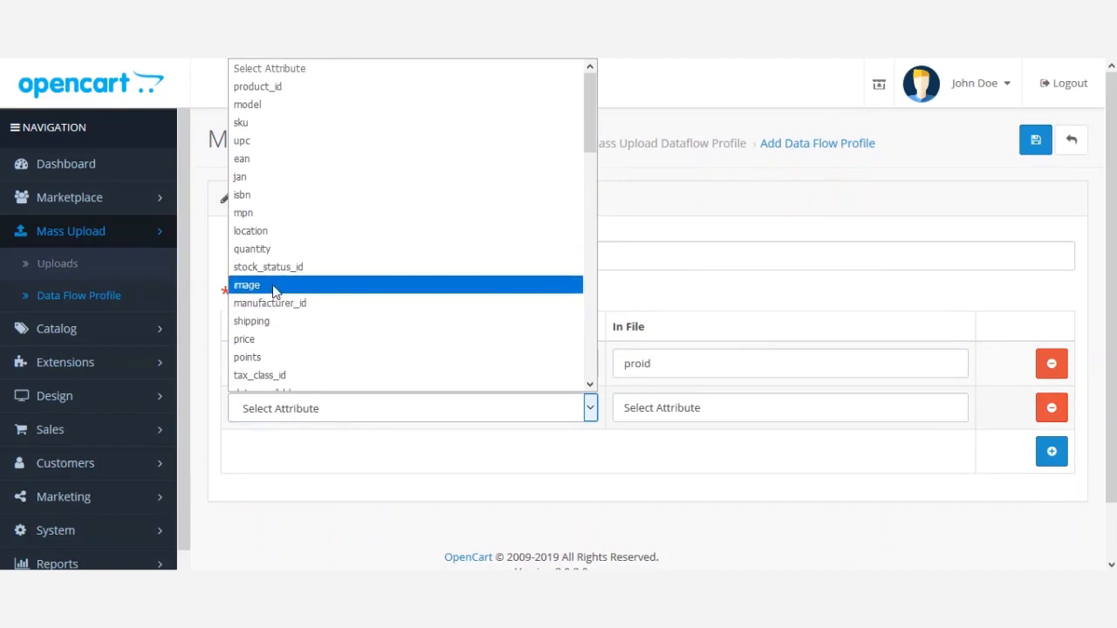
{"action": "left_click", "coordinate": [277, 321]}
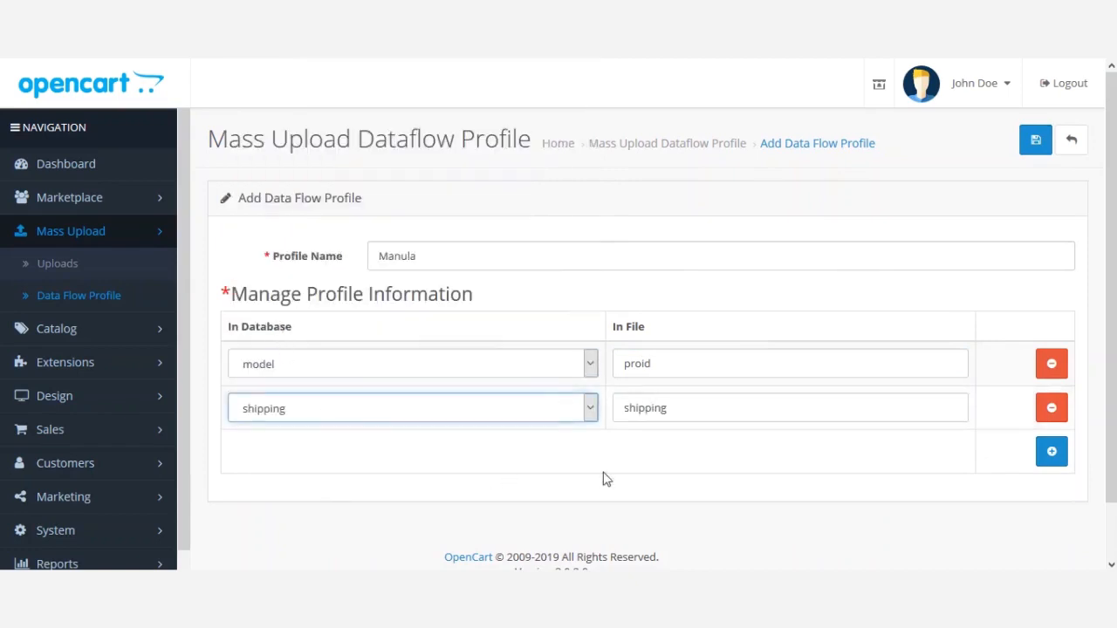
{"action": "double_click", "coordinate": [634, 408]}
{"action": "type", "text": "shi"}
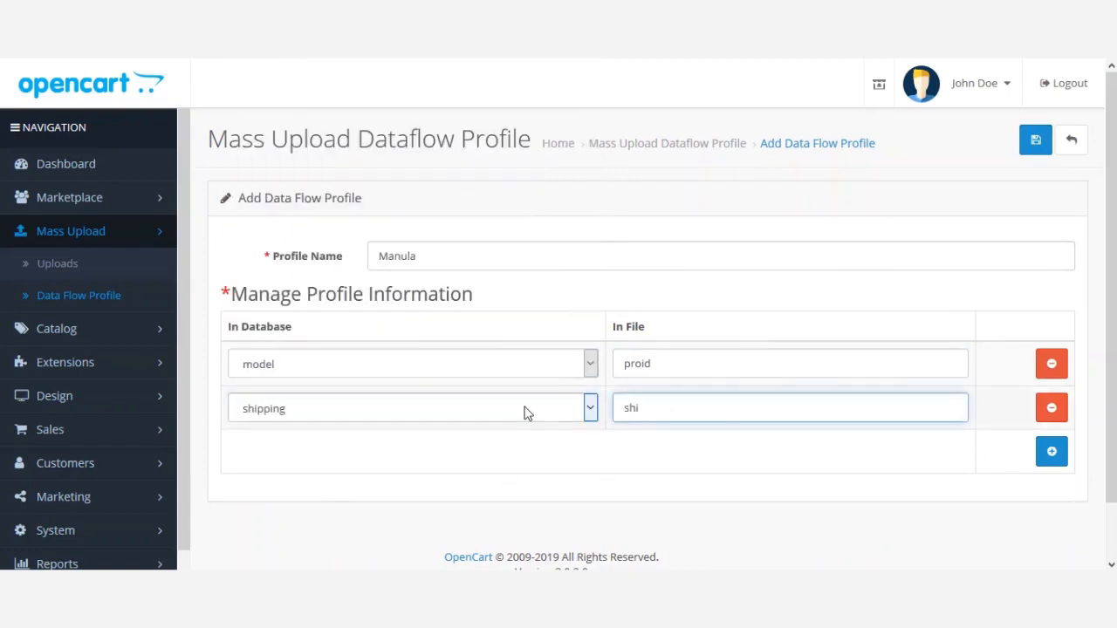
{"action": "left_click", "coordinate": [599, 449]}
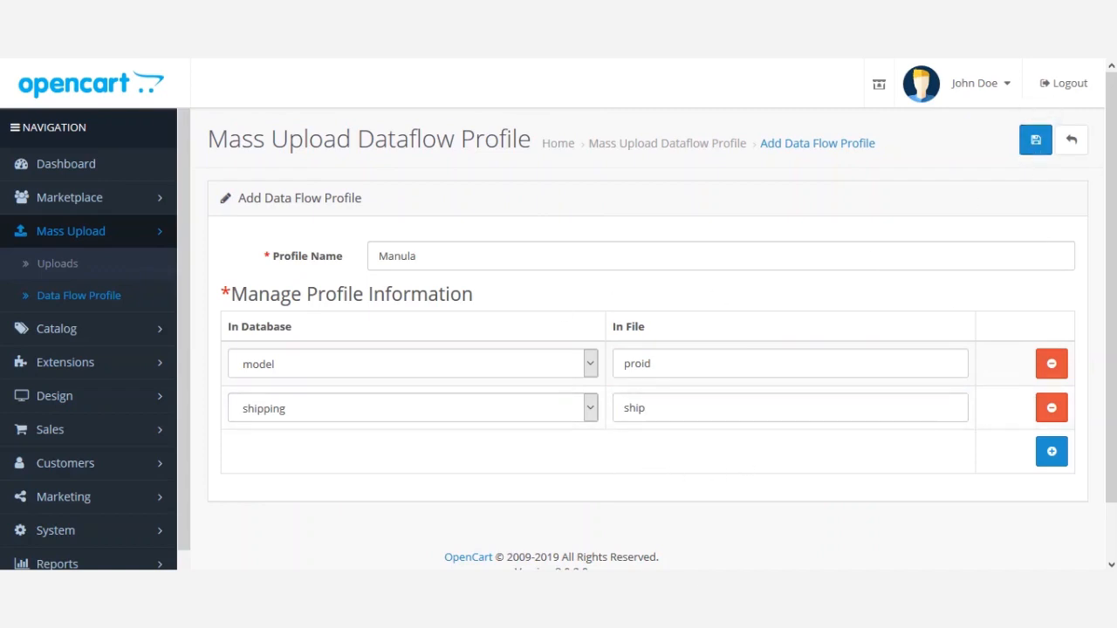
Step: Switch to the product spreadsheet and change the header in cell C1 to model
{"action": "mouse_move", "coordinate": [567, 580]}
{"action": "left_click", "coordinate": [655, 581]}
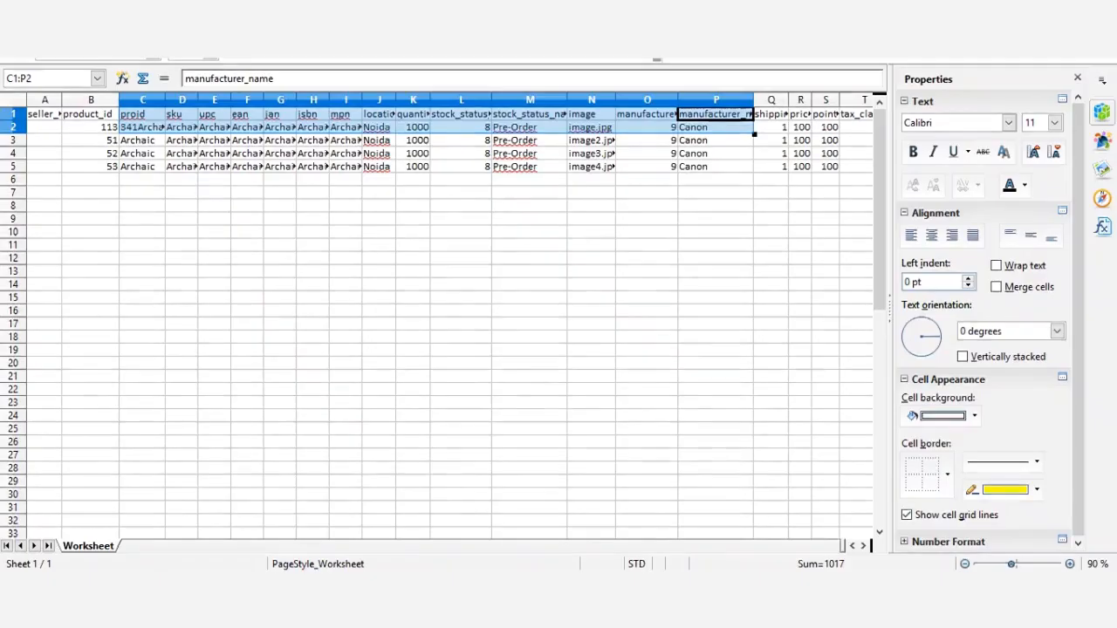
{"action": "left_click", "coordinate": [193, 206]}
{"action": "left_click", "coordinate": [96, 114]}
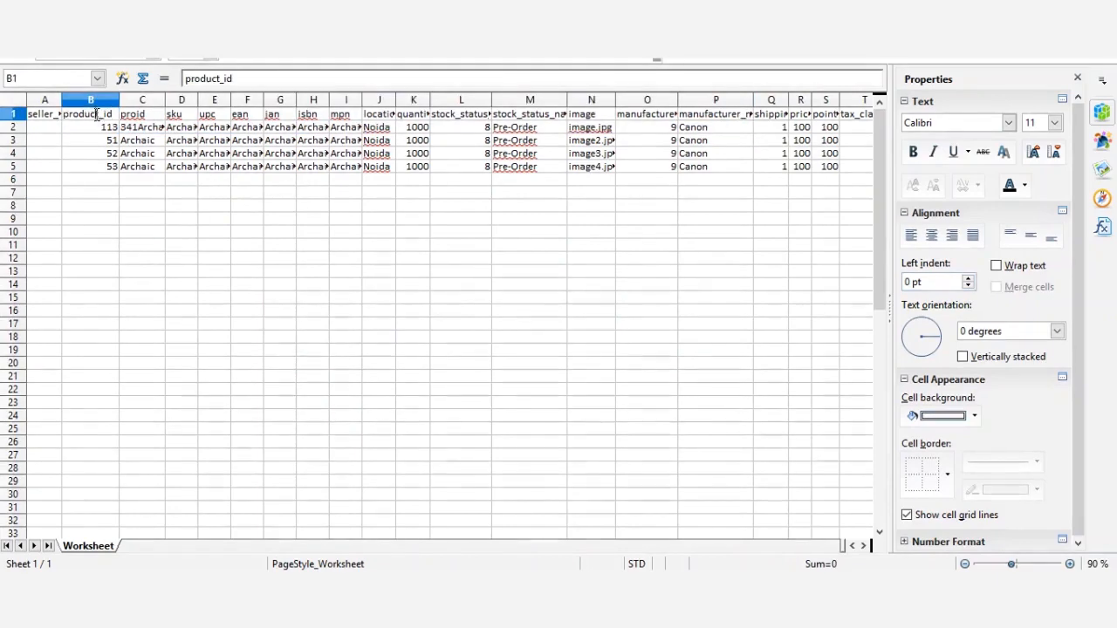
{"action": "left_click", "coordinate": [157, 113]}
{"action": "double_click", "coordinate": [157, 113]}
{"action": "key", "text": "BackSpace"}
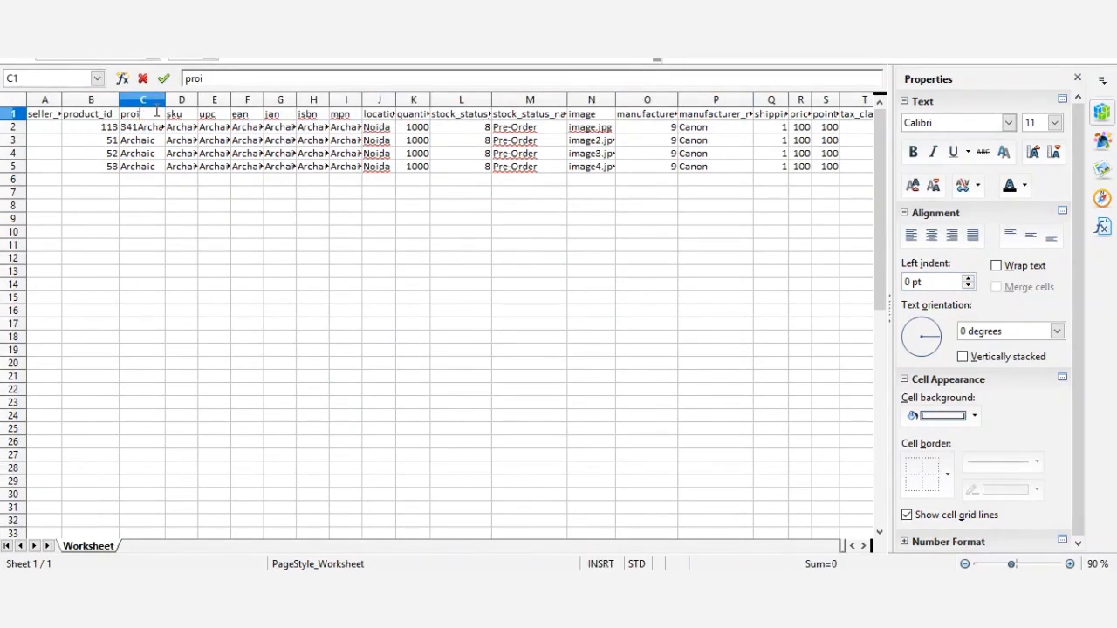
{"action": "key", "text": "Return"}
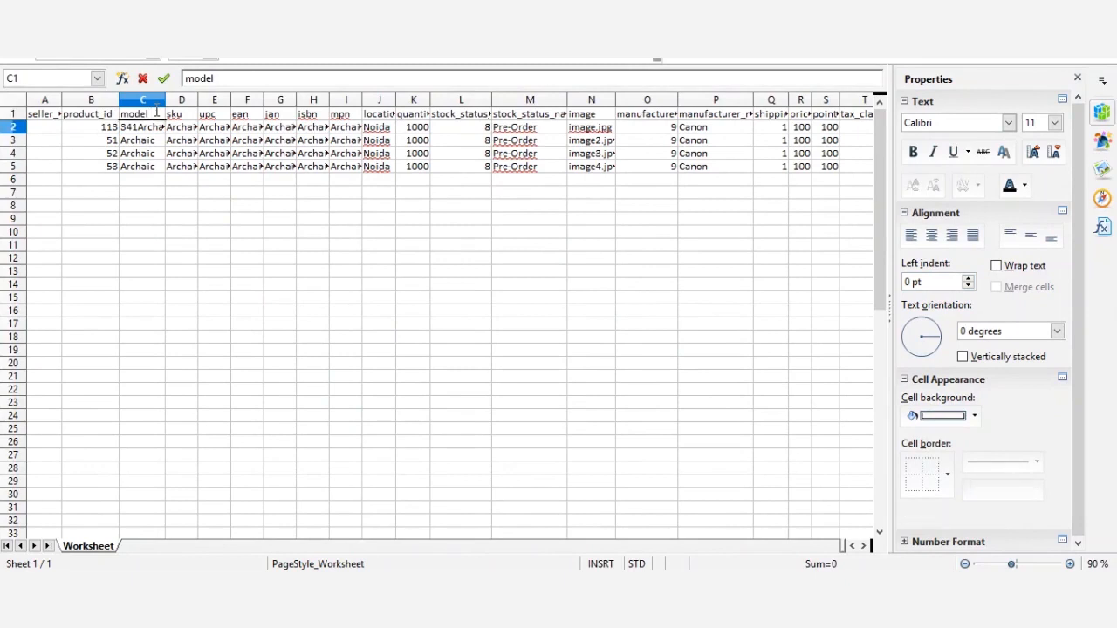
{"action": "left_click", "coordinate": [174, 193]}
Step: Restore the header in cell C1 to proid
{"action": "left_click", "coordinate": [136, 115]}
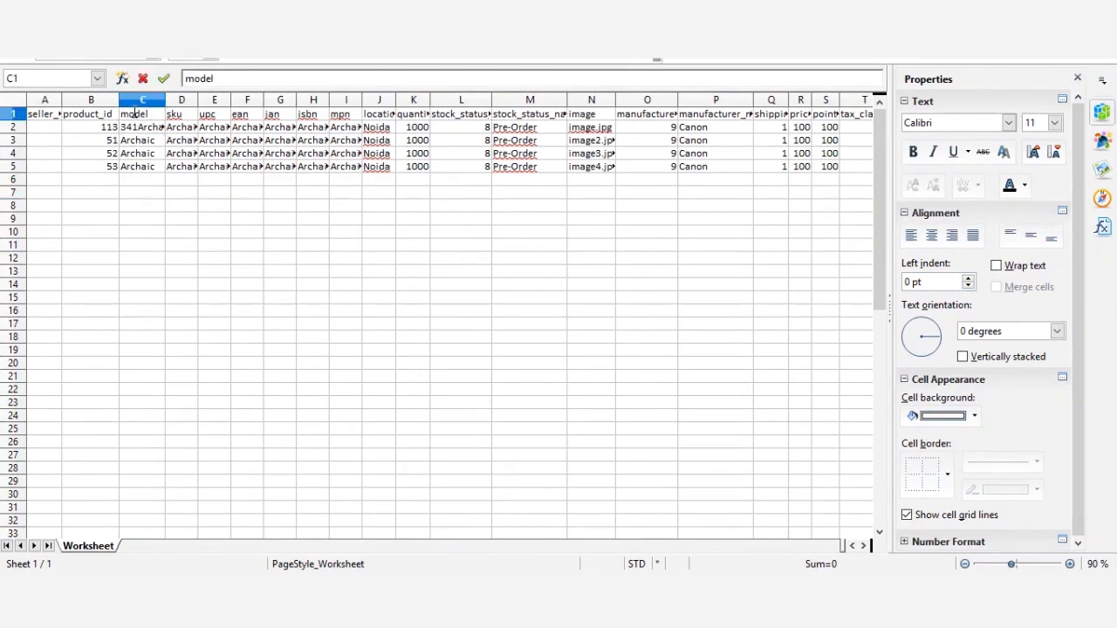
{"action": "double_click", "coordinate": [136, 114]}
{"action": "double_click", "coordinate": [135, 113]}
{"action": "type", "text": "p"}
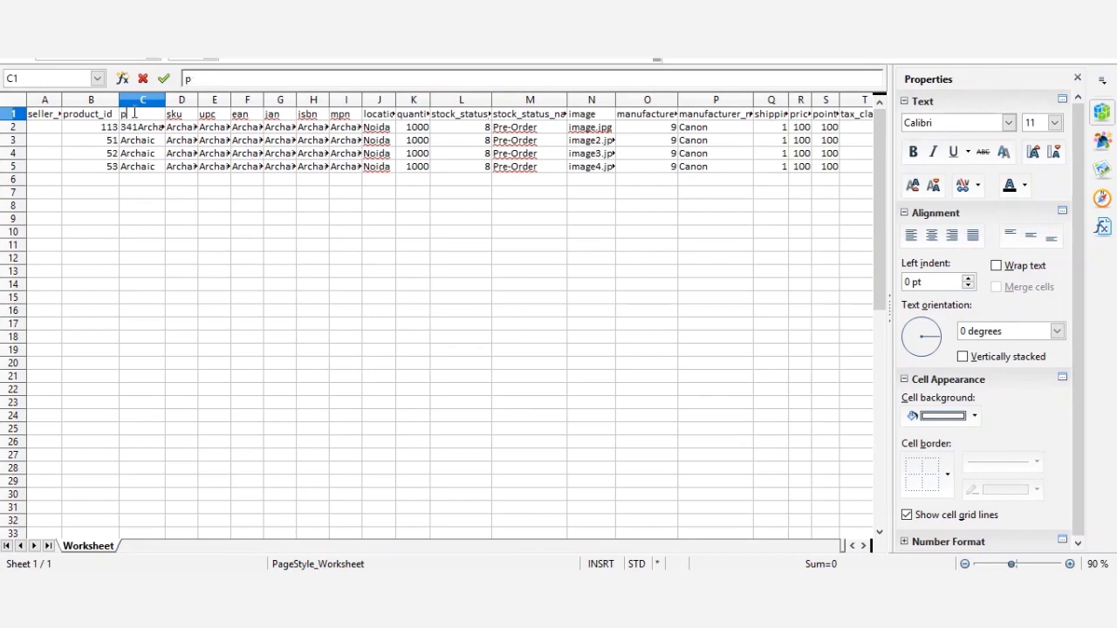
{"action": "type", "text": "roid"}
{"action": "left_click", "coordinate": [194, 208]}
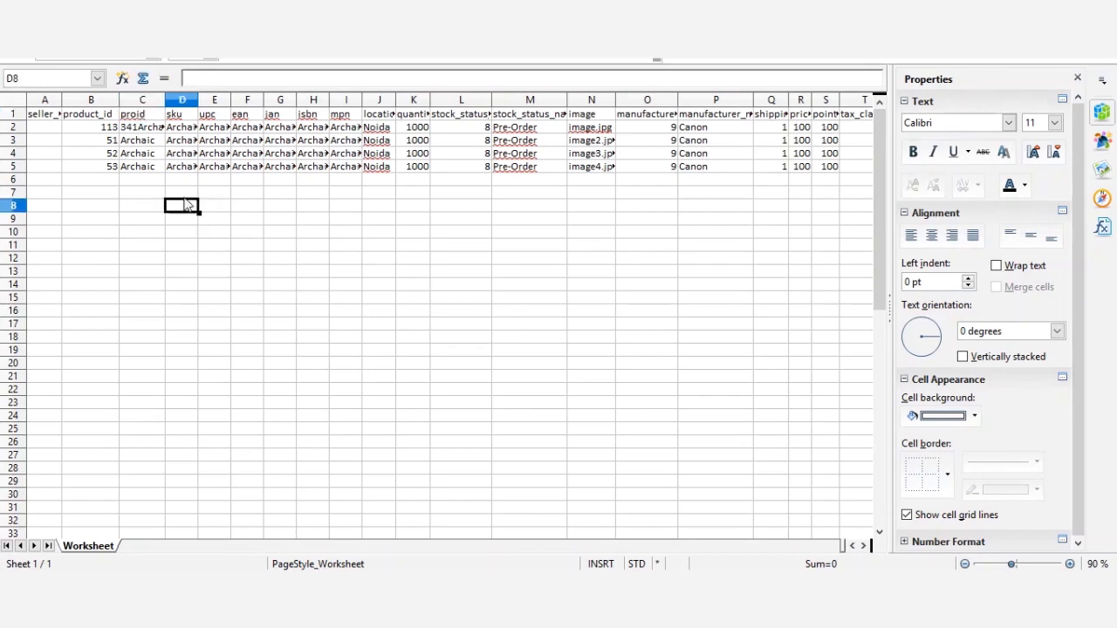
{"action": "left_click", "coordinate": [215, 208]}
{"action": "left_click", "coordinate": [161, 209]}
{"action": "left_click", "coordinate": [144, 192]}
{"action": "left_click", "coordinate": [184, 192]}
{"action": "left_click", "coordinate": [150, 117]}
{"action": "left_click", "coordinate": [204, 210]}
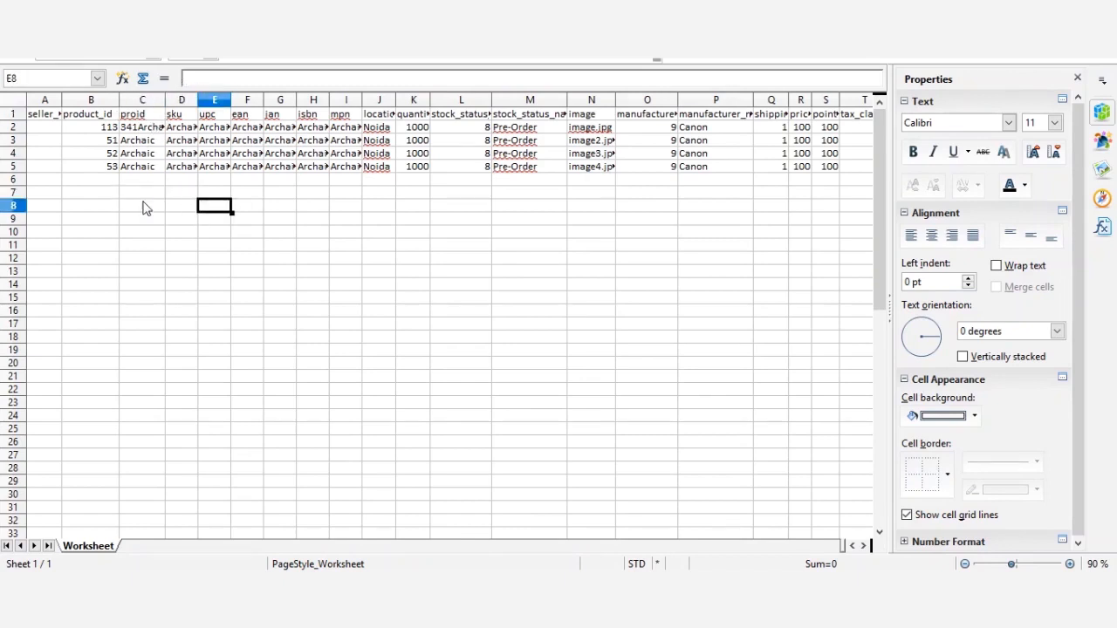
{"action": "left_click", "coordinate": [145, 207]}
{"action": "left_click", "coordinate": [187, 196]}
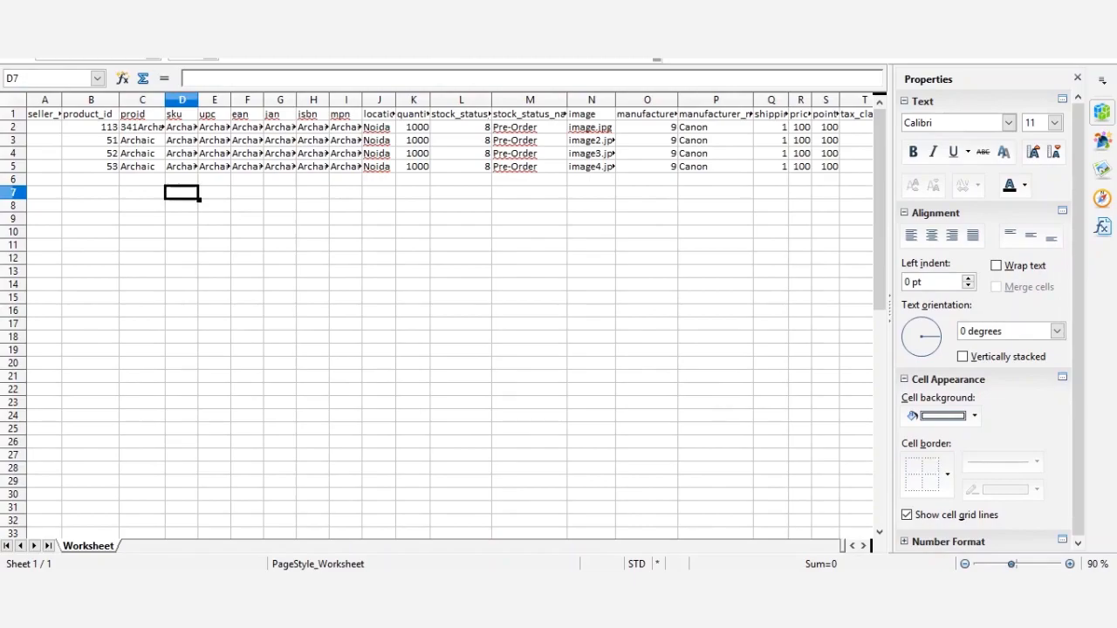
Step: Return to the OpenCart admin, remove the shipping mapping row and save the Manula data flow profile
{"action": "key", "text": "alt+Tab"}
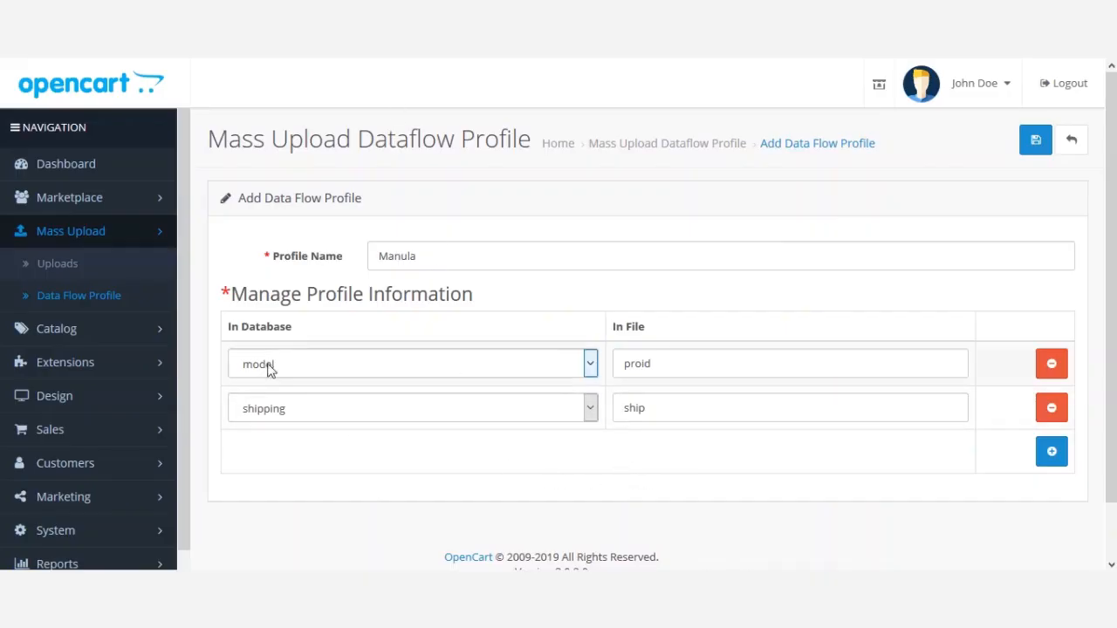
{"action": "left_click", "coordinate": [1052, 410]}
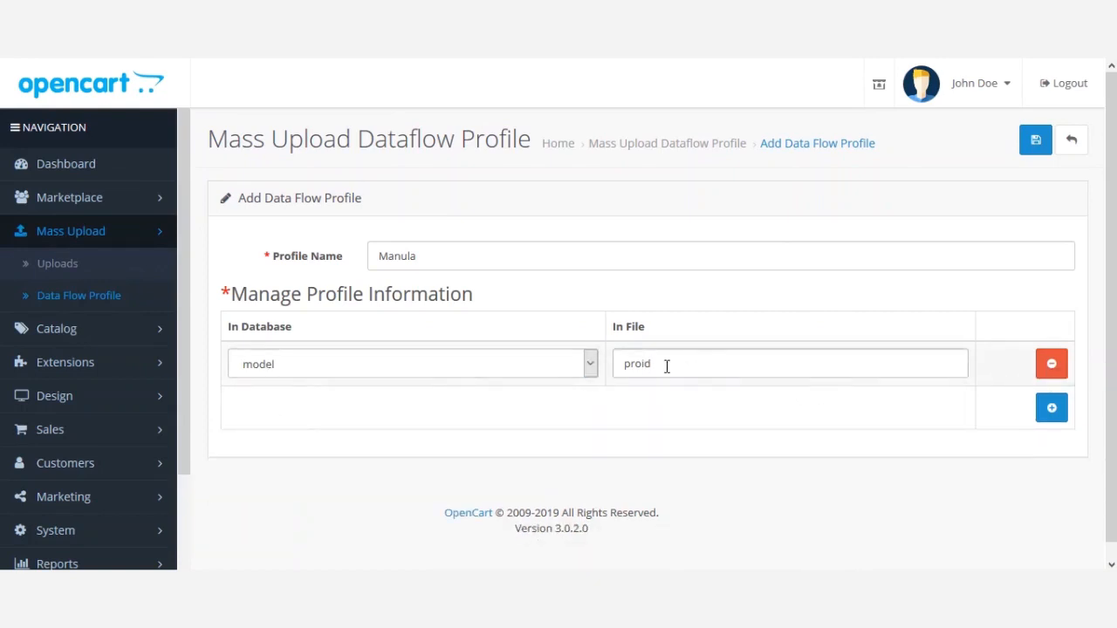
{"action": "left_click", "coordinate": [1036, 139]}
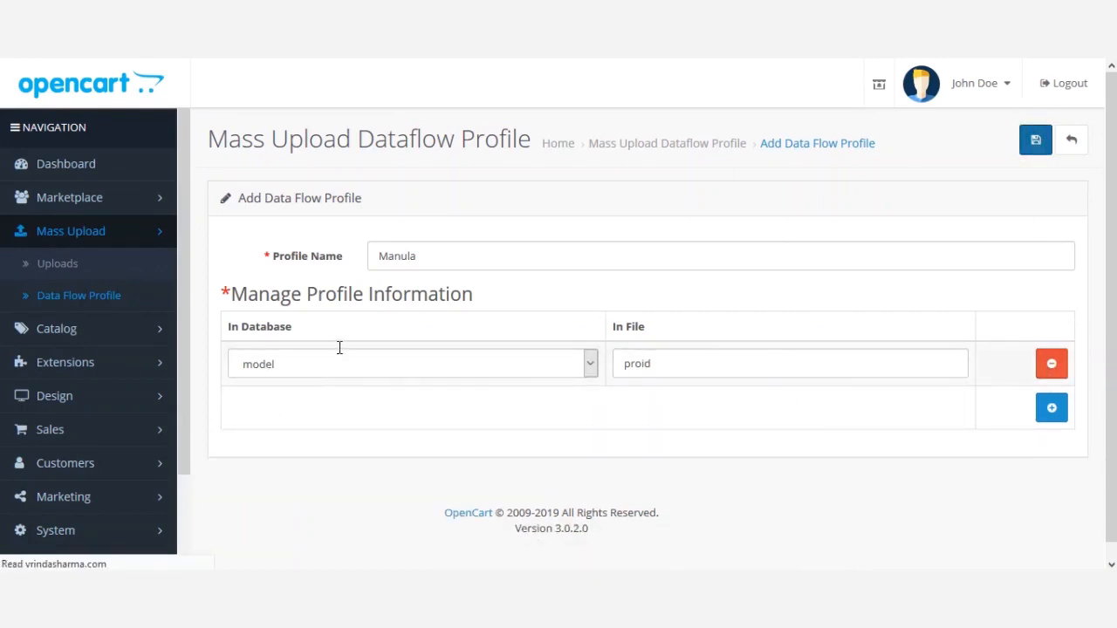
Step: Open the Mass Upload section's Uploads page and choose Manula - admin as the data flow profile
{"action": "left_click", "coordinate": [88, 276]}
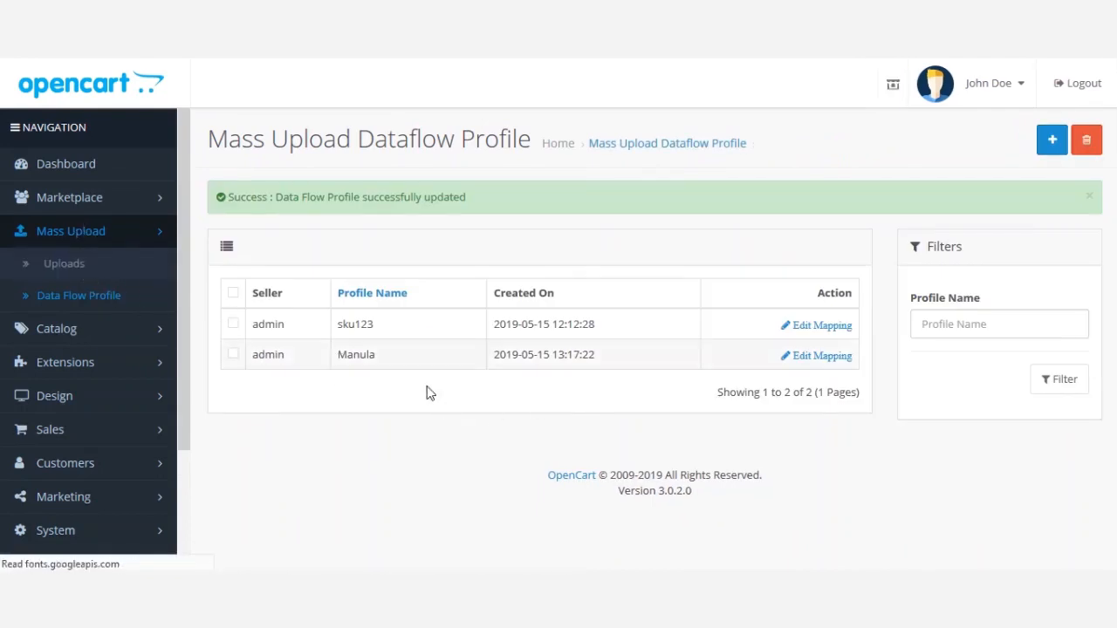
{"action": "left_click", "coordinate": [546, 410]}
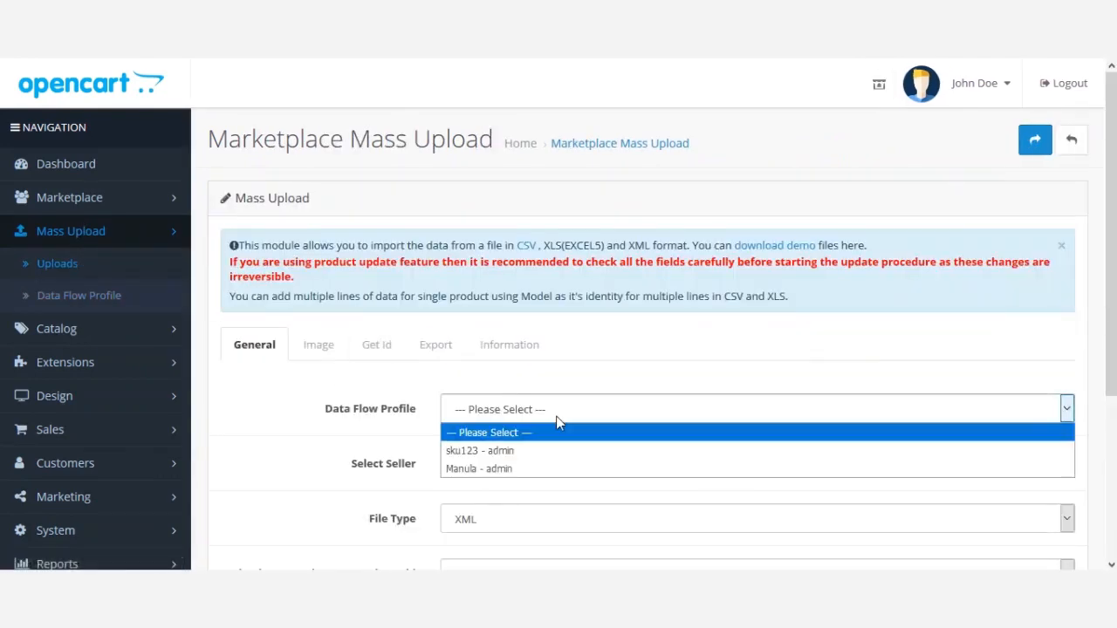
{"action": "left_click", "coordinate": [502, 474]}
Step: Set the seller to Admin Products, the file type to XLS and the upload mode to Update Old Product's
{"action": "scroll", "coordinate": [339, 428], "scroll_direction": "down", "scroll_amount": 3}
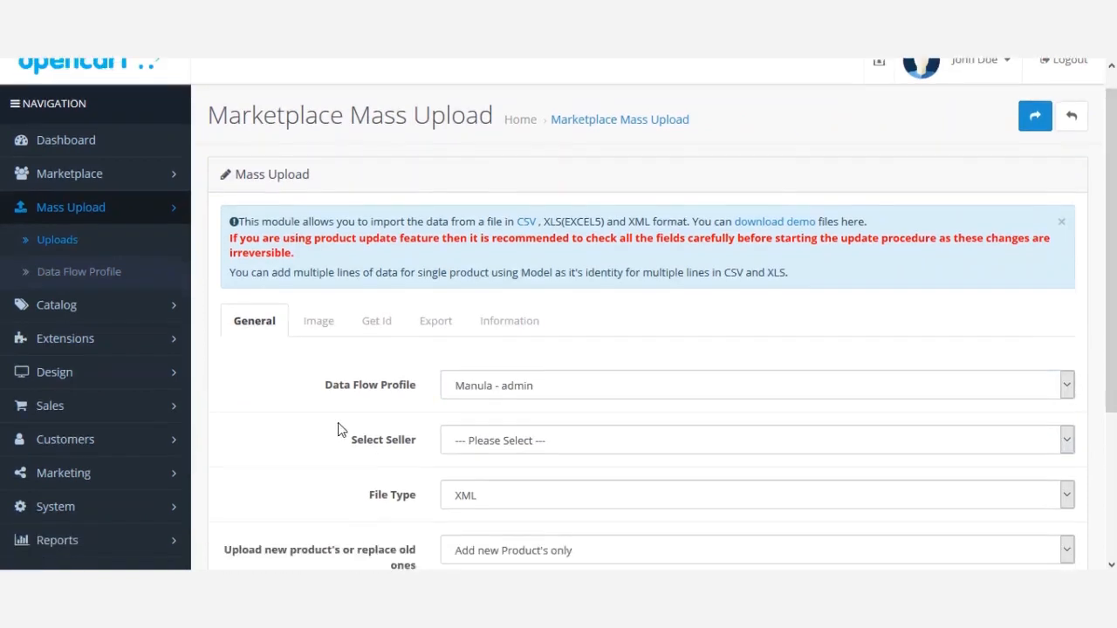
{"action": "left_click", "coordinate": [474, 231]}
{"action": "left_click", "coordinate": [474, 287]}
{"action": "left_click", "coordinate": [474, 292]}
{"action": "left_click", "coordinate": [474, 325]}
{"action": "left_click", "coordinate": [479, 349]}
{"action": "left_click", "coordinate": [475, 384]}
Step: Attach XLS-Update-Product-Admin.xls.zip as the upload file and submit the mass product update
{"action": "left_click", "coordinate": [474, 394]}
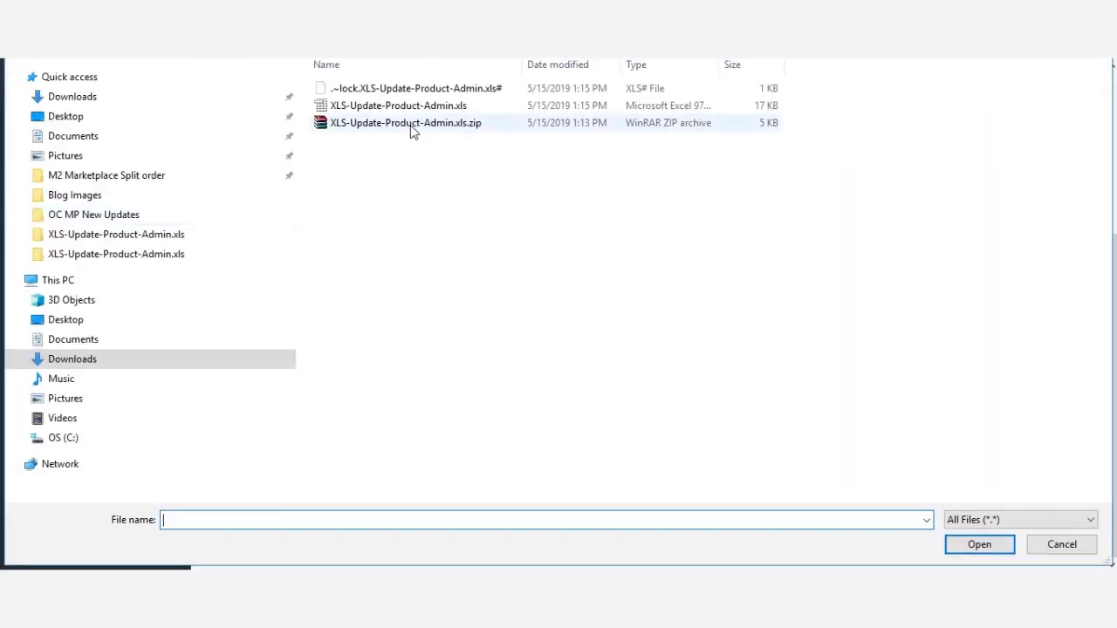
{"action": "double_click", "coordinate": [410, 124]}
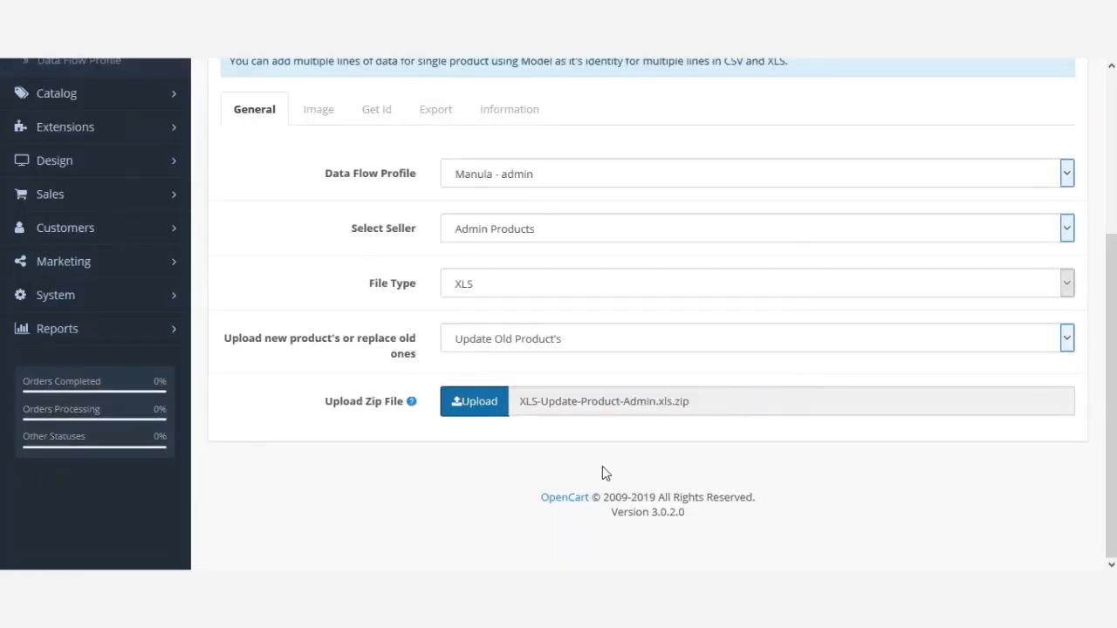
{"action": "scroll", "coordinate": [602, 471], "scroll_direction": "up", "scroll_amount": 3}
{"action": "left_click", "coordinate": [1030, 144]}
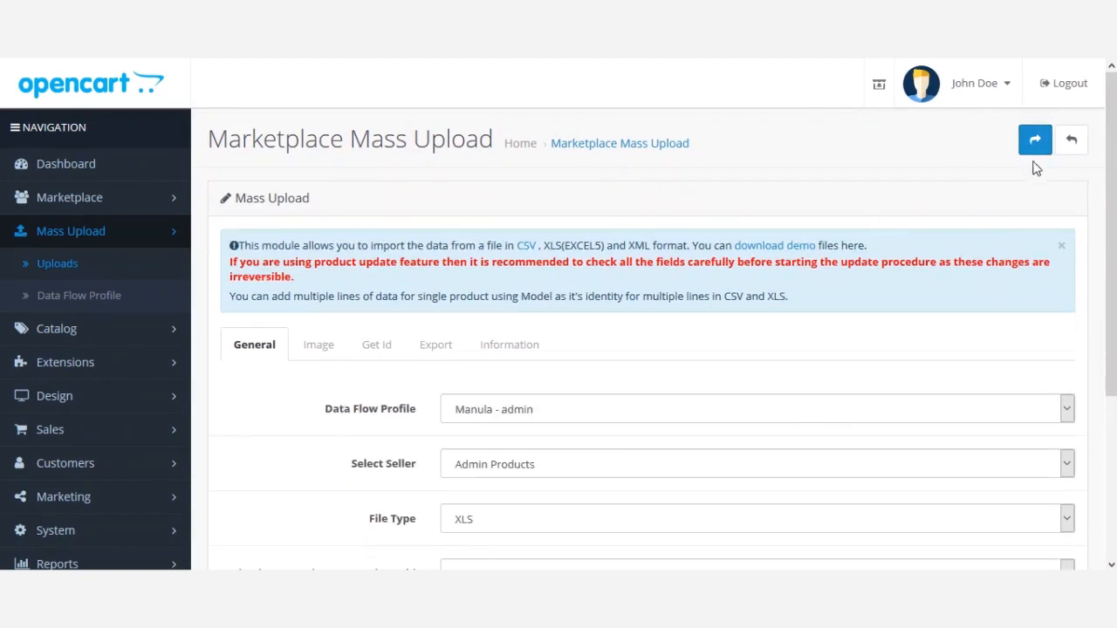
{"action": "left_click", "coordinate": [1035, 144]}
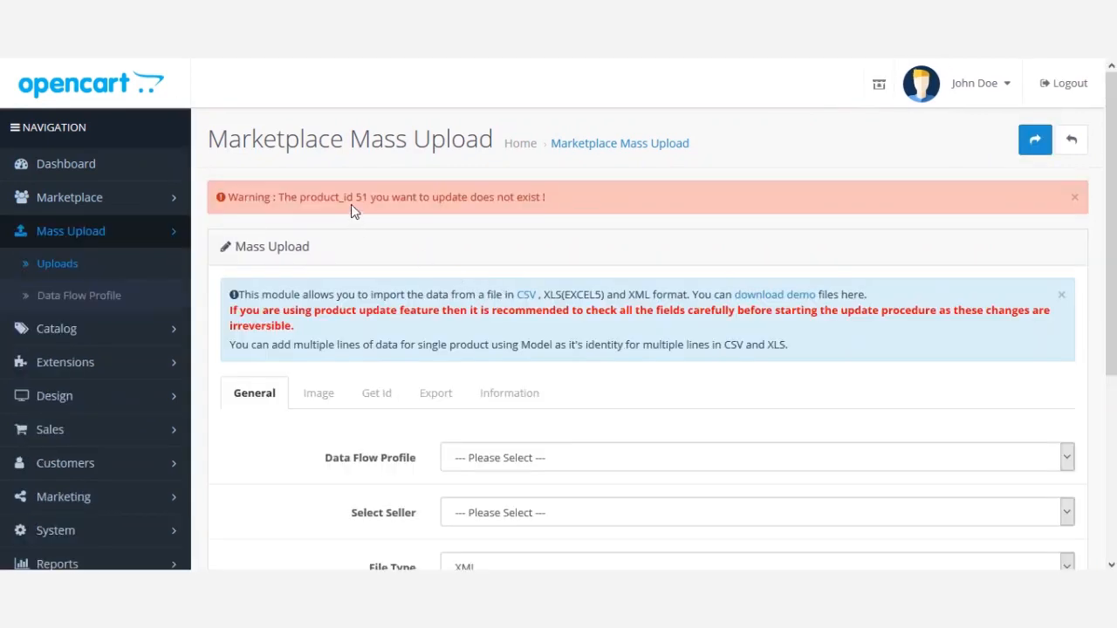
Step: Read the product_id warning on the upload page and reopen the product update worksheet to check its rows
{"action": "left_click_drag", "start_coordinate": [313, 197], "coordinate": [483, 197]}
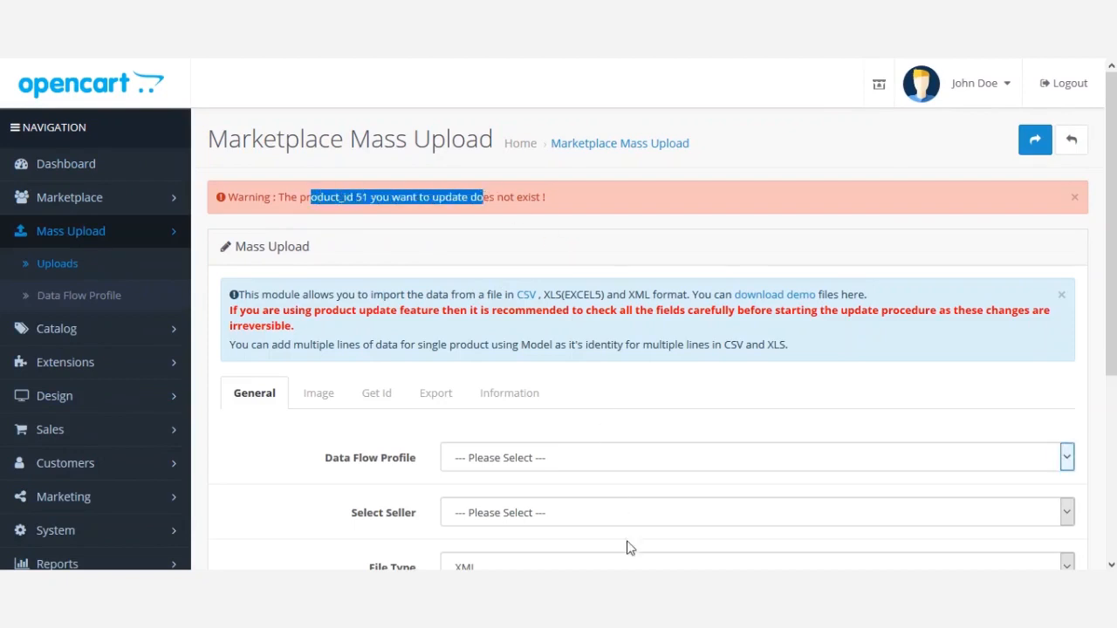
{"action": "left_click", "coordinate": [385, 203]}
{"action": "left_click_drag", "start_coordinate": [317, 201], "coordinate": [355, 198]}
{"action": "left_click", "coordinate": [387, 197]}
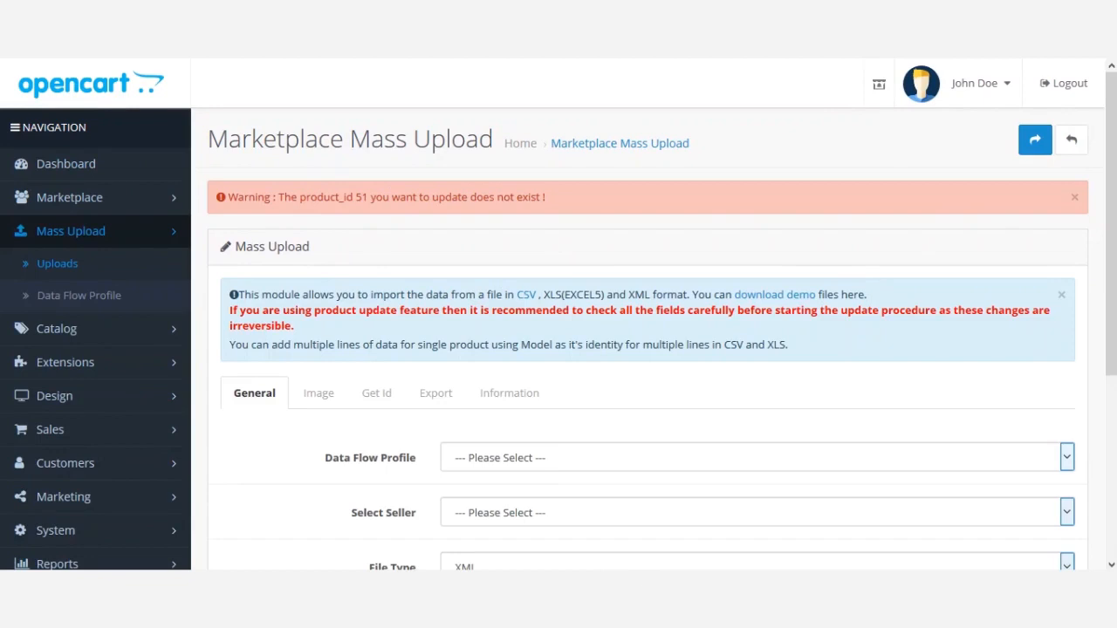
{"action": "key", "text": "alt+Tab"}
{"action": "double_click", "coordinate": [384, 79]}
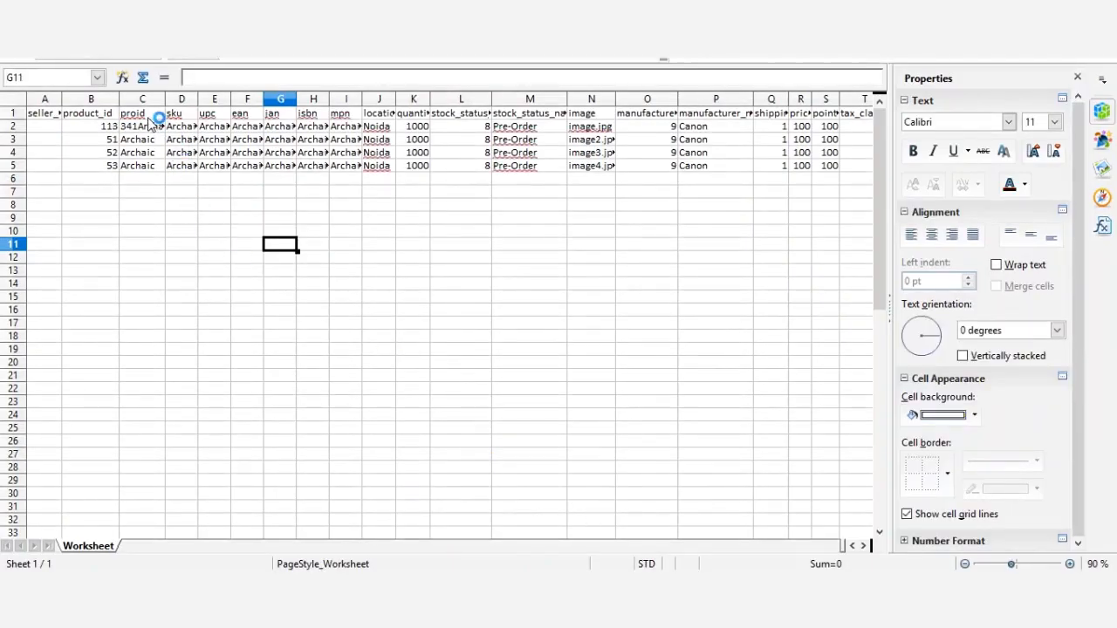
Step: Compare the worksheet's proid header with the Manula data flow profile's mapping and return to the Uploads page
{"action": "left_click", "coordinate": [140, 114]}
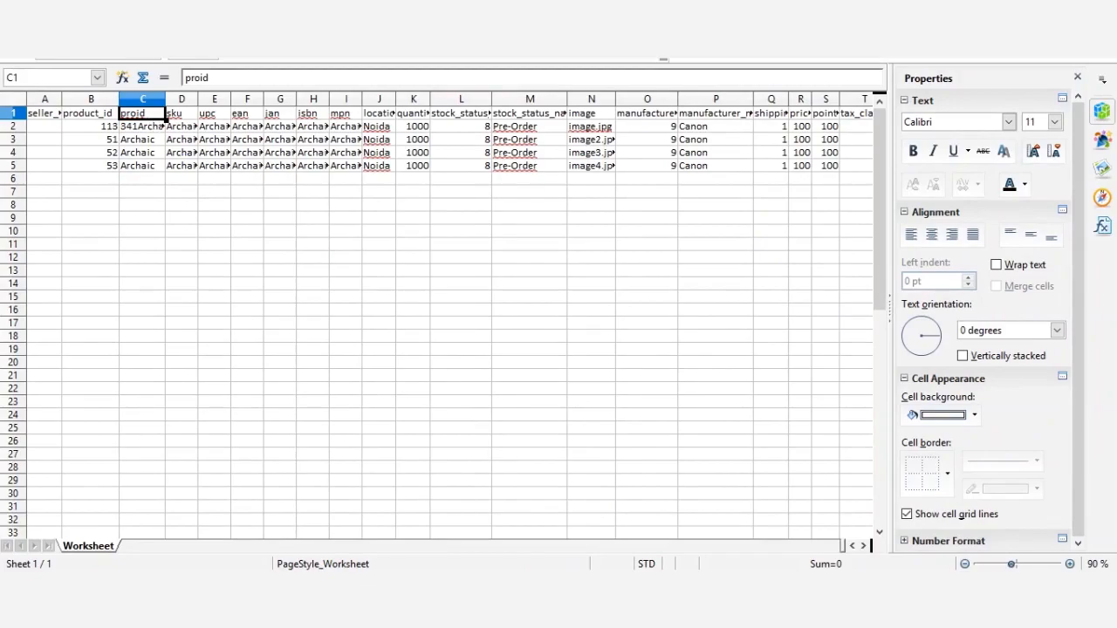
{"action": "key", "text": "alt+Tab"}
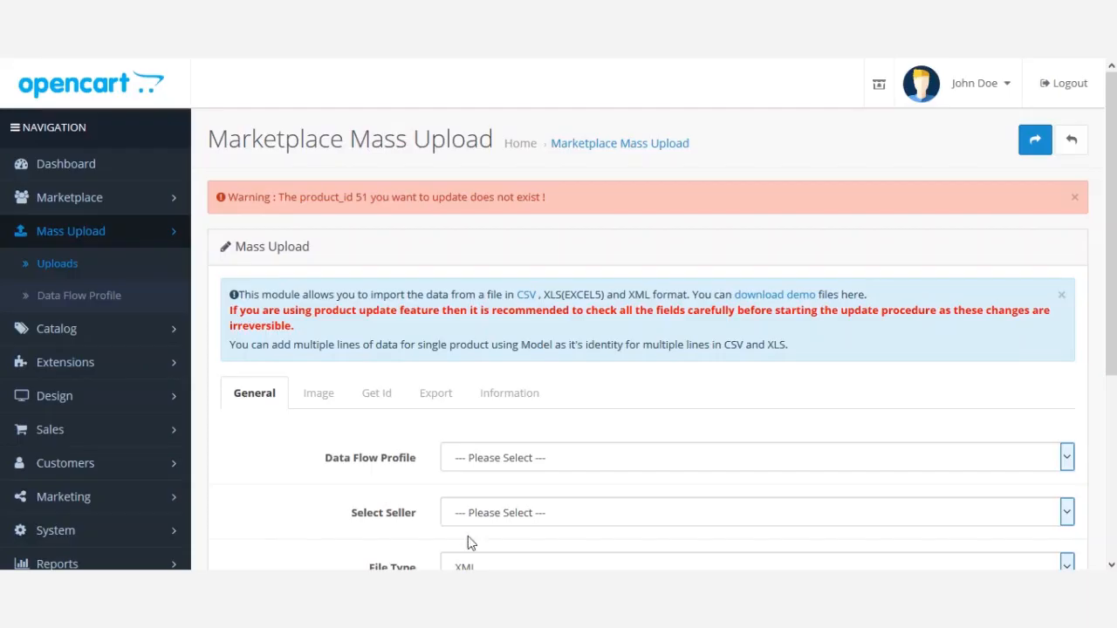
{"action": "left_click", "coordinate": [120, 295]}
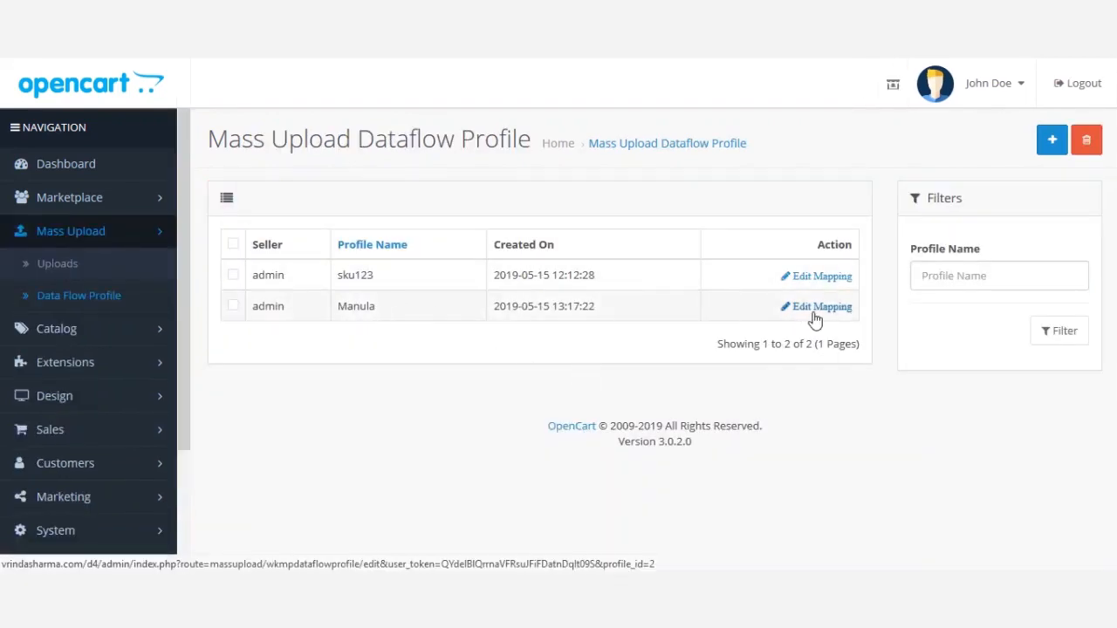
{"action": "left_click", "coordinate": [799, 320]}
{"action": "scroll", "coordinate": [299, 323], "scroll_direction": "down", "scroll_amount": 1}
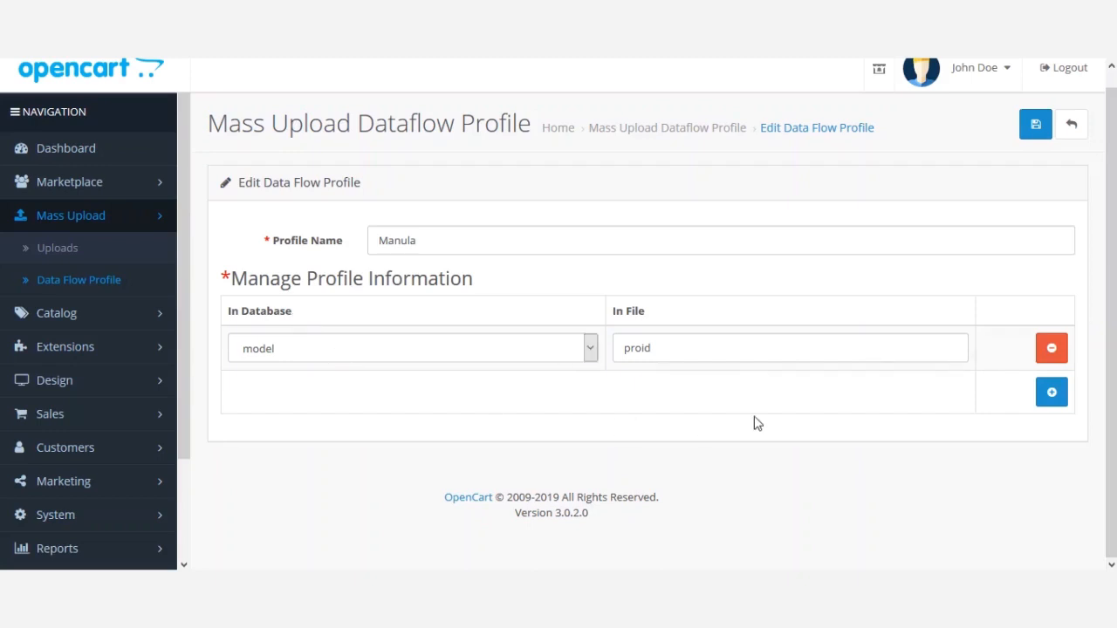
{"action": "left_click", "coordinate": [82, 251]}
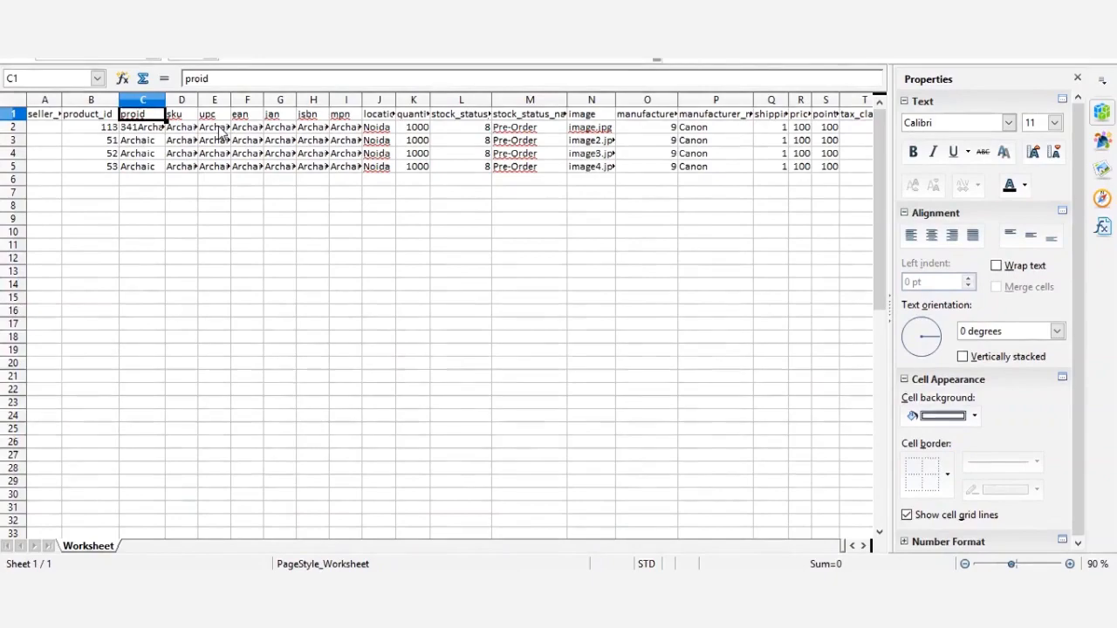
Step: Look through the worksheet's header row up to the discount and filter columns and return to the description:description:English header
{"action": "key", "text": "Right"}
{"action": "key", "text": "Right"}
{"action": "key", "text": "Right"}
{"action": "key", "text": "Right"}
{"action": "key", "text": "Right"}
{"action": "key", "text": "Right"}
{"action": "key", "text": "Right"}
{"action": "key", "text": "Right"}
{"action": "key", "text": "Right"}
{"action": "key", "text": "Right"}
{"action": "key", "text": "Right"}
{"action": "key", "text": "Right"}
{"action": "key", "text": "Right"}
{"action": "key", "text": "Right"}
{"action": "key", "text": "Right"}
{"action": "key", "text": "Right"}
{"action": "key", "text": "Right"}
{"action": "key", "text": "Right"}
{"action": "key", "text": "Right"}
{"action": "key", "text": "Right"}
{"action": "key", "text": "Right"}
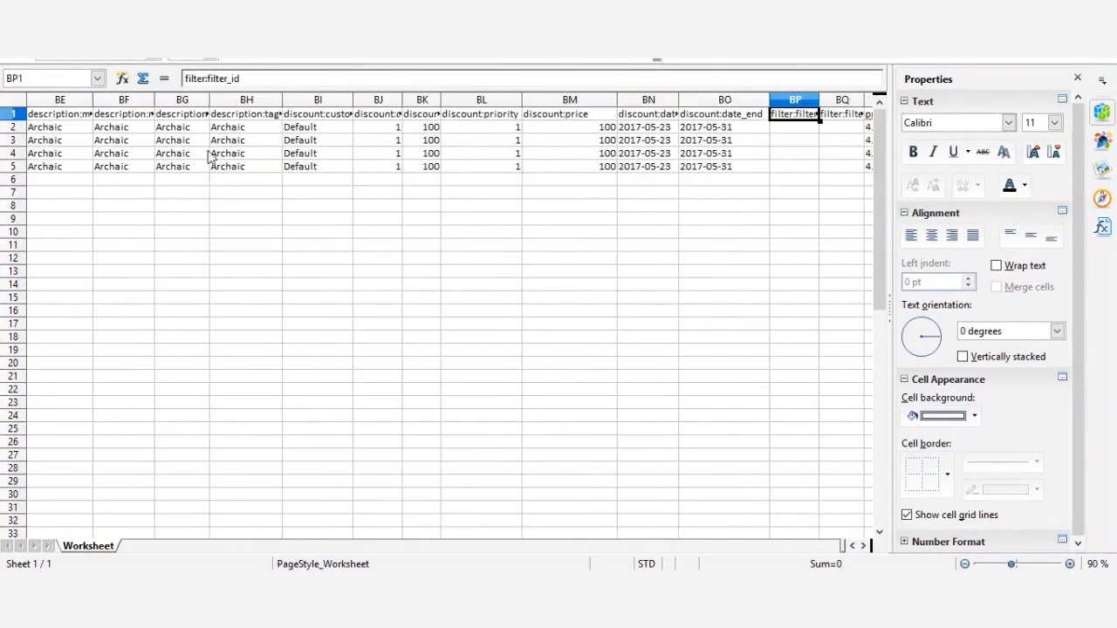
{"action": "key", "text": "Left"}
{"action": "key", "text": "Left"}
{"action": "key", "text": "Left"}
{"action": "key", "text": "Left"}
{"action": "key", "text": "Left"}
{"action": "key", "text": "Left"}
{"action": "key", "text": "Left"}
{"action": "key", "text": "Left"}
{"action": "key", "text": "Left"}
{"action": "key", "text": "Left"}
{"action": "key", "text": "Left"}
{"action": "key", "text": "Left"}
{"action": "key", "text": "Left"}
{"action": "key", "text": "Left"}
{"action": "key", "text": "Left"}
{"action": "key", "text": "Left"}
{"action": "key", "text": "Left"}
{"action": "key", "text": "Left"}
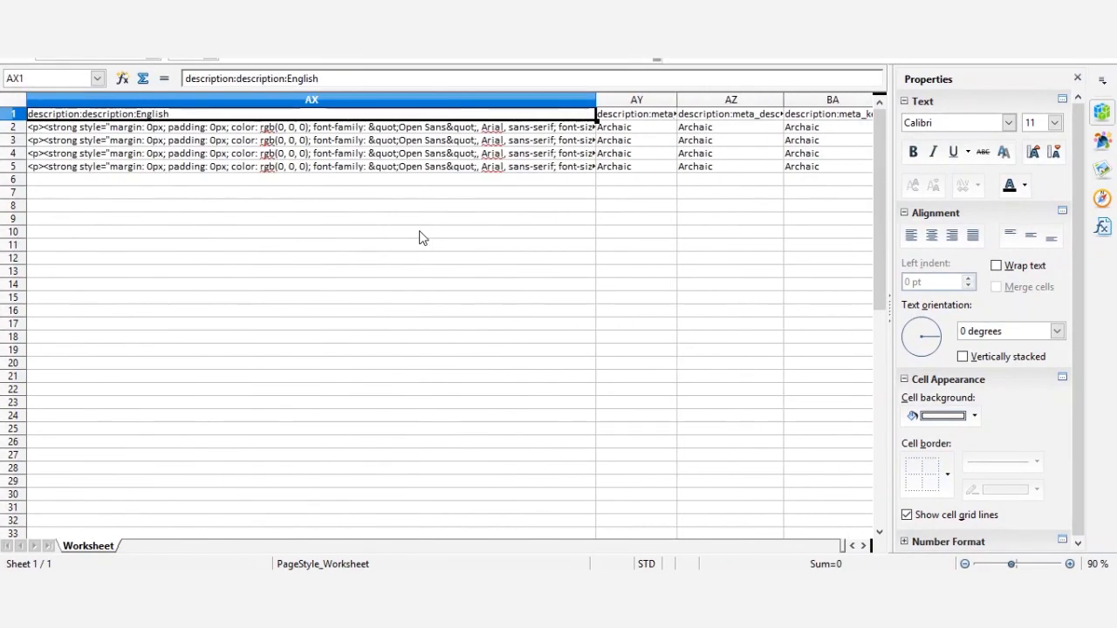
Step: Highlight English in the description:description:English header and fit the neighbouring meta_title column's width to its content
{"action": "double_click", "coordinate": [105, 115]}
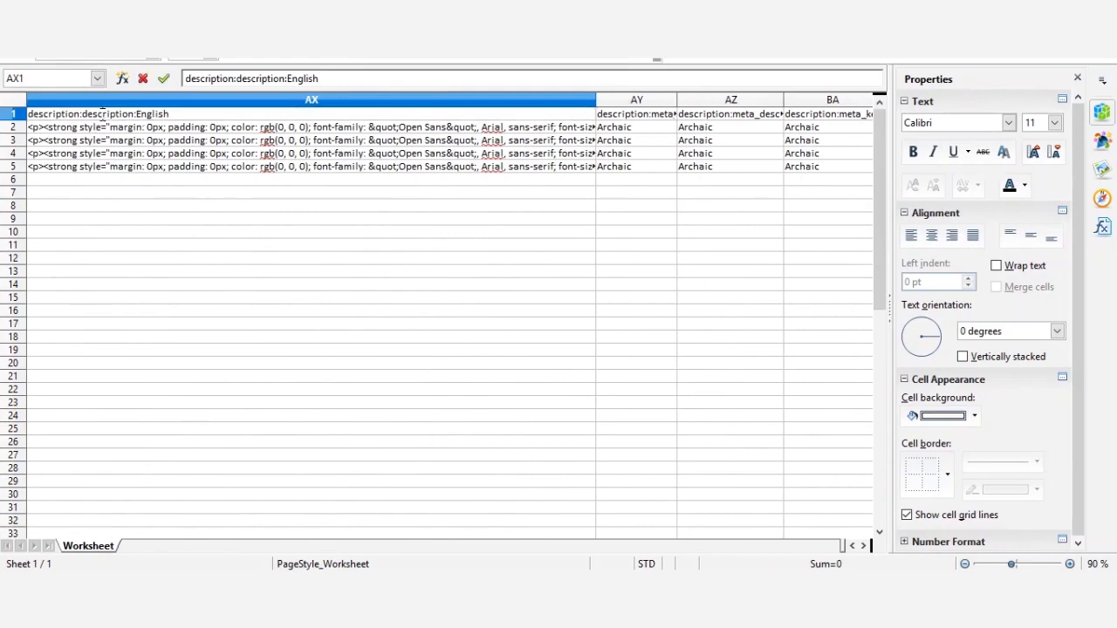
{"action": "double_click", "coordinate": [150, 114]}
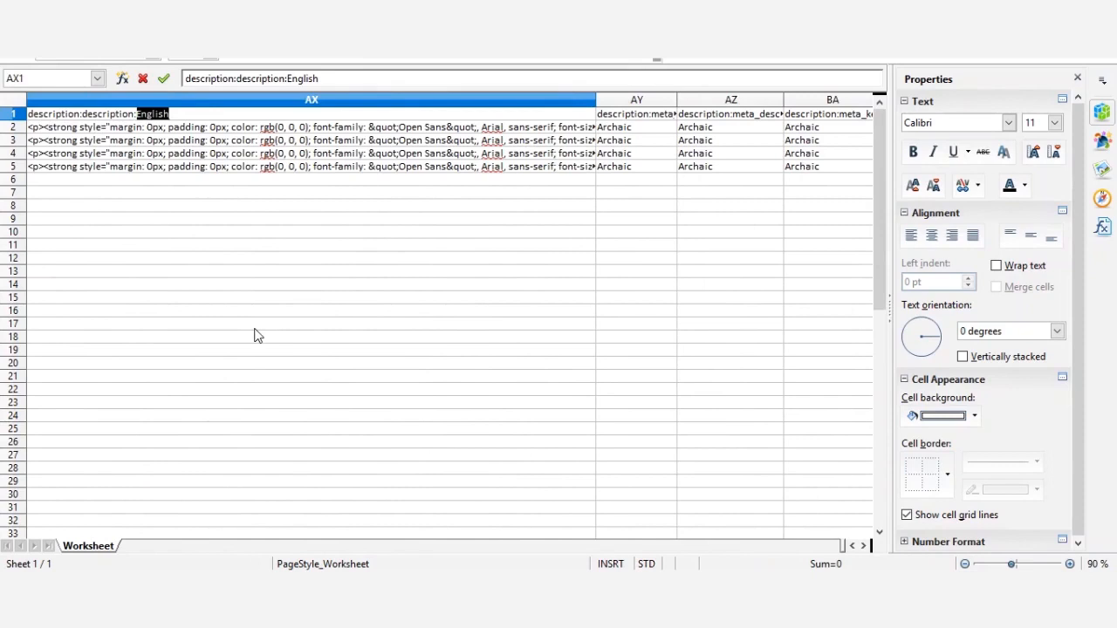
{"action": "double_click", "coordinate": [678, 101]}
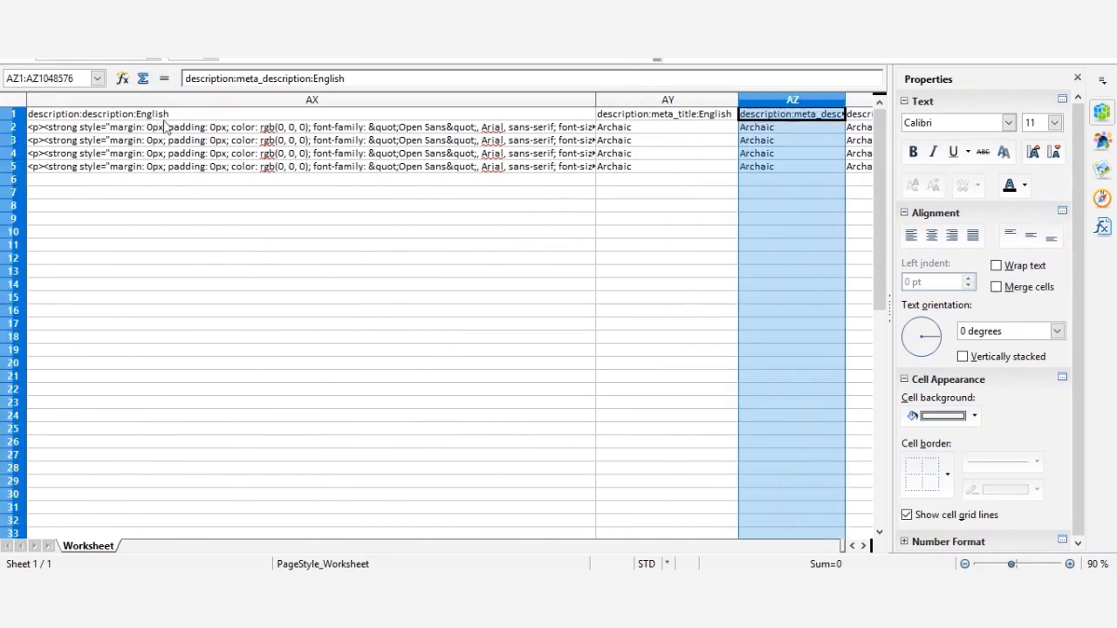
{"action": "left_click", "coordinate": [61, 127]}
{"action": "left_click", "coordinate": [41, 115]}
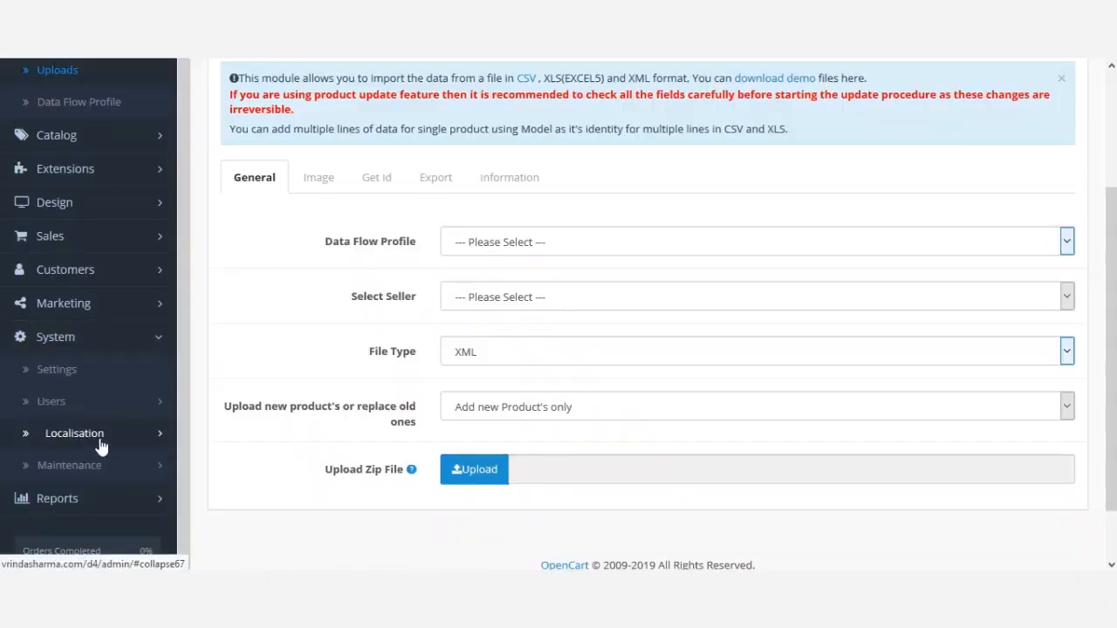
Step: Open the store's Languages list under the Localisation settings and highlight the default English language name
{"action": "left_click", "coordinate": [100, 446]}
{"action": "scroll", "coordinate": [53, 488], "scroll_direction": "down", "scroll_amount": 1}
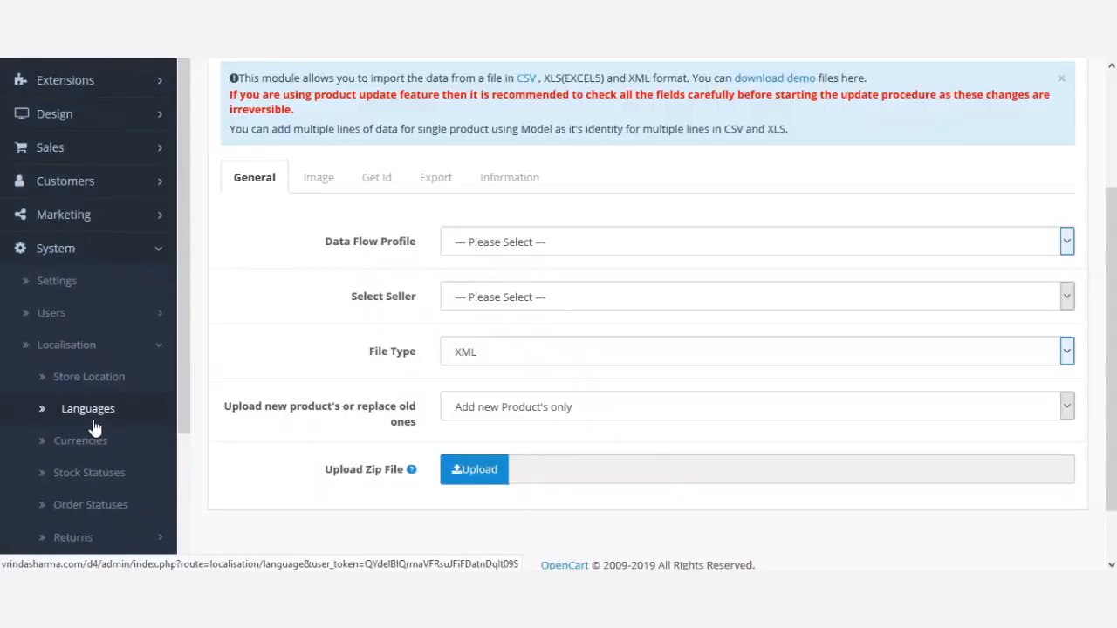
{"action": "left_click", "coordinate": [95, 422]}
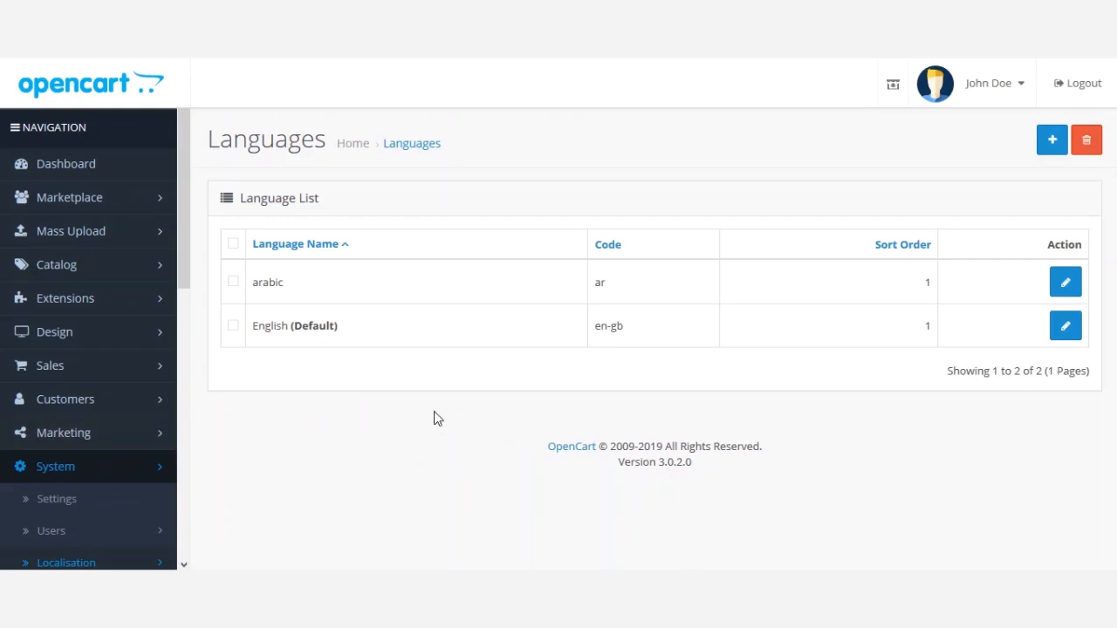
{"action": "double_click", "coordinate": [268, 328]}
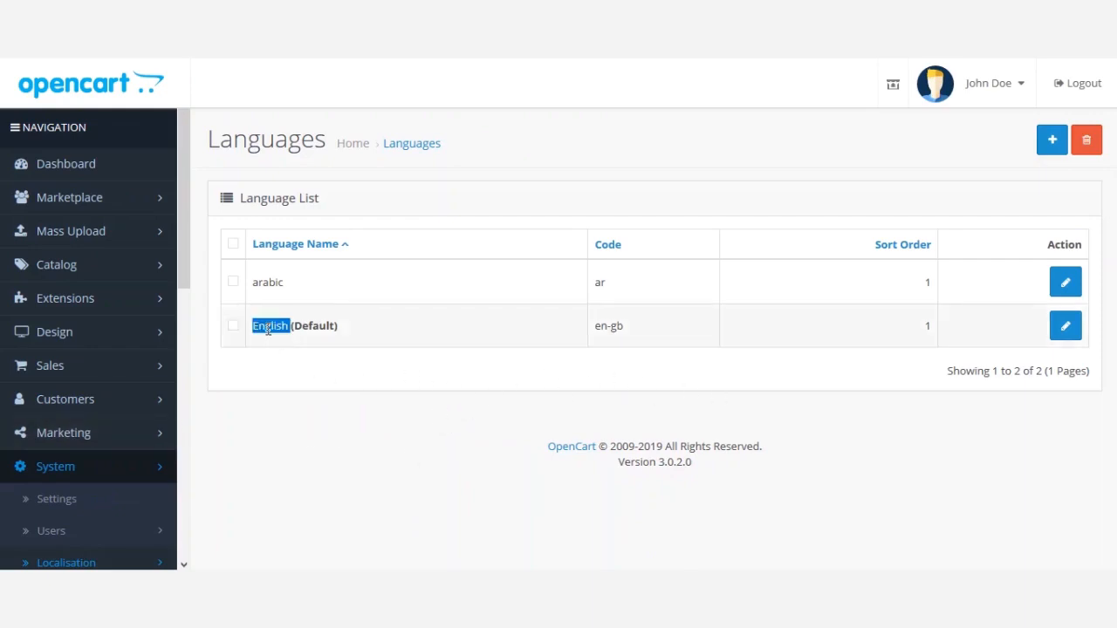
Step: Compare the language suffix in the description header in cell AX1 with the English and arabic names in the language list
{"action": "key", "text": "alt+Tab"}
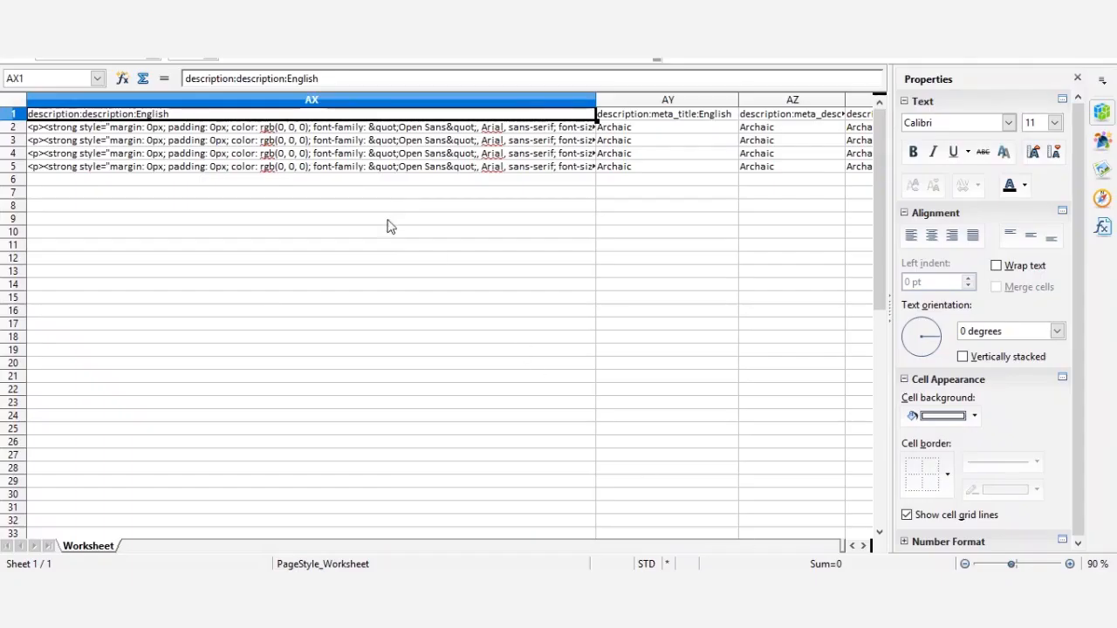
{"action": "triple_click", "coordinate": [154, 113]}
{"action": "left_click", "coordinate": [155, 113]}
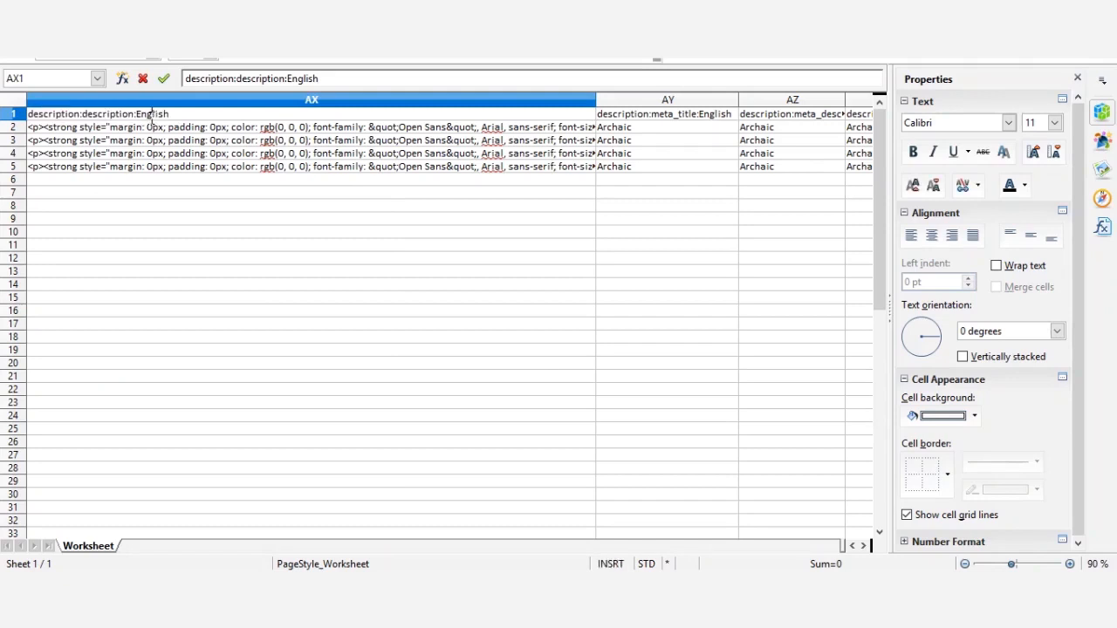
{"action": "key", "text": "alt+Tab"}
{"action": "key", "text": "alt+Tab"}
{"action": "key", "text": "alt+Tab"}
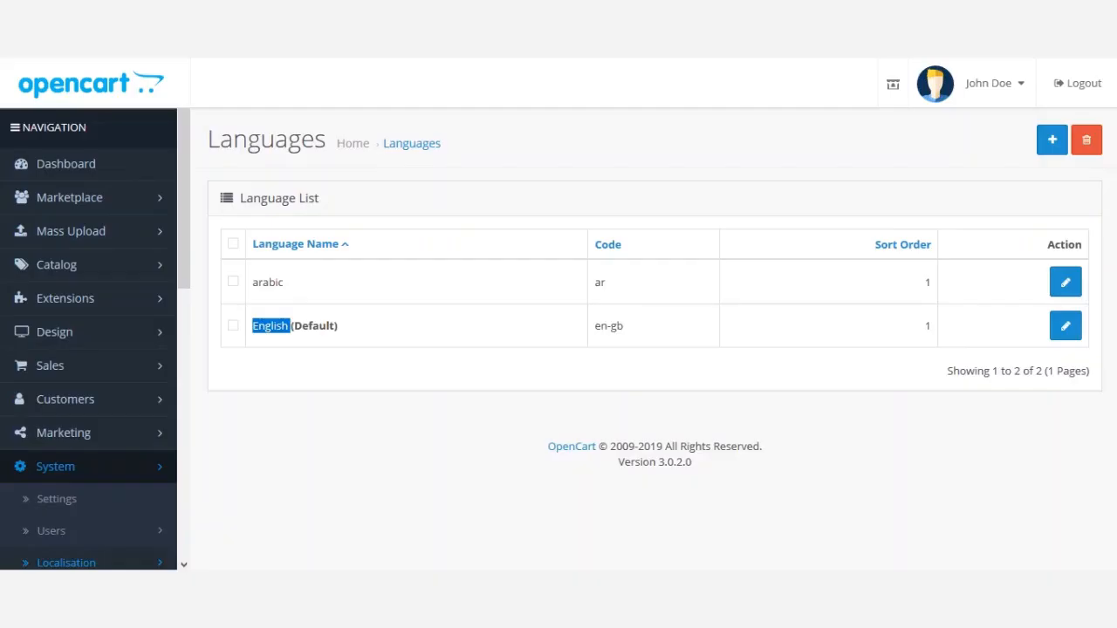
{"action": "double_click", "coordinate": [274, 283]}
{"action": "left_click", "coordinate": [266, 286]}
{"action": "left_click_drag", "start_coordinate": [255, 283], "coordinate": [280, 284]}
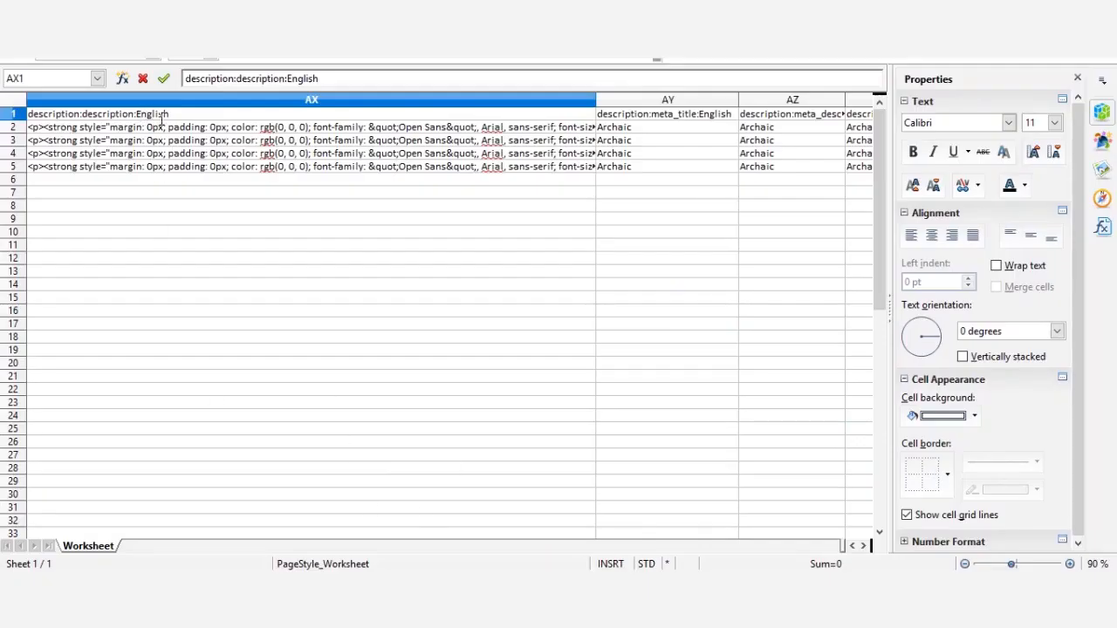
{"action": "right_click", "coordinate": [543, 114]}
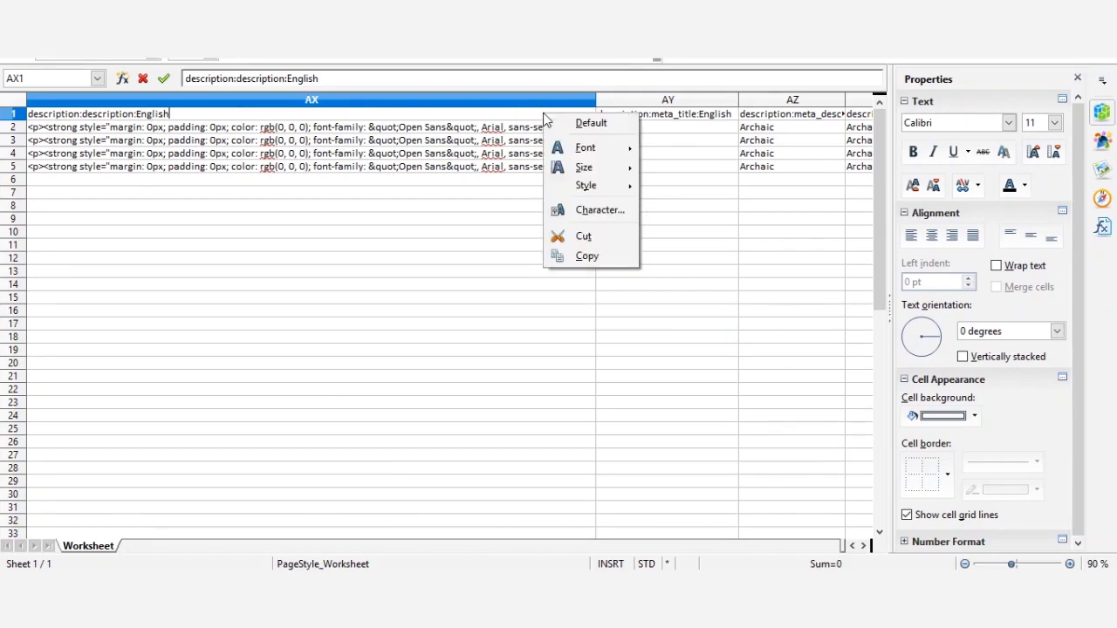
{"action": "left_click", "coordinate": [454, 178]}
{"action": "right_click", "coordinate": [451, 117]}
{"action": "left_click", "coordinate": [681, 425]}
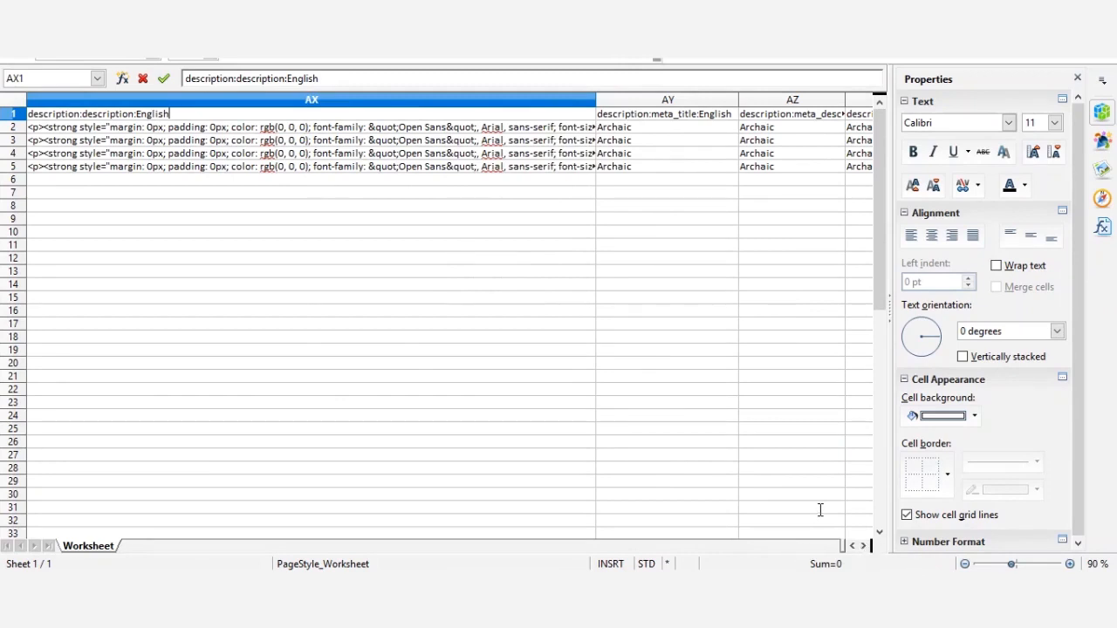
Step: Change the meta title header in cell AY1 to description:meta_title:arabic
{"action": "left_click", "coordinate": [637, 153]}
{"action": "left_click", "coordinate": [639, 117]}
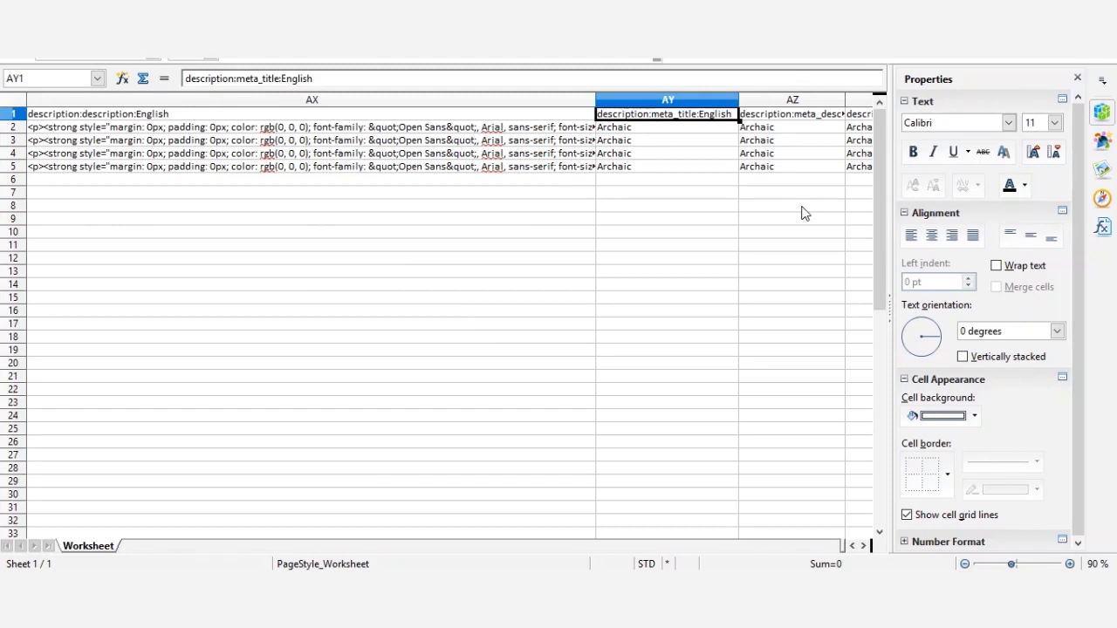
{"action": "double_click", "coordinate": [727, 117]}
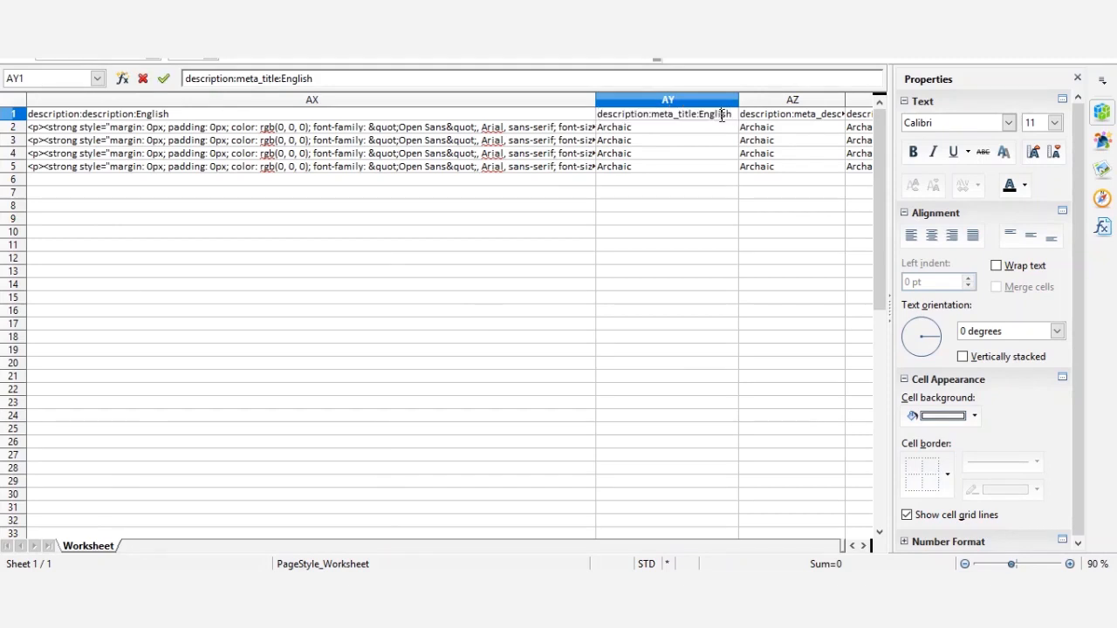
{"action": "double_click", "coordinate": [711, 115]}
{"action": "type", "text": "arabic"}
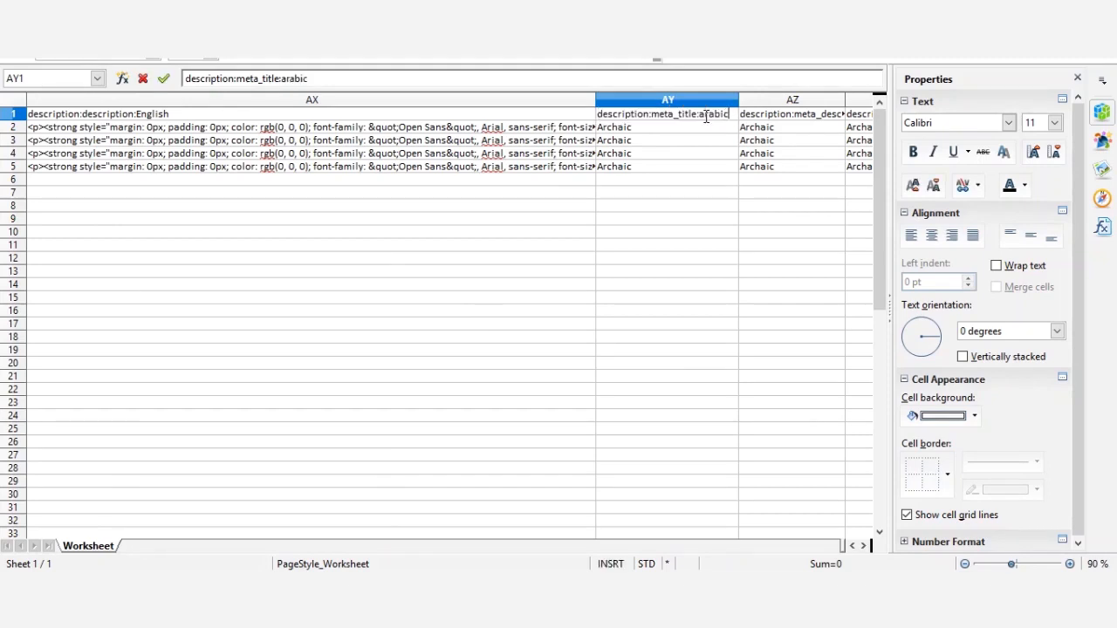
{"action": "left_click", "coordinate": [706, 234]}
{"action": "left_click", "coordinate": [719, 117]}
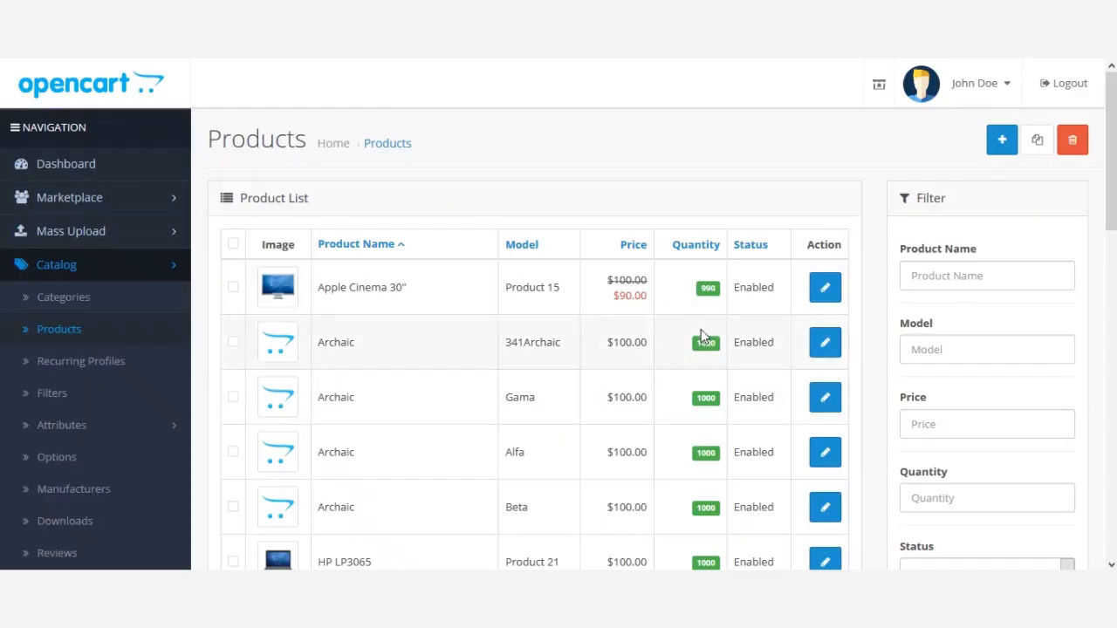
Step: Open the Archaic product with model 341Archaic for editing and review its English name, description, meta tags and product tags
{"action": "left_click", "coordinate": [830, 342]}
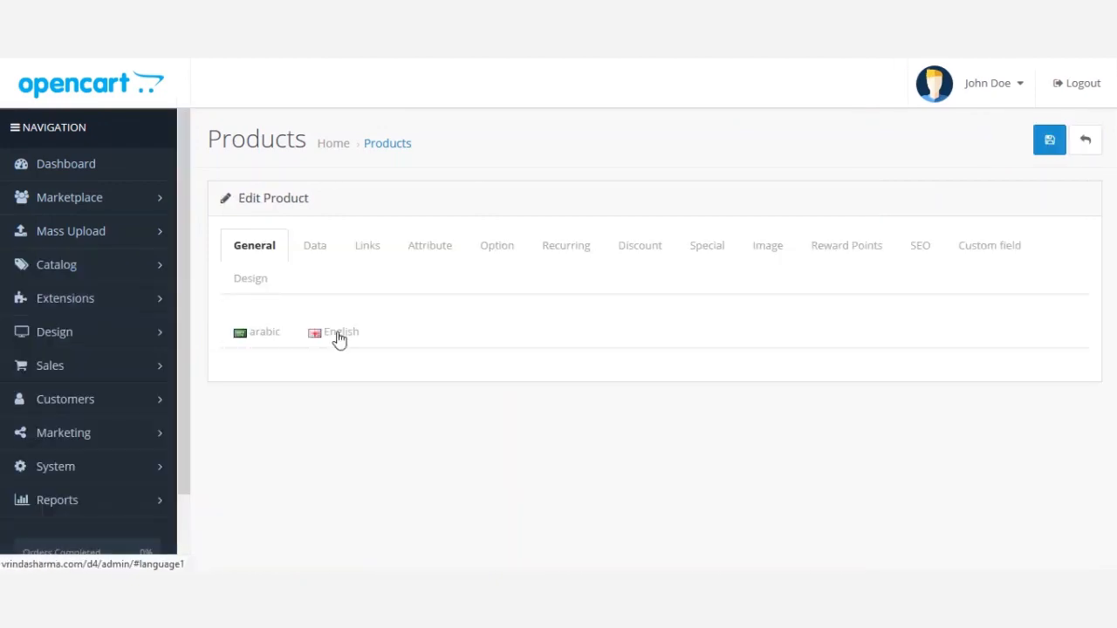
{"action": "scroll", "coordinate": [378, 388], "scroll_direction": "down", "scroll_amount": 3}
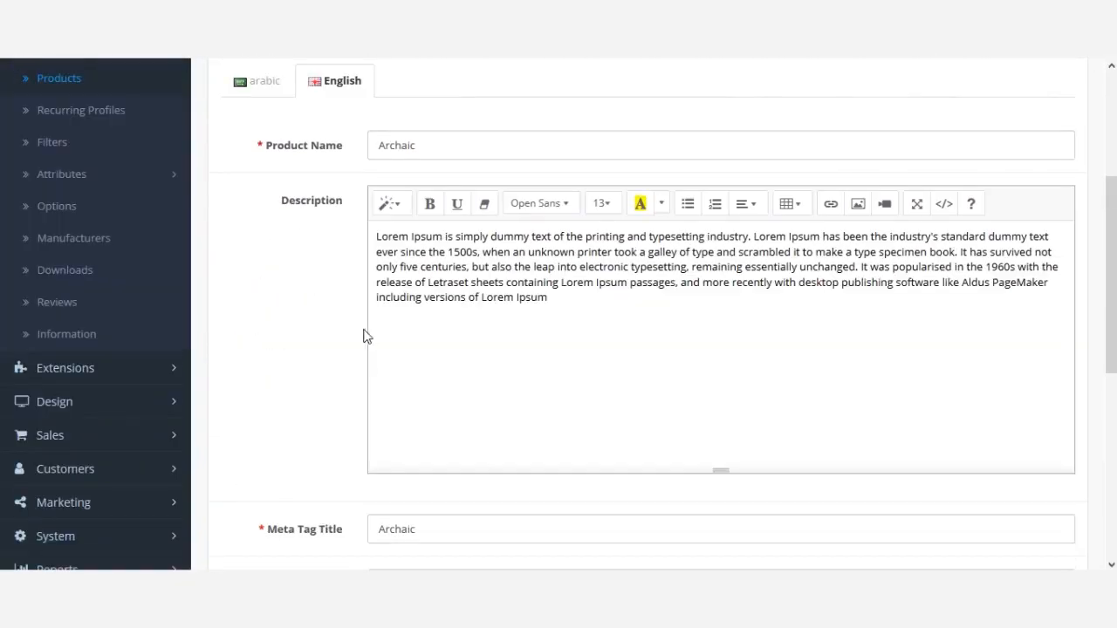
{"action": "mouse_move", "coordinate": [1111, 253]}
{"action": "left_mouse_down"}
{"action": "mouse_move", "coordinate": [1111, 224]}
{"action": "mouse_move", "coordinate": [1111, 242]}
{"action": "left_mouse_up"}
{"action": "left_click", "coordinate": [424, 175]}
{"action": "left_click_drag", "start_coordinate": [424, 172], "coordinate": [372, 170]}
{"action": "left_click", "coordinate": [433, 316]}
{"action": "scroll", "coordinate": [620, 424], "scroll_direction": "down", "scroll_amount": 3}
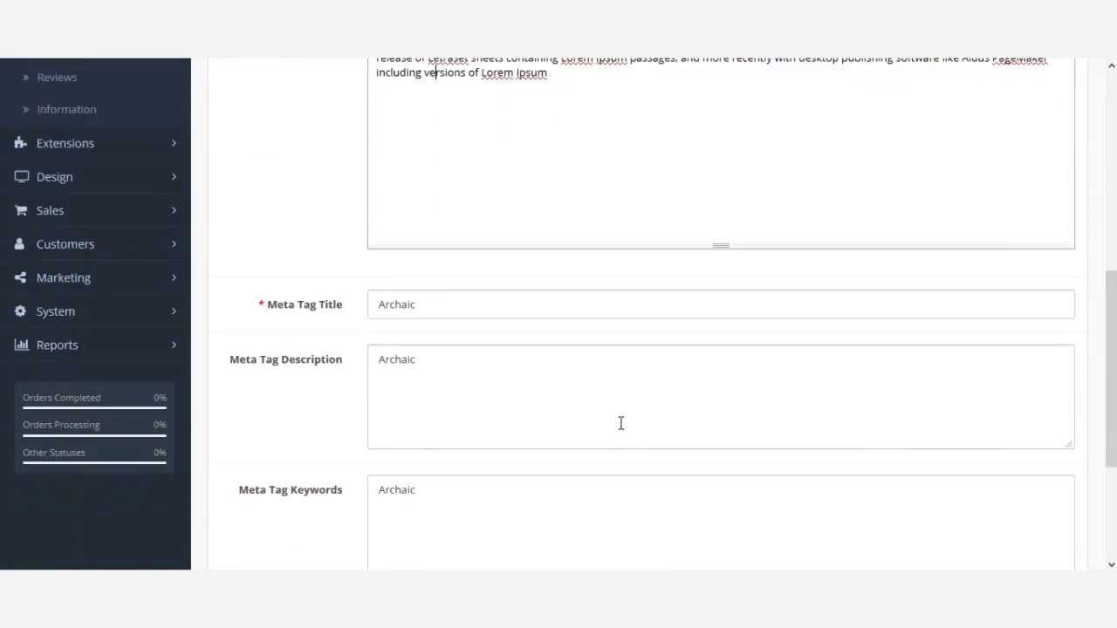
{"action": "scroll", "coordinate": [444, 394], "scroll_direction": "down", "scroll_amount": 3}
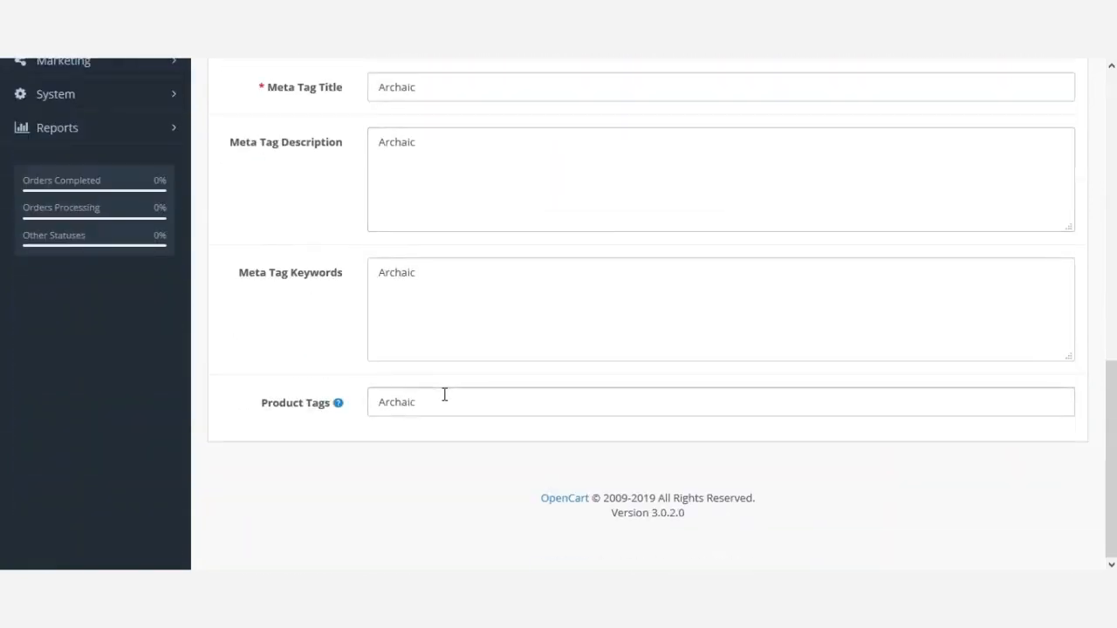
{"action": "scroll", "coordinate": [444, 394], "scroll_direction": "up", "scroll_amount": 6}
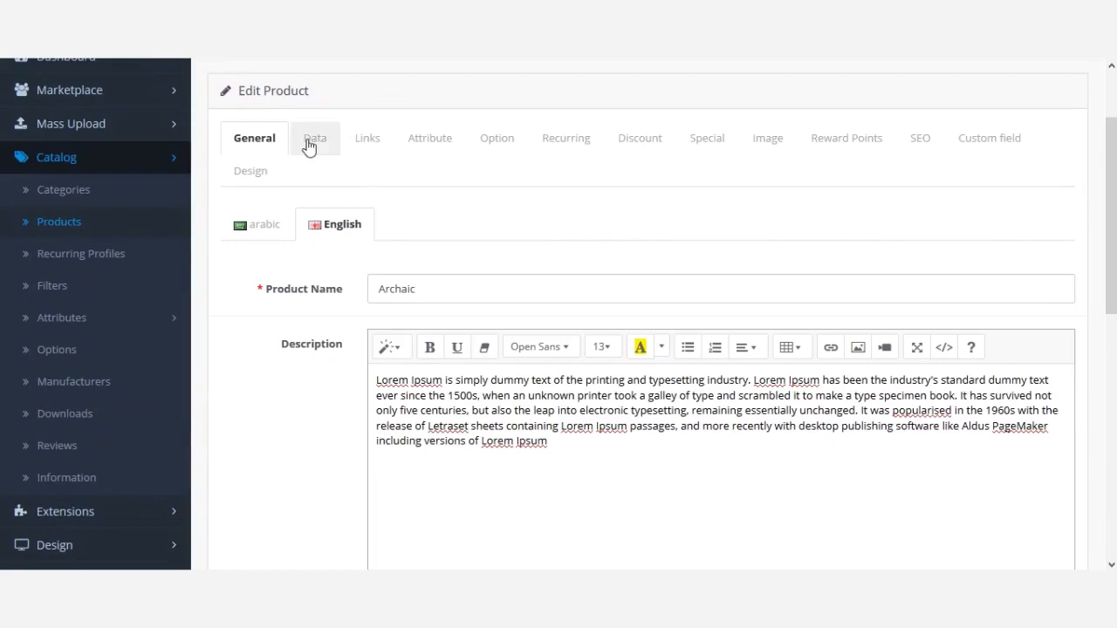
Step: Review the product's stock, shipping and dimension data and return to its general information
{"action": "left_click", "coordinate": [309, 146]}
{"action": "scroll", "coordinate": [489, 357], "scroll_direction": "down", "scroll_amount": 4}
{"action": "scroll", "coordinate": [492, 370], "scroll_direction": "down", "scroll_amount": 5}
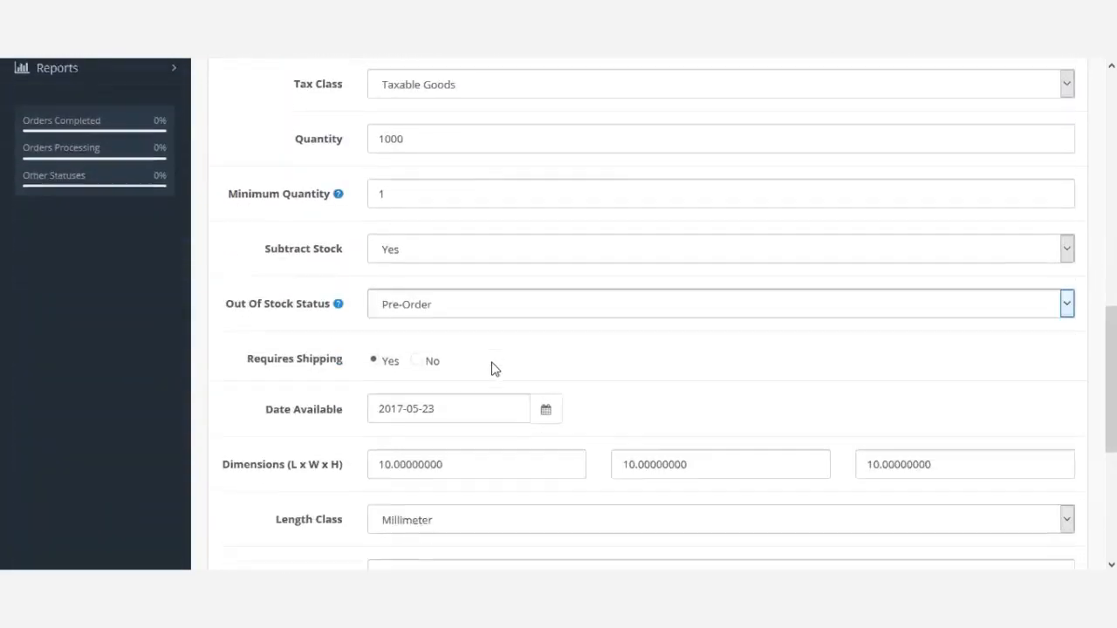
{"action": "scroll", "coordinate": [491, 374], "scroll_direction": "up", "scroll_amount": 9}
{"action": "left_click", "coordinate": [253, 245]}
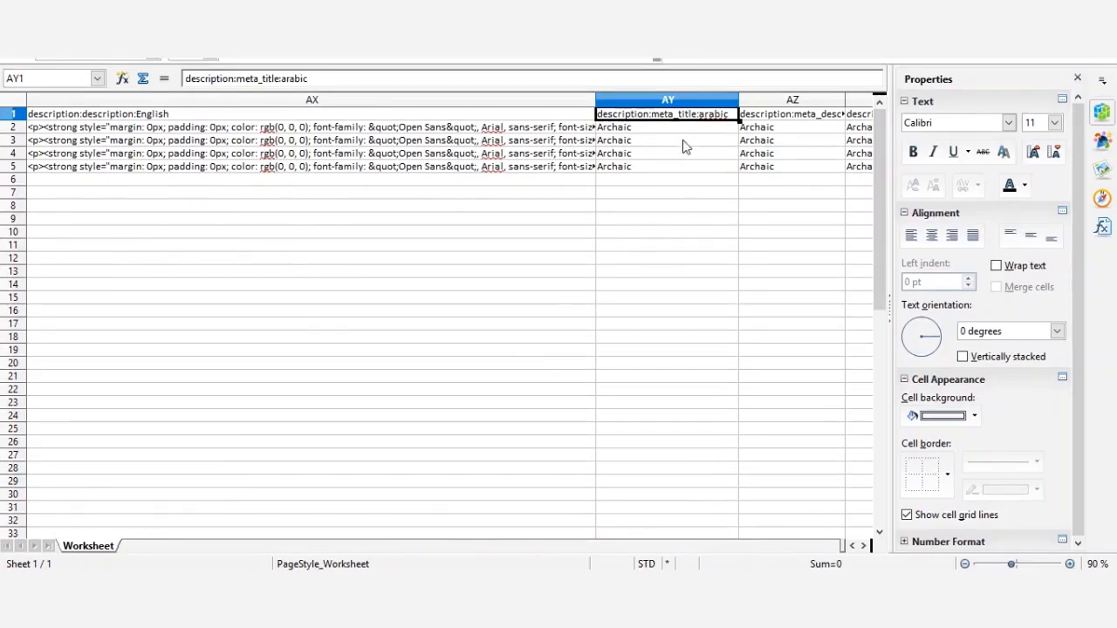
Step: Fit the widths of the description:name:Arabic and description:tag:English columns in the worksheet to their headers
{"action": "key", "text": "Right"}
{"action": "key", "text": "Right"}
{"action": "key", "text": "Right"}
{"action": "key", "text": "Right"}
{"action": "key", "text": "Right"}
{"action": "key", "text": "Right"}
{"action": "key", "text": "Right"}
{"action": "key", "text": "Right"}
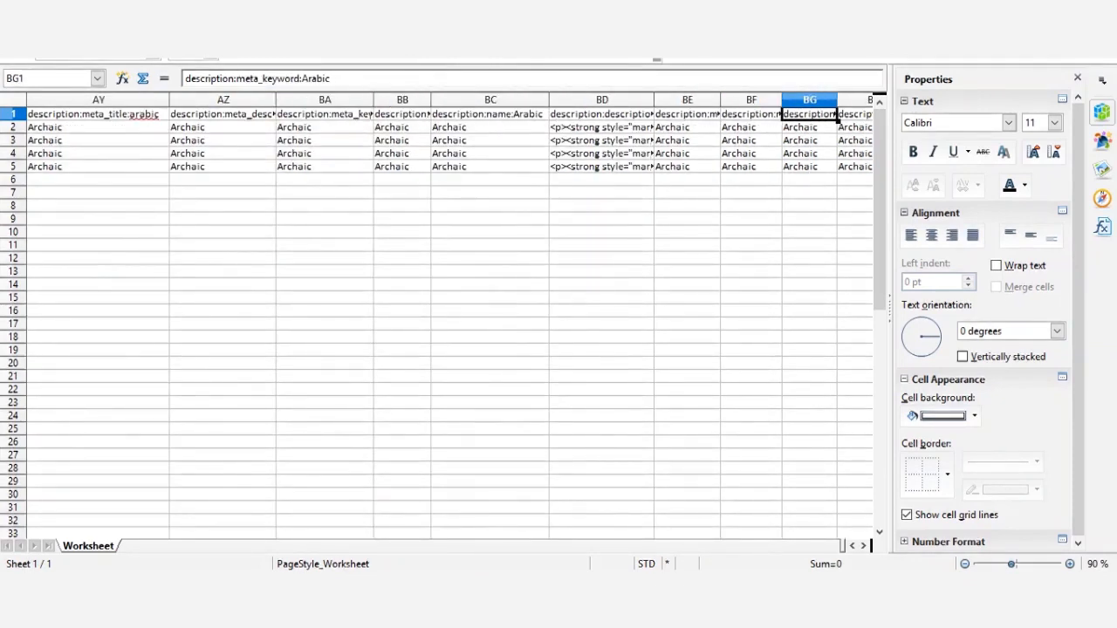
{"action": "double_click", "coordinate": [550, 98]}
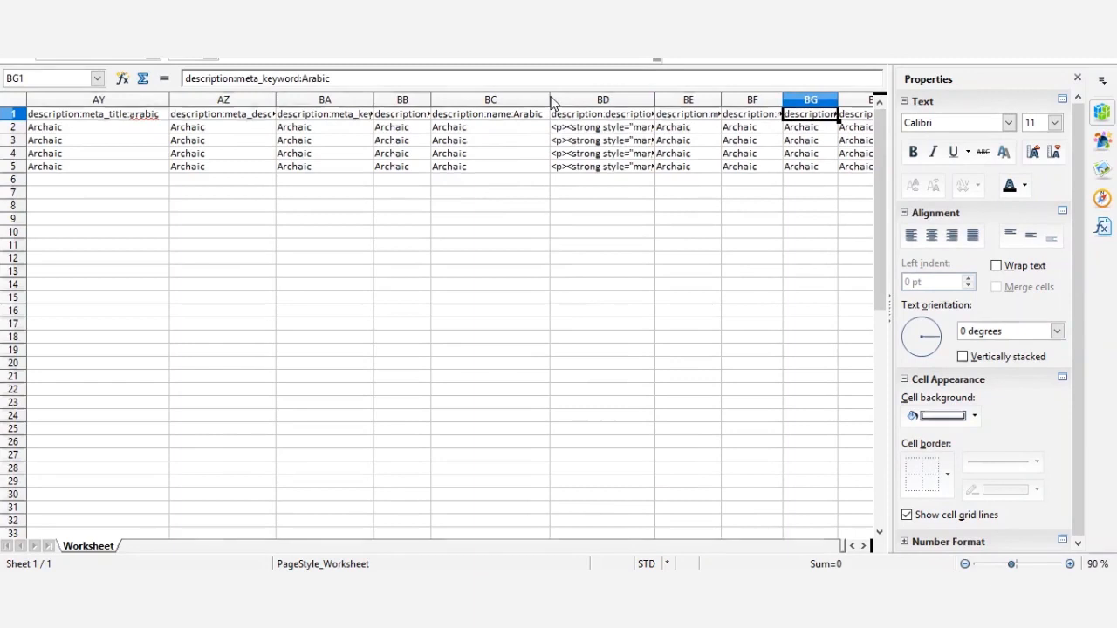
{"action": "double_click", "coordinate": [430, 99]}
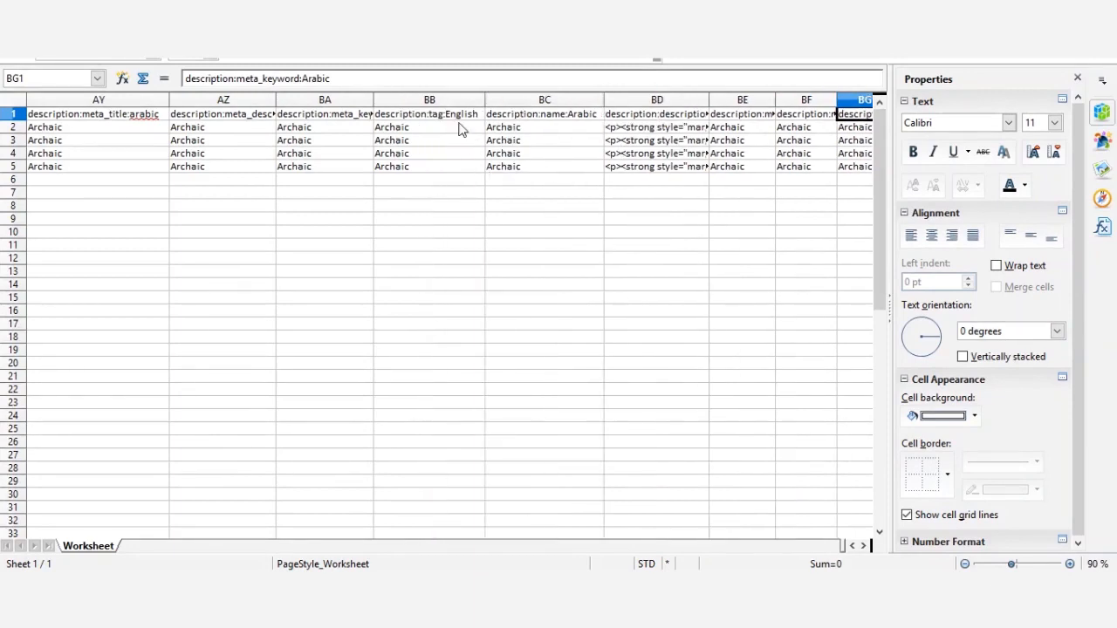
Step: Examine the description:tag:English header and open the description:name:Arabic header in cell BC1 for editing
{"action": "left_click", "coordinate": [469, 118]}
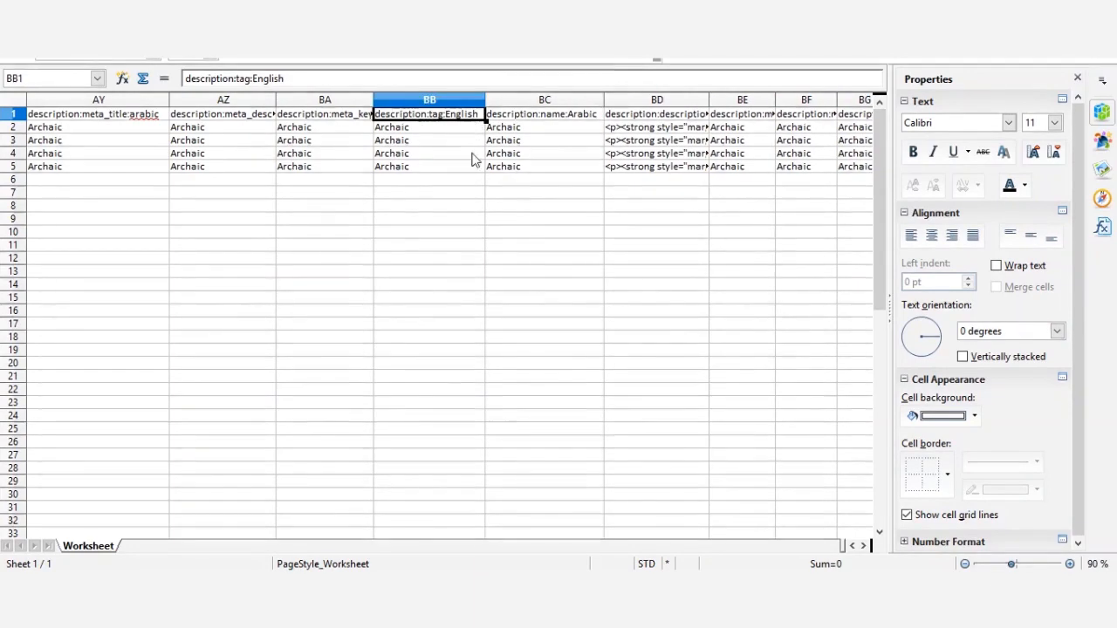
{"action": "left_click", "coordinate": [570, 102]}
{"action": "left_click", "coordinate": [584, 125]}
{"action": "double_click", "coordinate": [587, 122]}
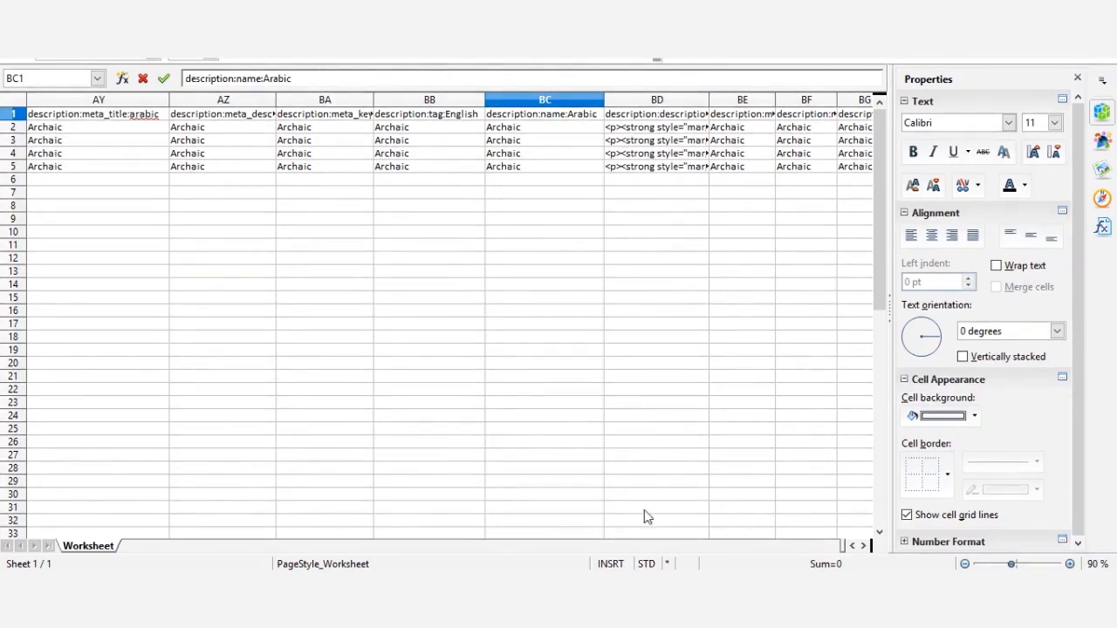
{"action": "left_click_drag", "start_coordinate": [878, 179], "coordinate": [899, 131]}
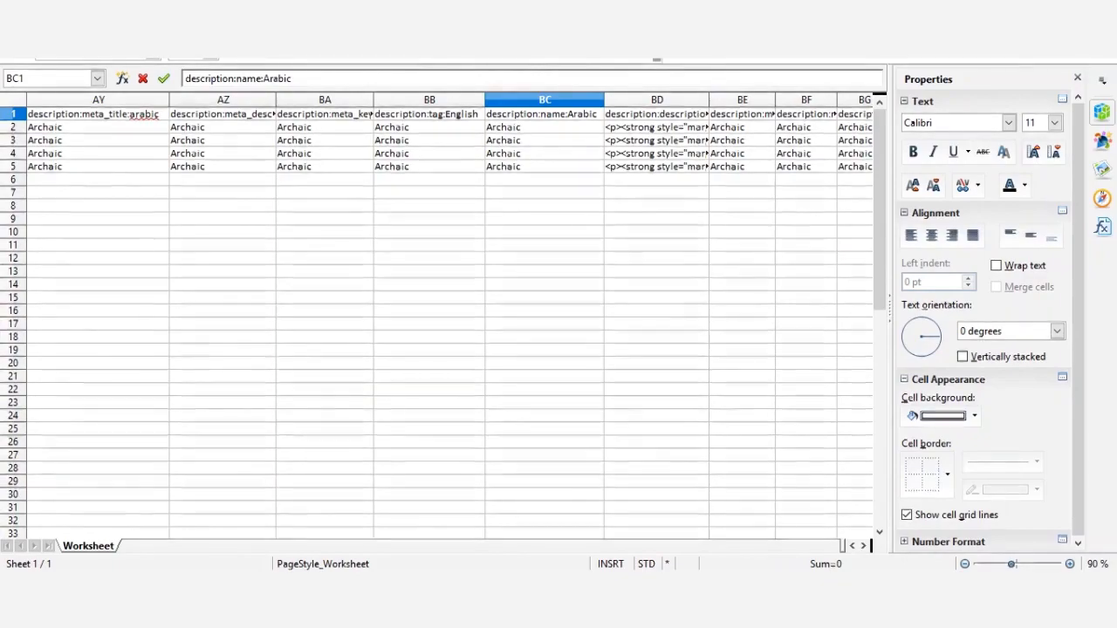